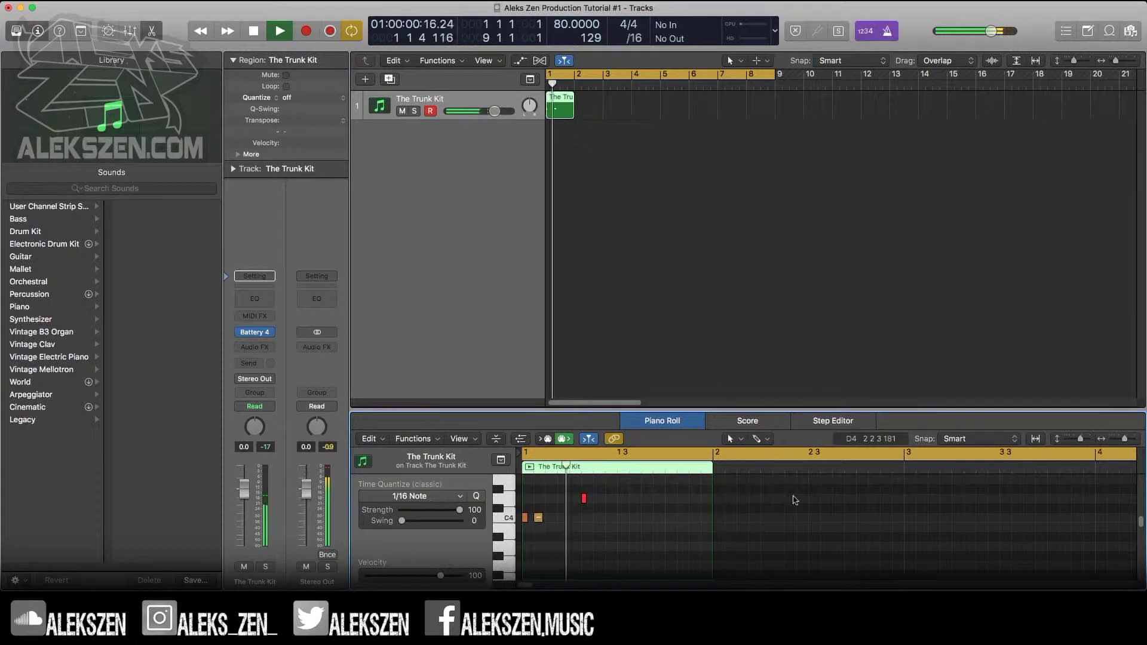
Complete the one-bar Trunk Kit drum pattern with C4 and D4 notes, copying a C4 note to near the end of bar 1
drag(1125, 441, 1128, 441)
key(space)
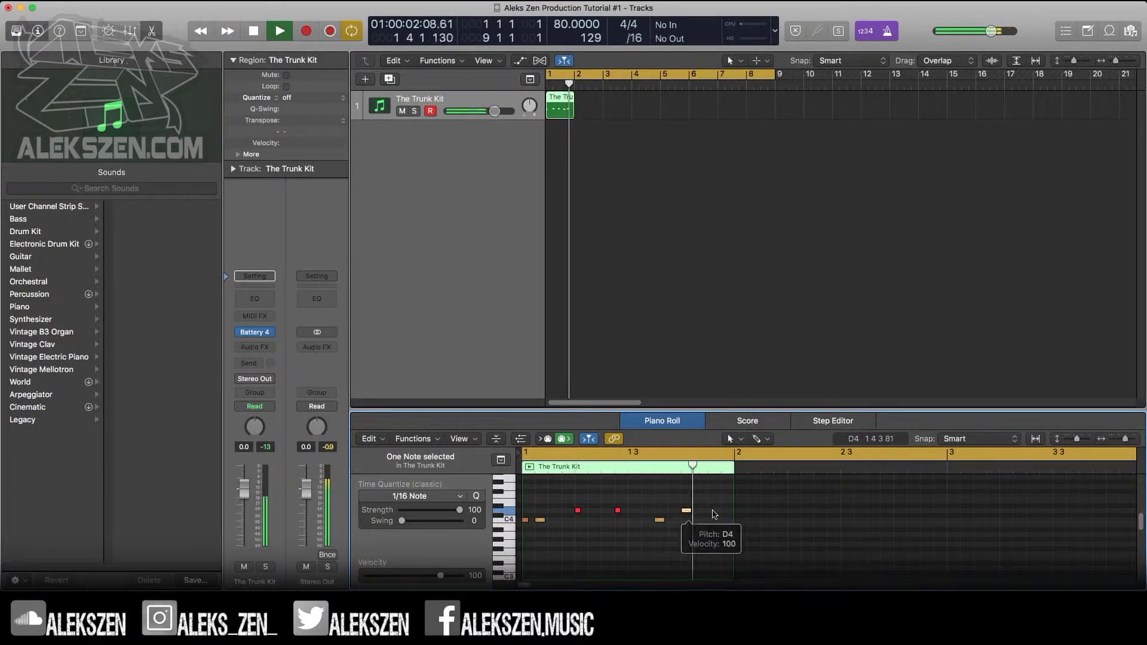
click(709, 532)
key(space)
drag(660, 525, 716, 525)
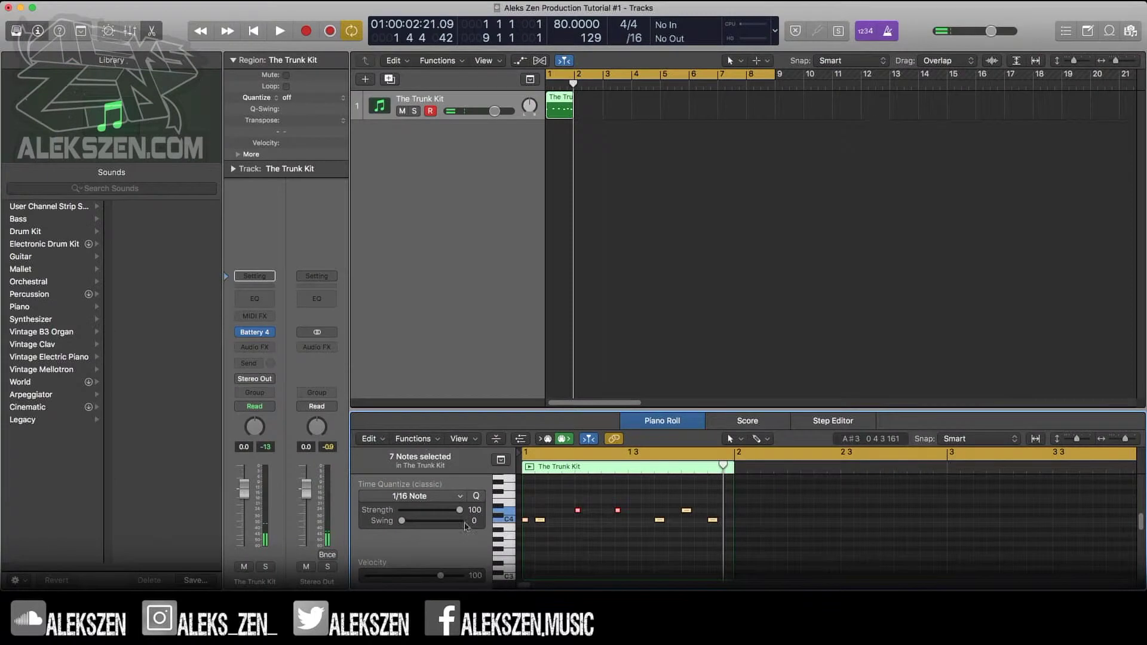
Apply the Fixed Note Length MIDI transform with a length of 0 0 1 0 to the seven drum notes and play the result
click(421, 440)
mouse_move(465, 553)
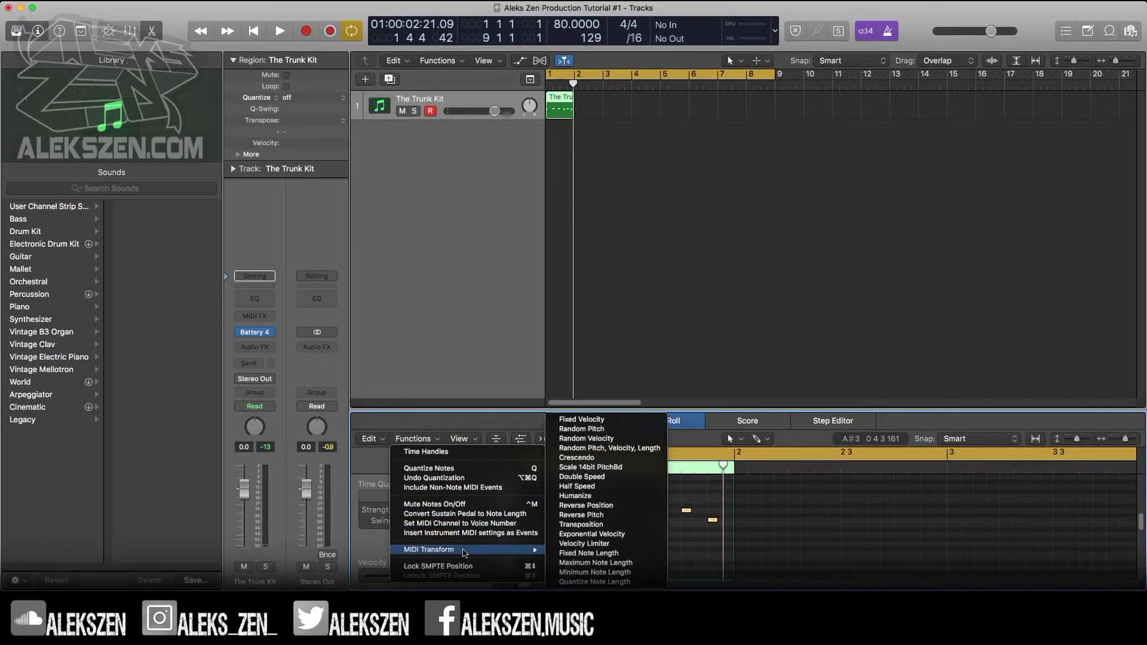
click(592, 420)
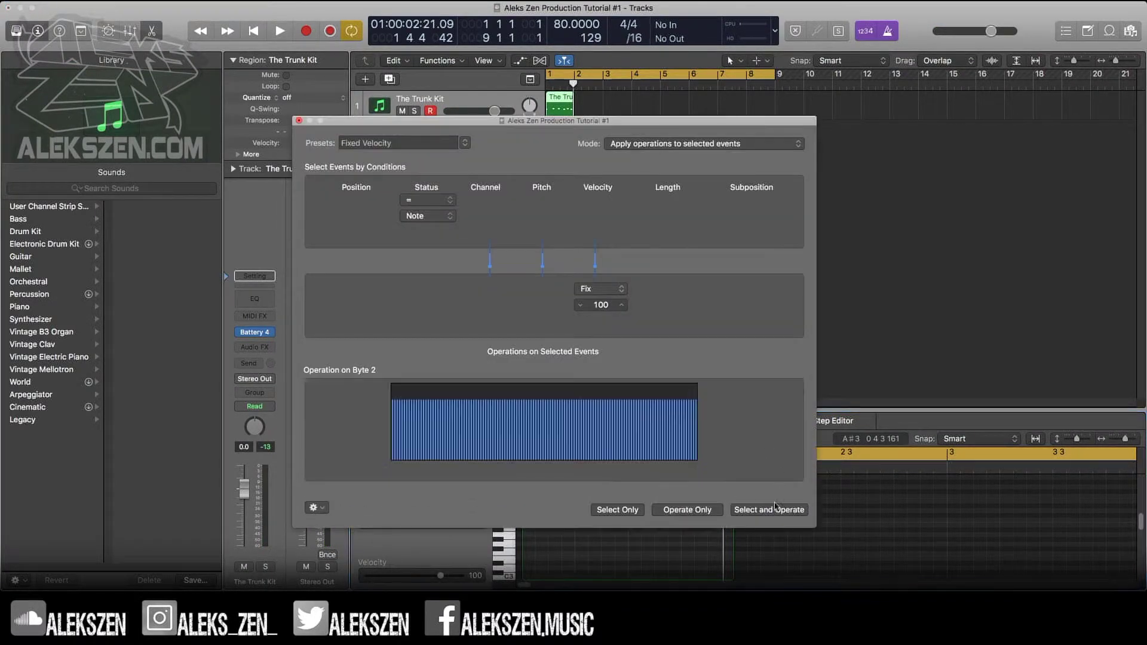
click(465, 144)
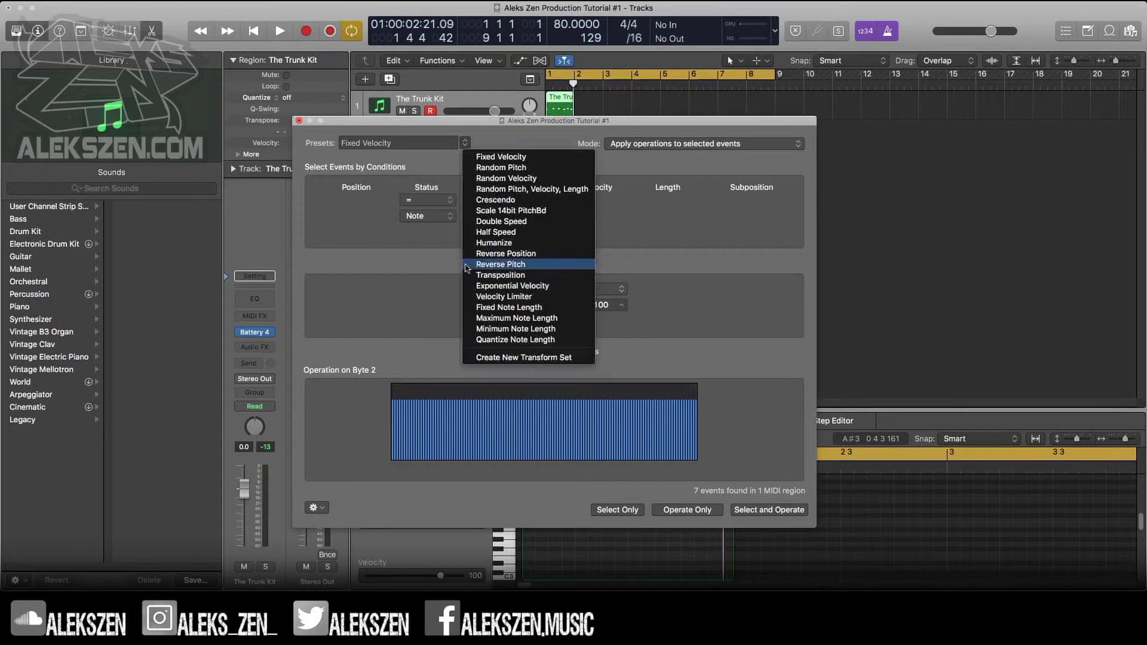
click(538, 298)
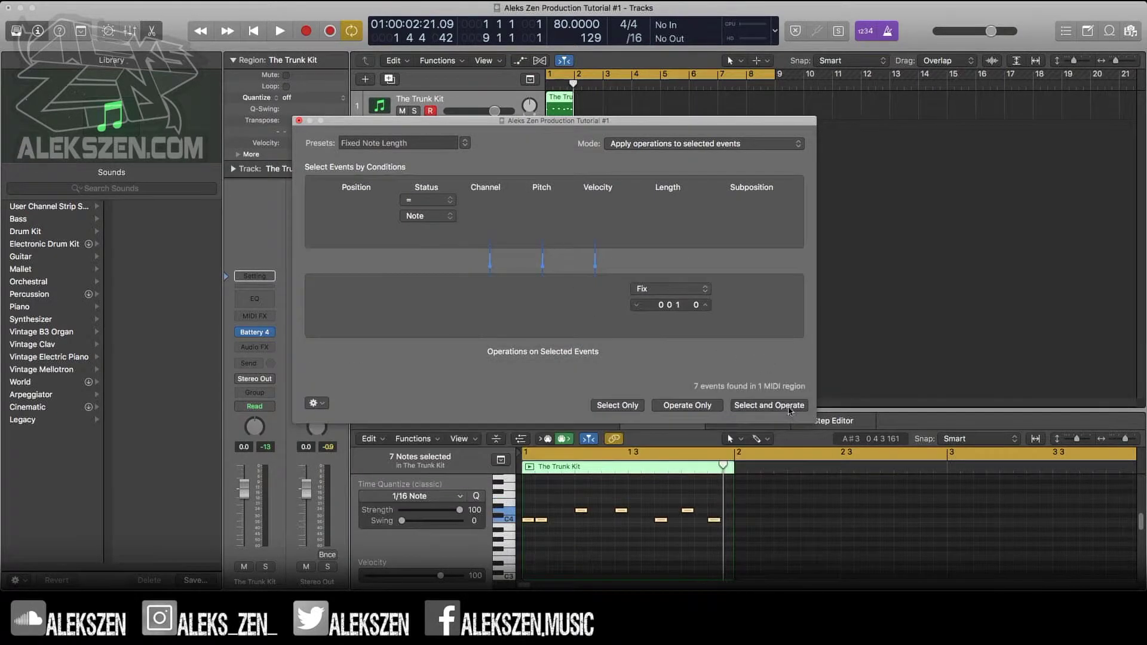
key(space)
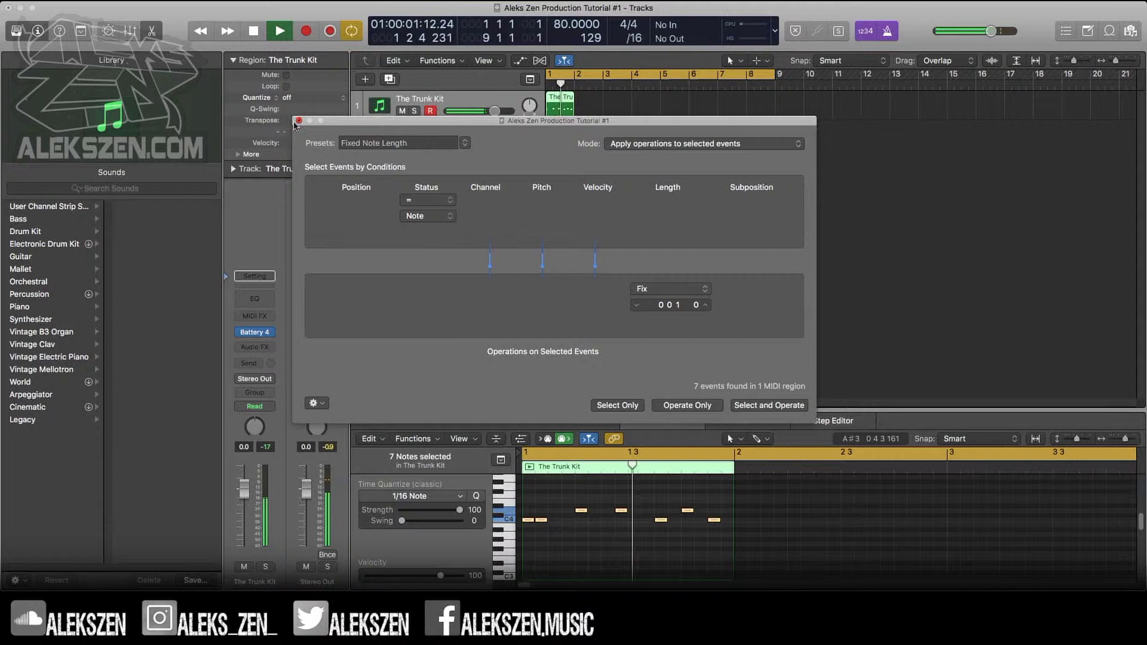
click(299, 120)
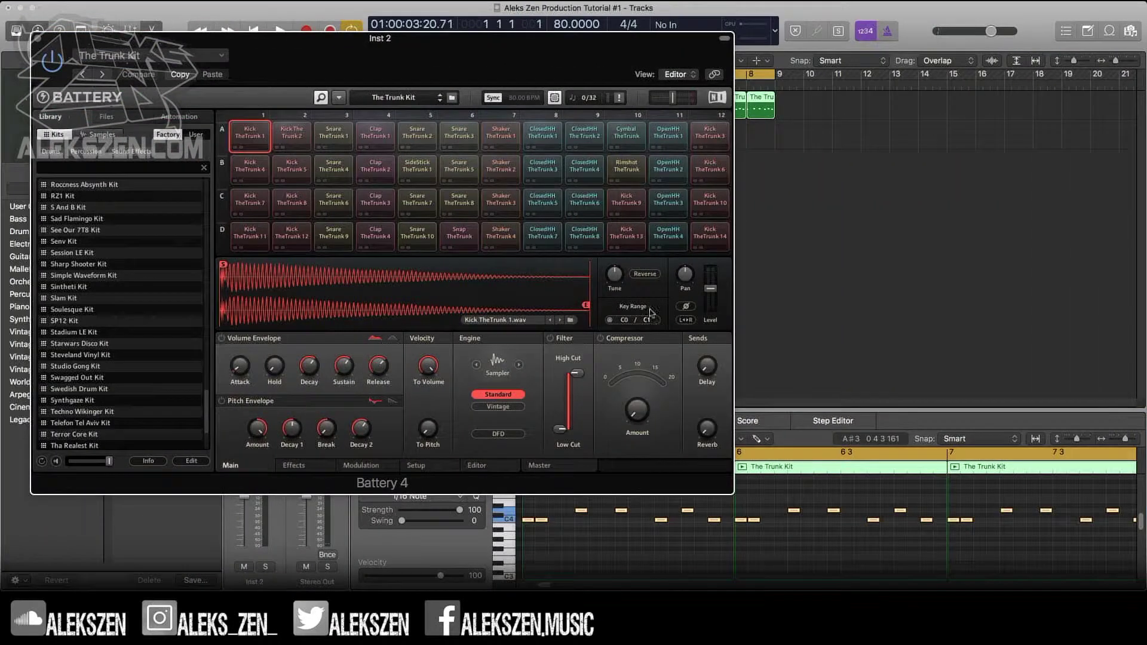
Audition the open and closed hi-hat samples in row D of the second track's Battery kit
click(670, 236)
click(578, 234)
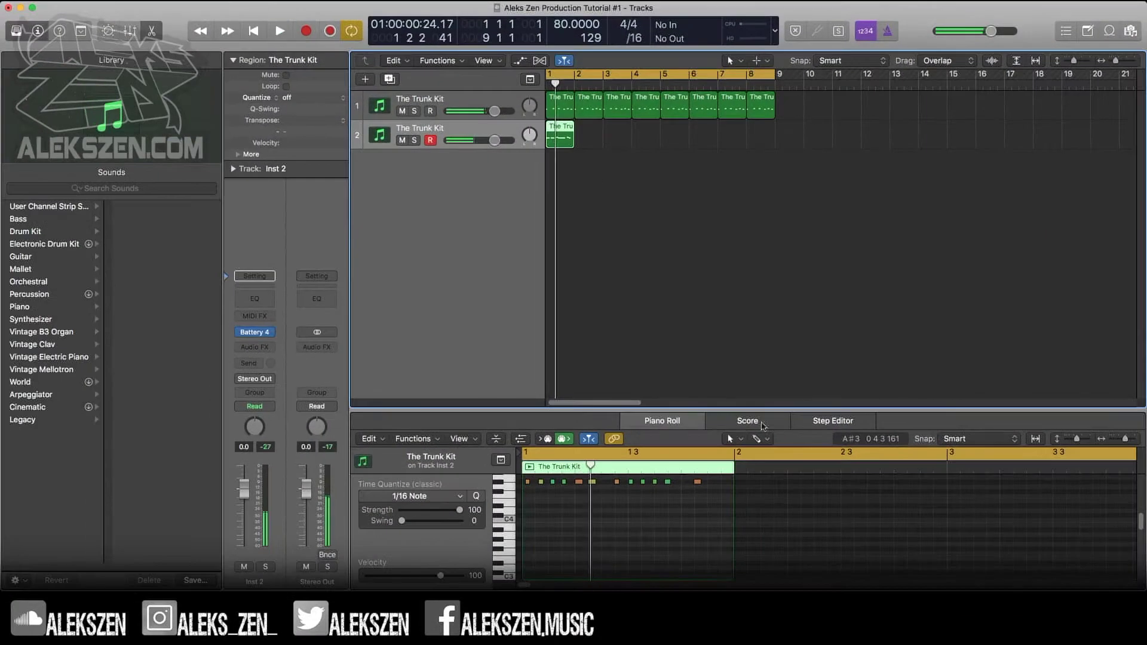
Apply the Fixed Note Length MIDI transform with a length of 0 0 1 0 to all hi-hat notes on track 2 and play the result
drag(1141, 522, 1141, 516)
drag(754, 502, 511, 527)
click(435, 440)
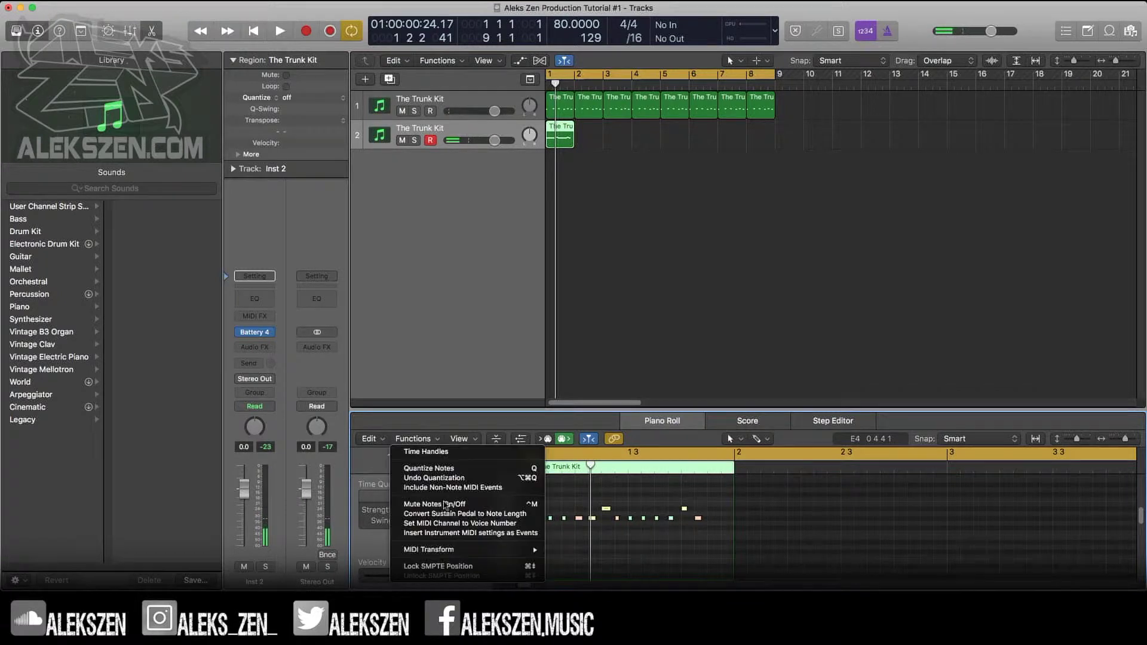
mouse_move(462, 553)
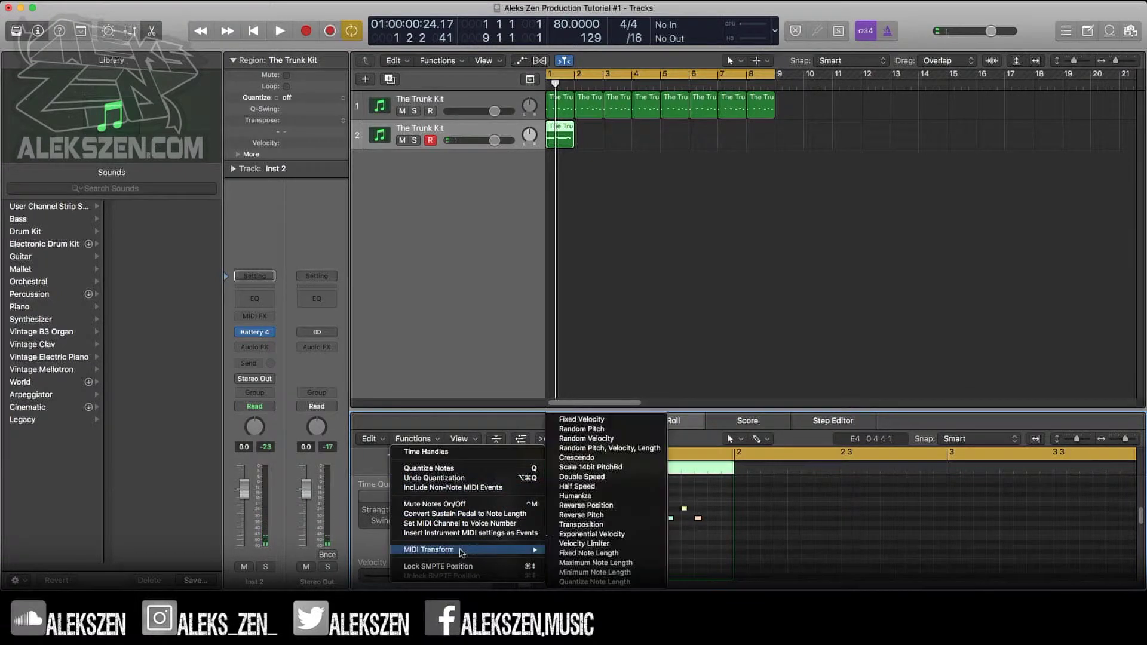
click(600, 420)
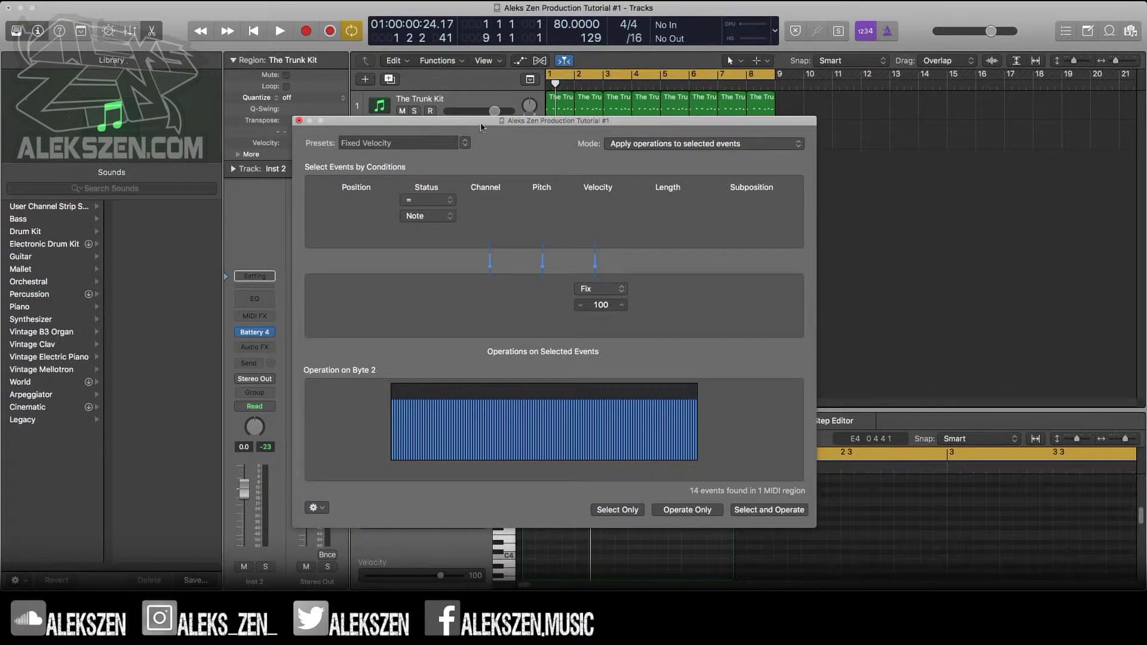
click(464, 143)
click(508, 308)
key(space)
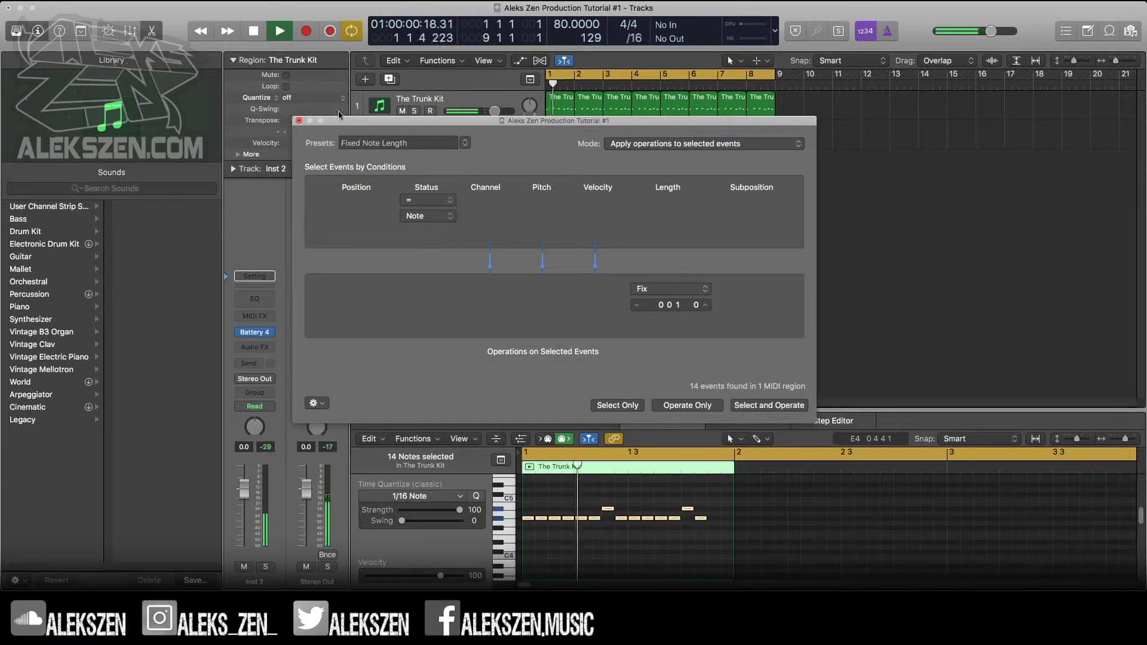
click(298, 120)
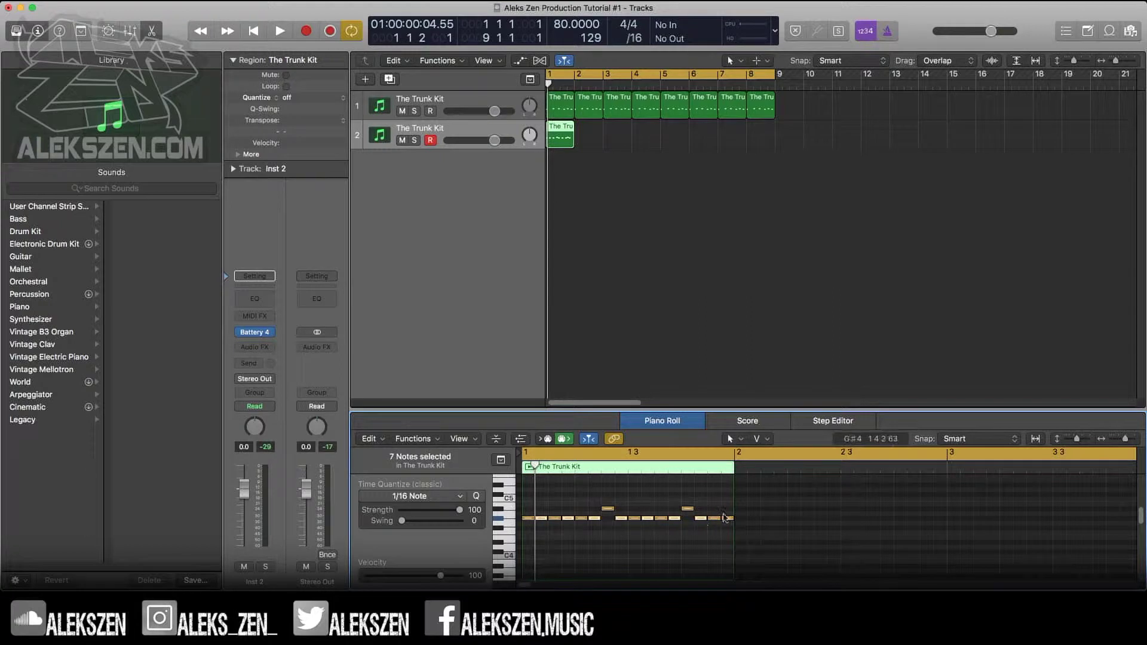
Lower the velocity of the alternate hi-hat notes to 74 and of the third hi-hat note to 87, and listen to the groove
drag(542, 522, 542, 530)
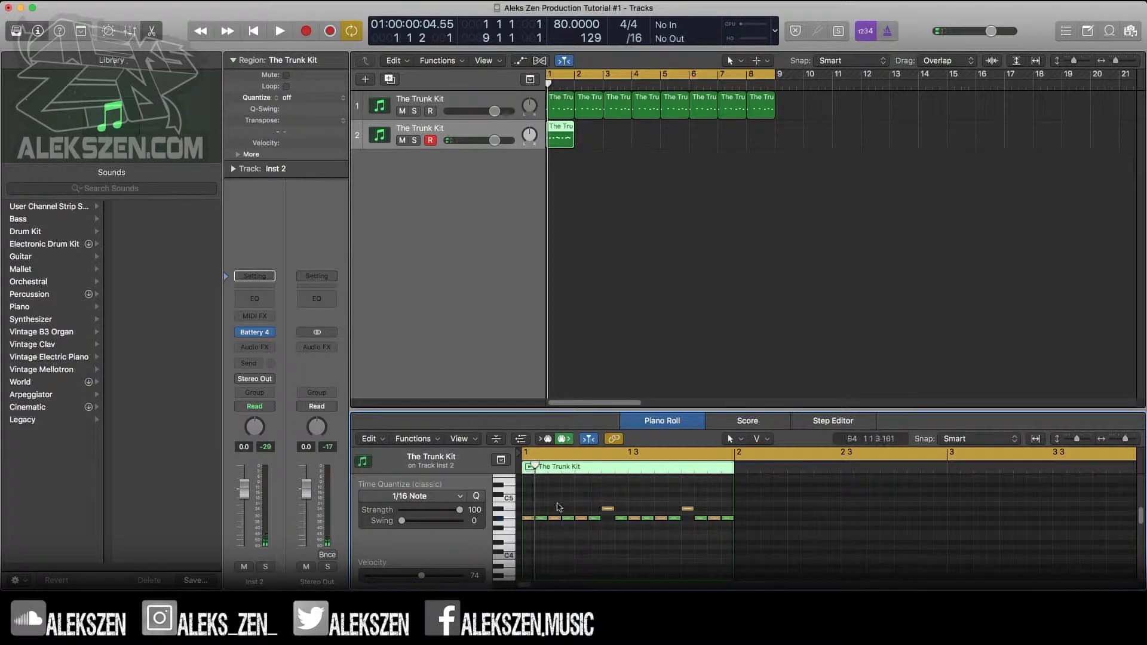
drag(556, 522, 556, 541)
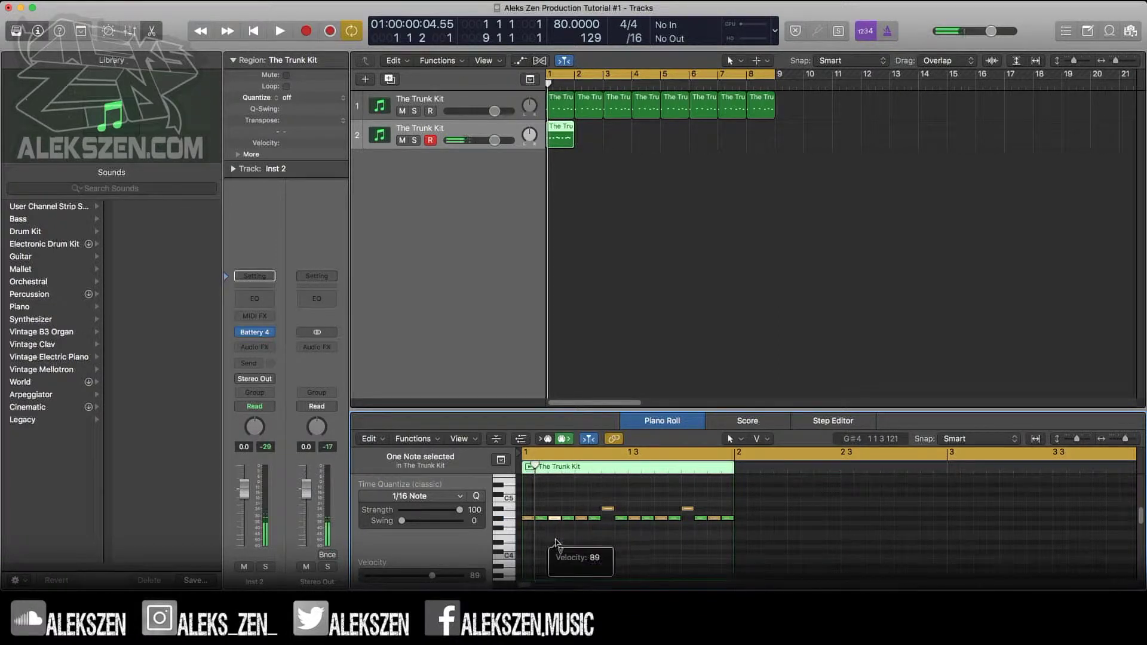
key(space)
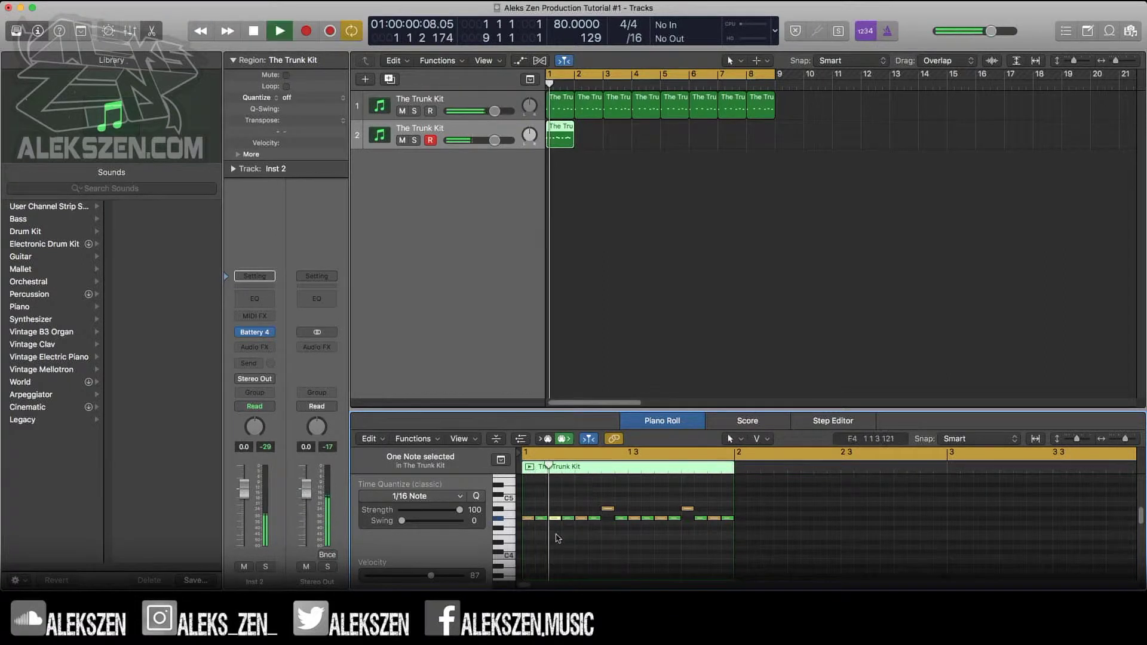
click(556, 521)
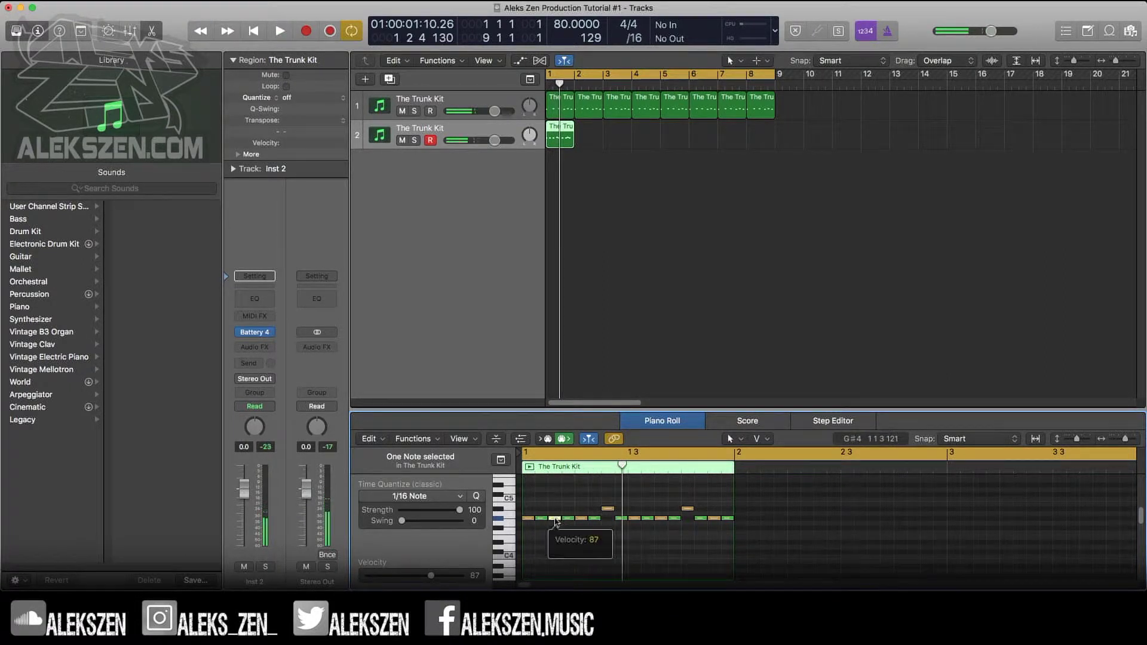
key(space)
key(space)
key(space)
key(space)
Lower the velocity of the hi-hat note at 1 3 3 to about 86 and of the one at 1 4 3 to 87
drag(660, 522, 660, 533)
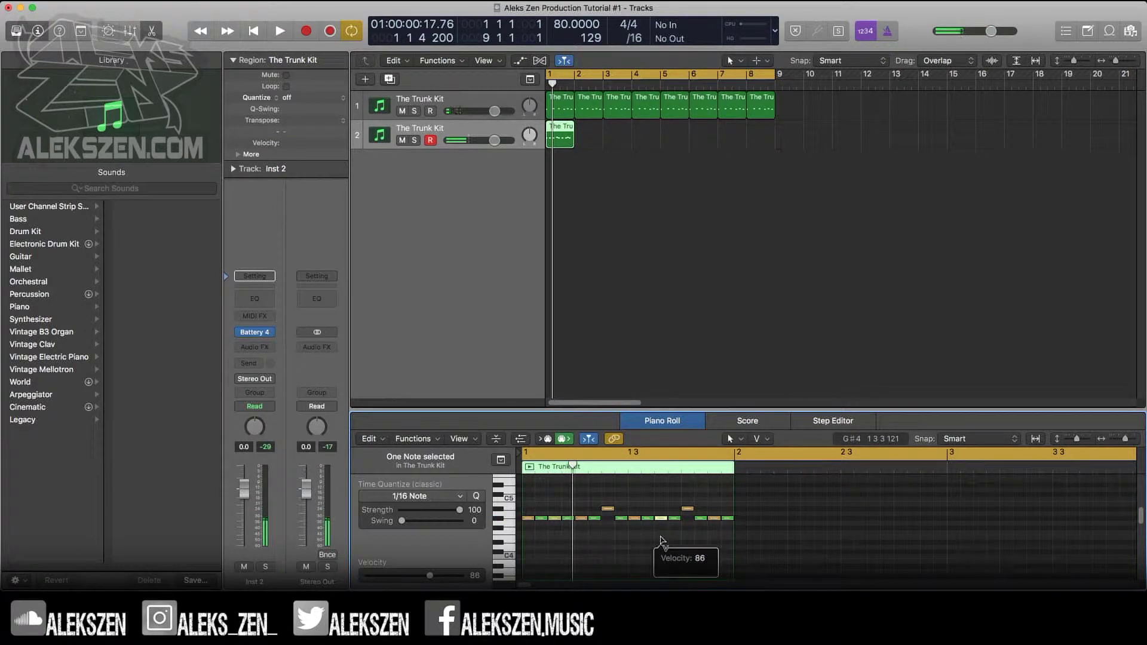
drag(715, 524, 715, 533)
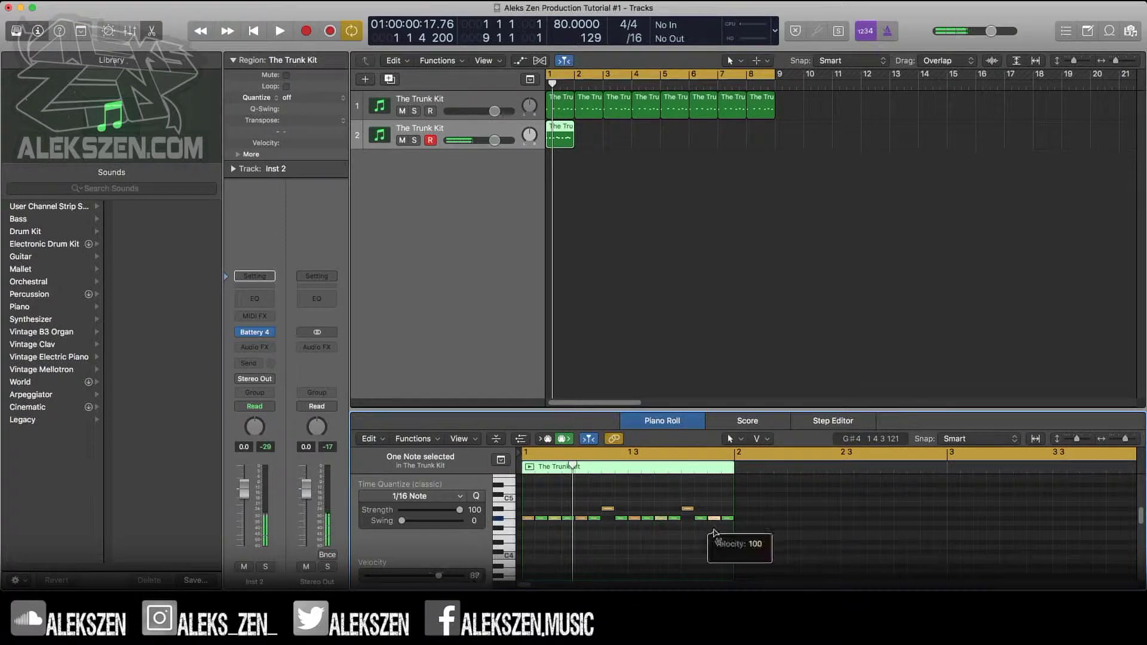
key(space)
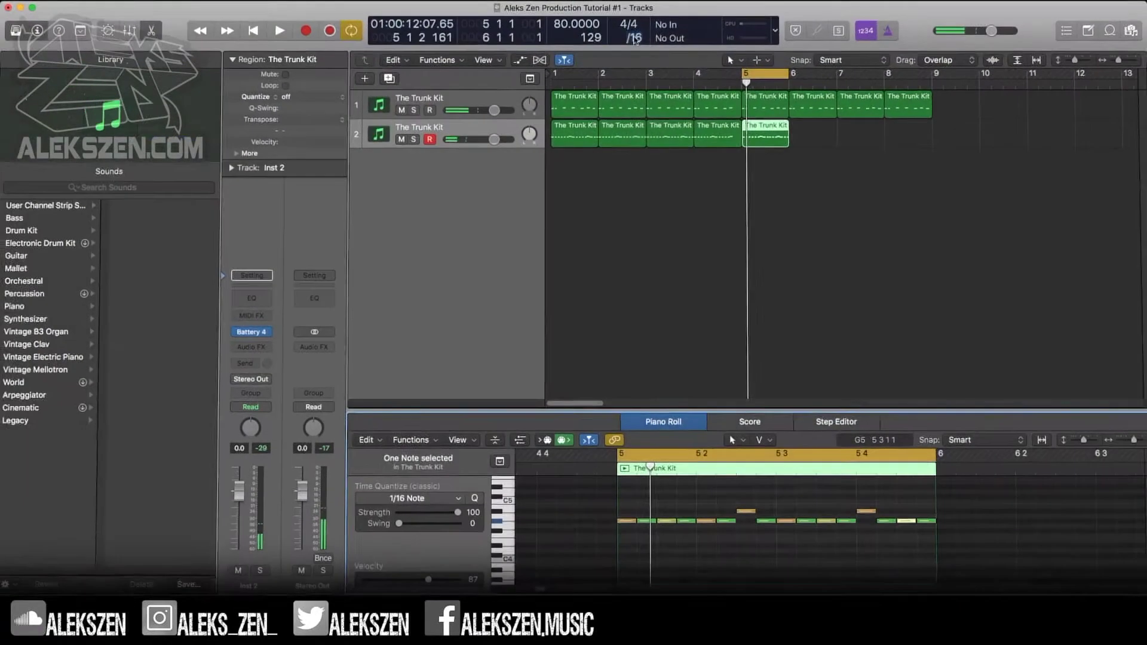
Set the project's division value to /64
click(635, 38)
click(638, 60)
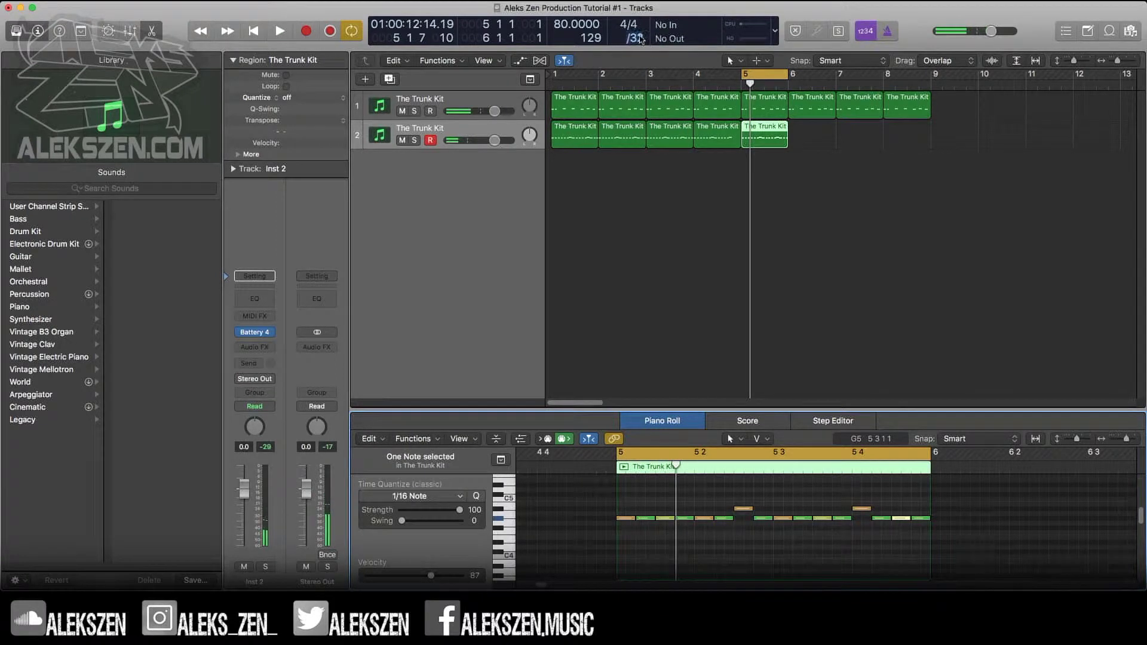
click(638, 39)
click(638, 60)
key(space)
key(space)
Turn the hi-hat note just before beat 2 of bar 5 into a roll of four 1/64 notes and play it
click(1131, 440)
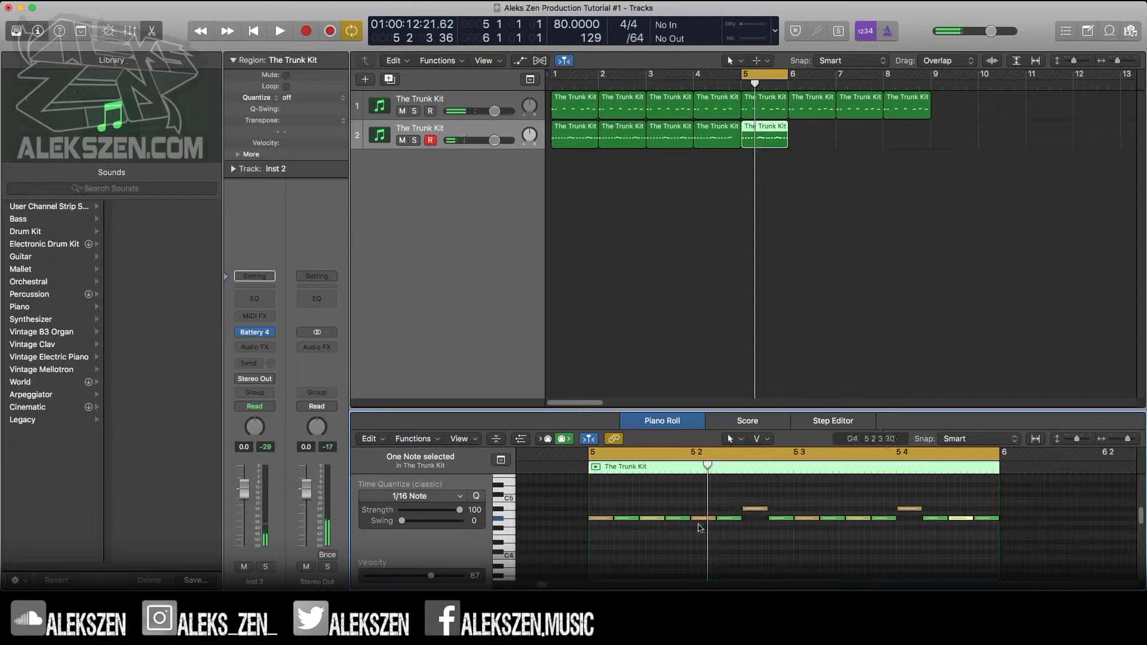
mouse_move(688, 518)
mouse_down()
mouse_move(670, 519)
mouse_move(689, 519)
mouse_up()
key(space)
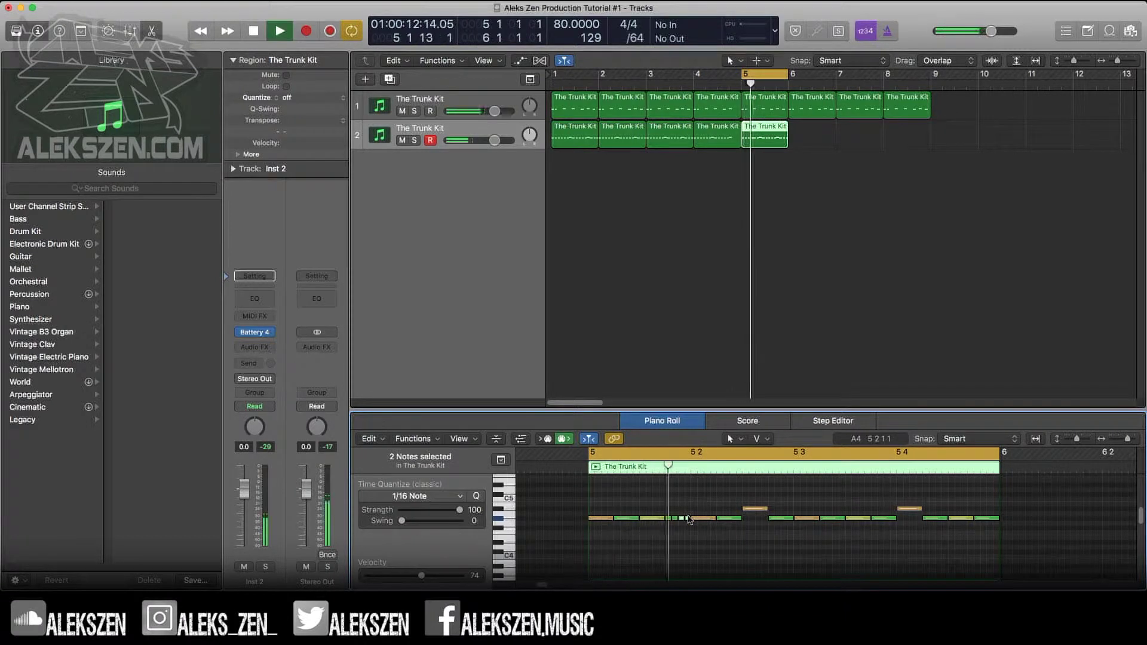
key(space)
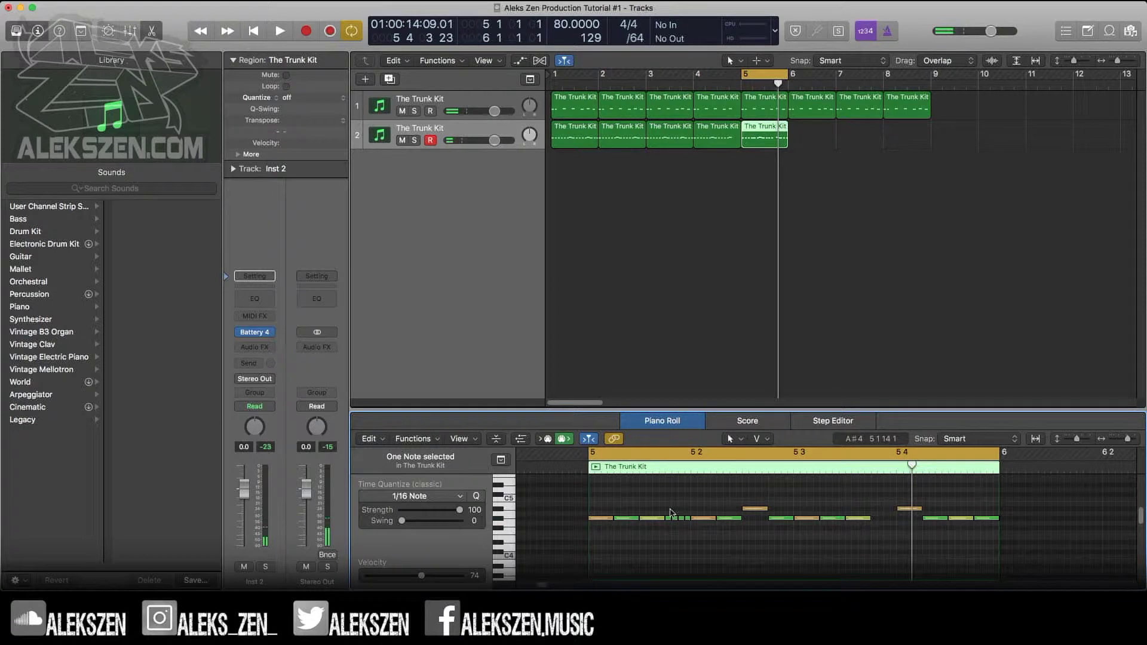
Copy the four-note hi-hat roll to the sixteenth before beat 4 and to the end of bar 5, playing the result
drag(669, 521, 875, 523)
key(space)
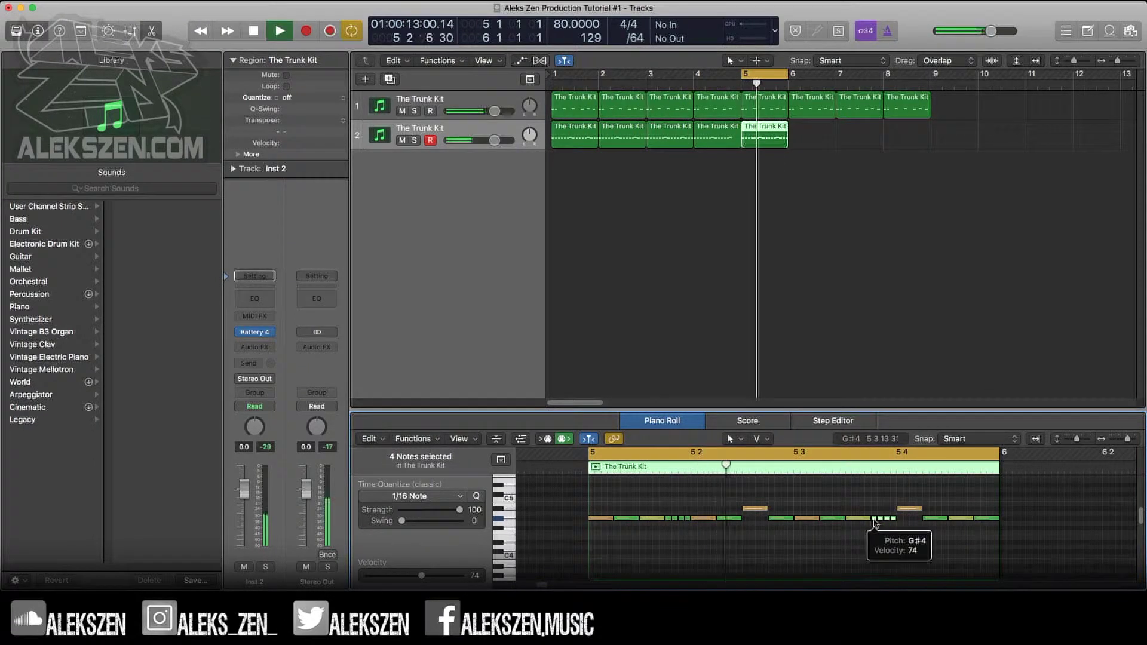
key(space)
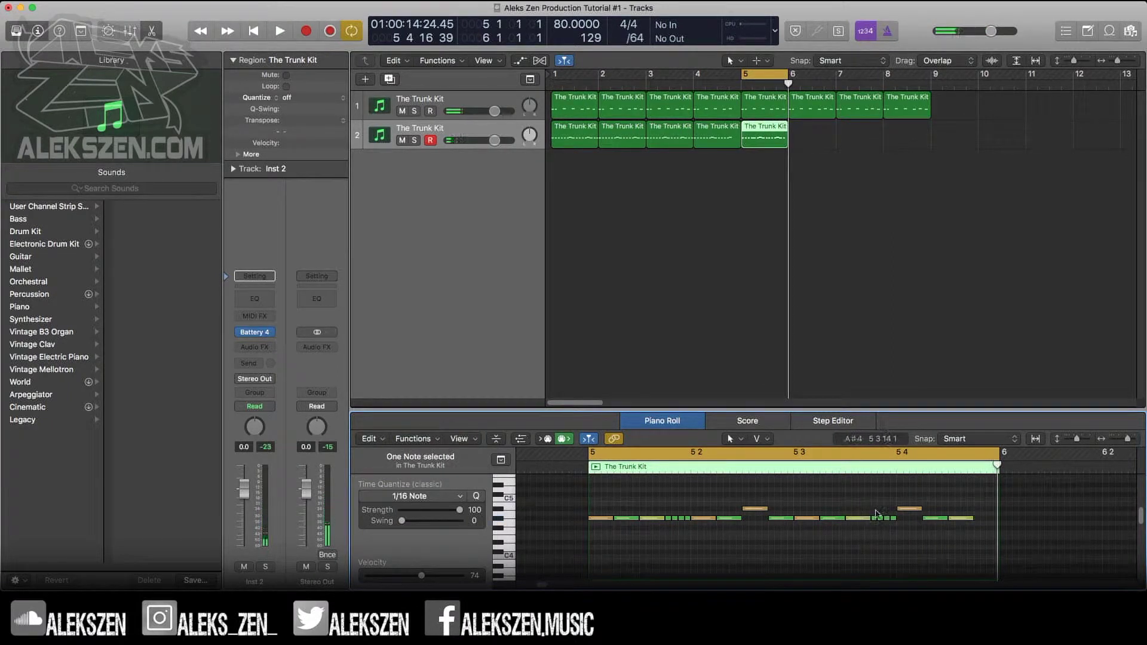
drag(883, 523, 986, 521)
key(space)
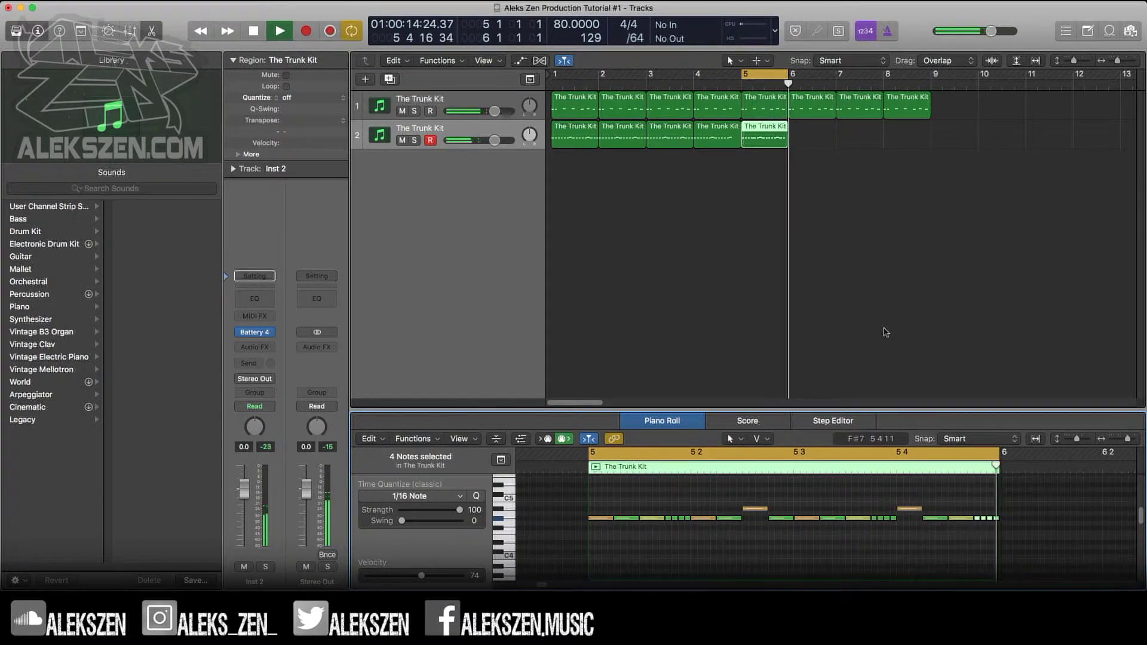
Copy the bar 5 hi-hat region on track 2 to fill bars 6 to 8
click(774, 74)
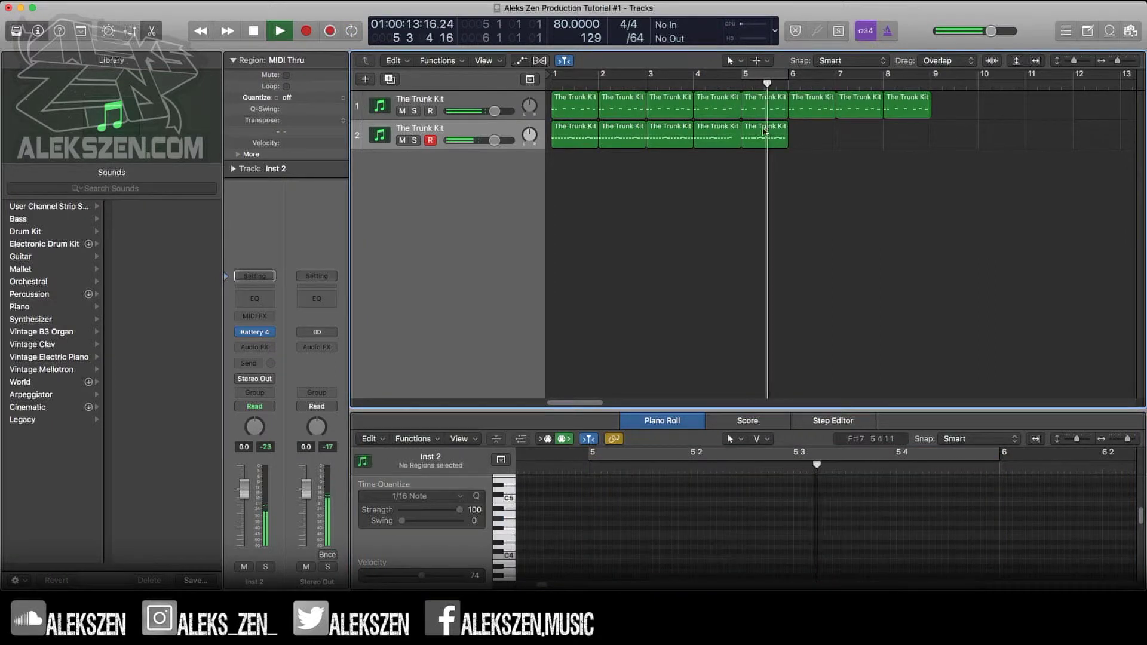
drag(771, 135, 803, 137)
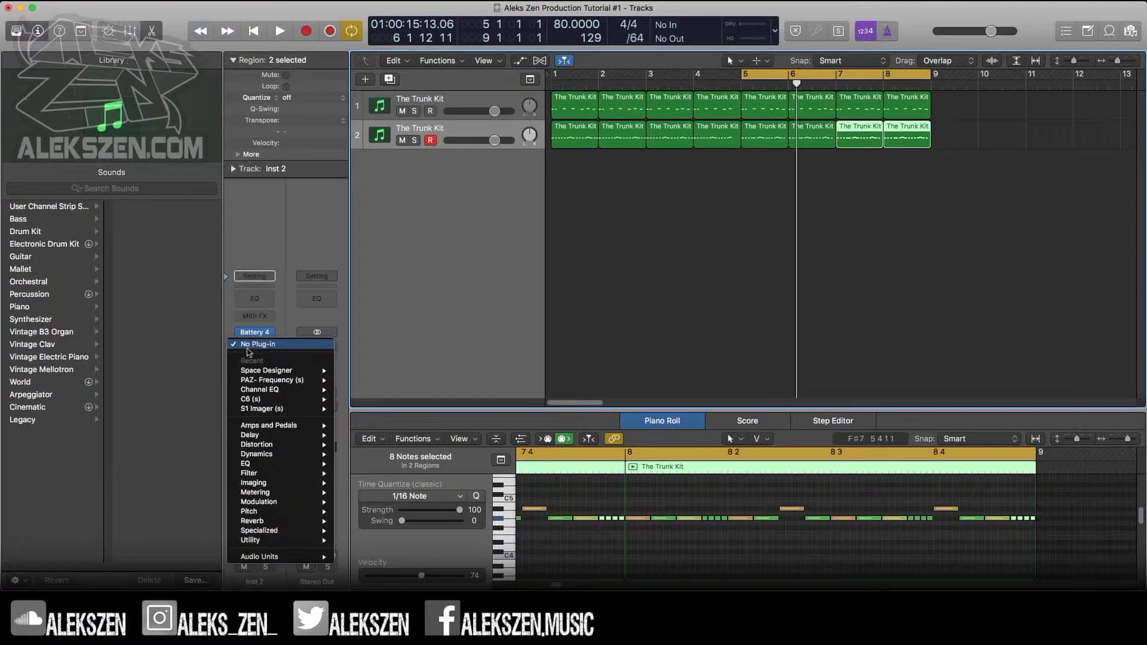
Insert the stereo version of FabFilter's FF Saturn on the hi-hat track, Inst 2
mouse_move(296, 556)
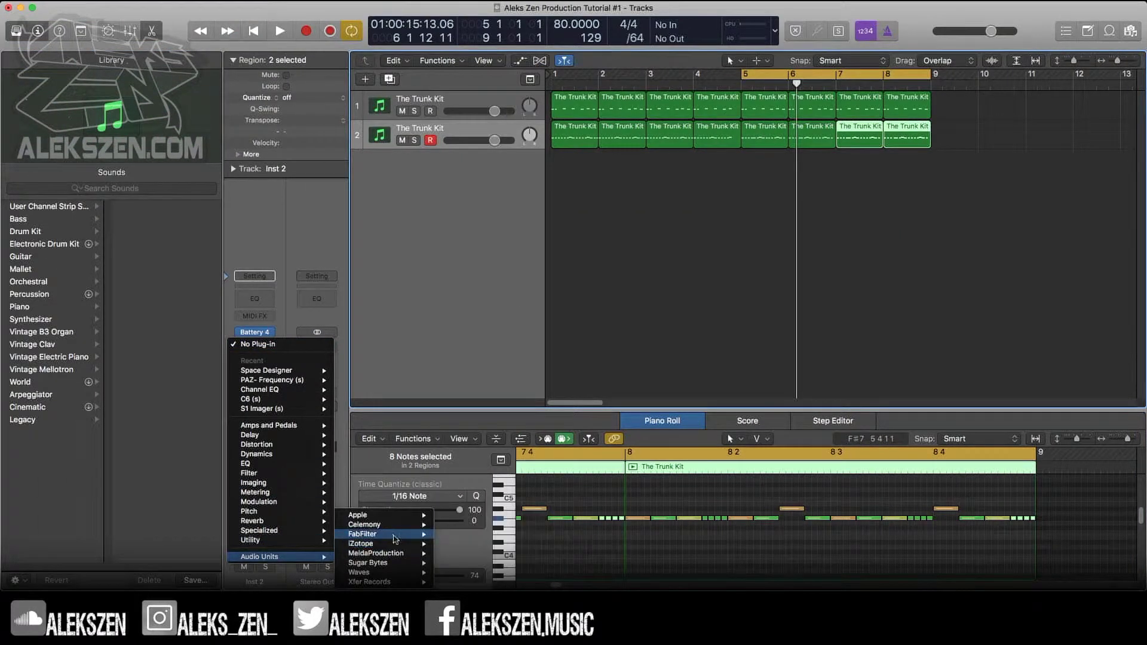
mouse_move(395, 540)
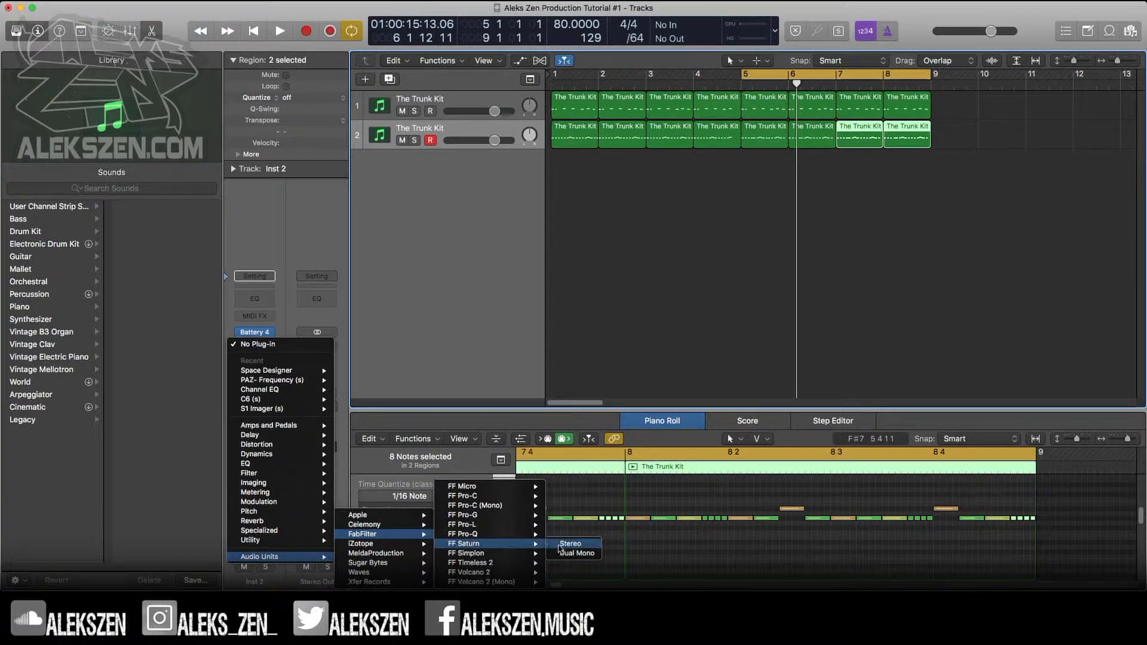
click(565, 545)
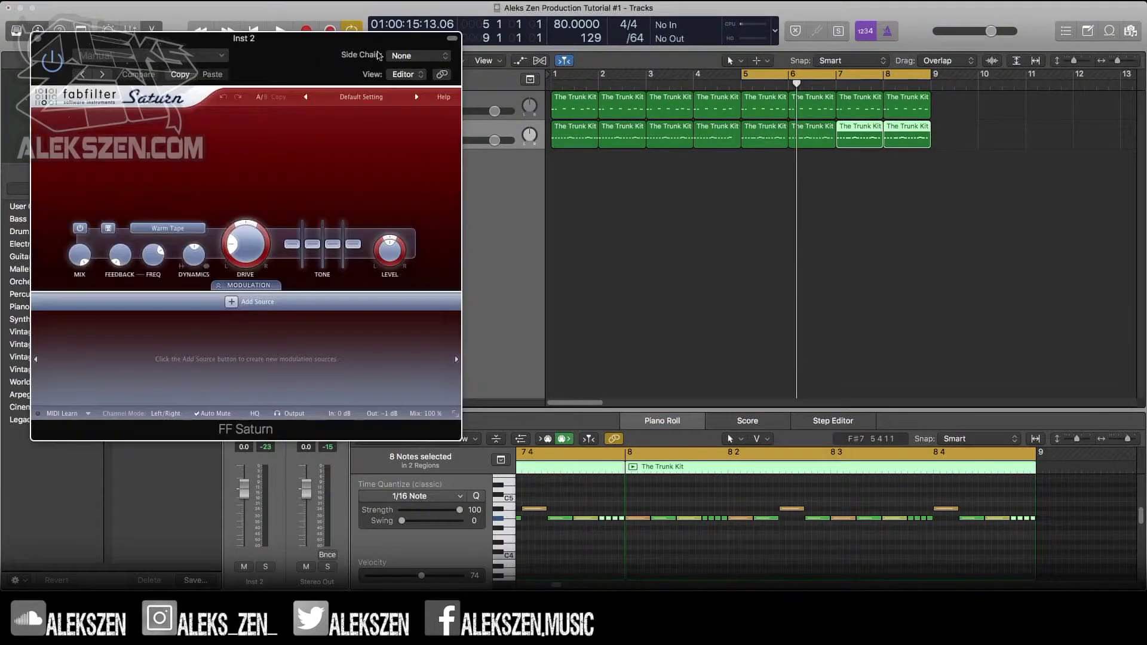
Audition Saturn's Glitch Beat 02 bM preset on the beat, switch to Glitch Beat 03 bM and close the plug-in
click(367, 98)
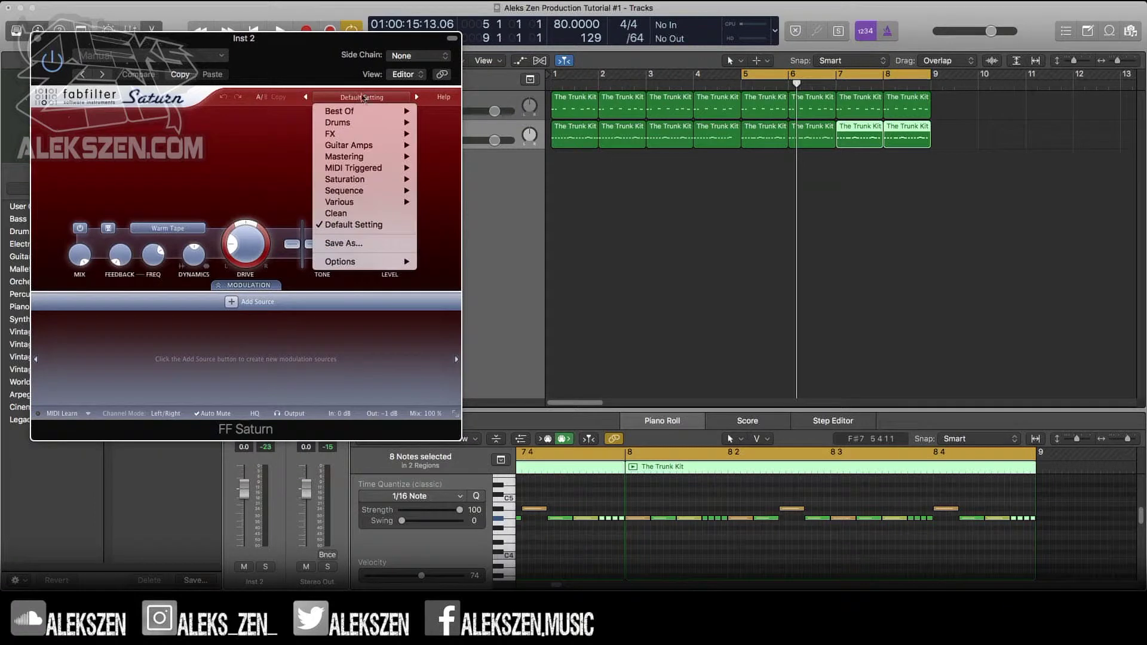
mouse_move(359, 140)
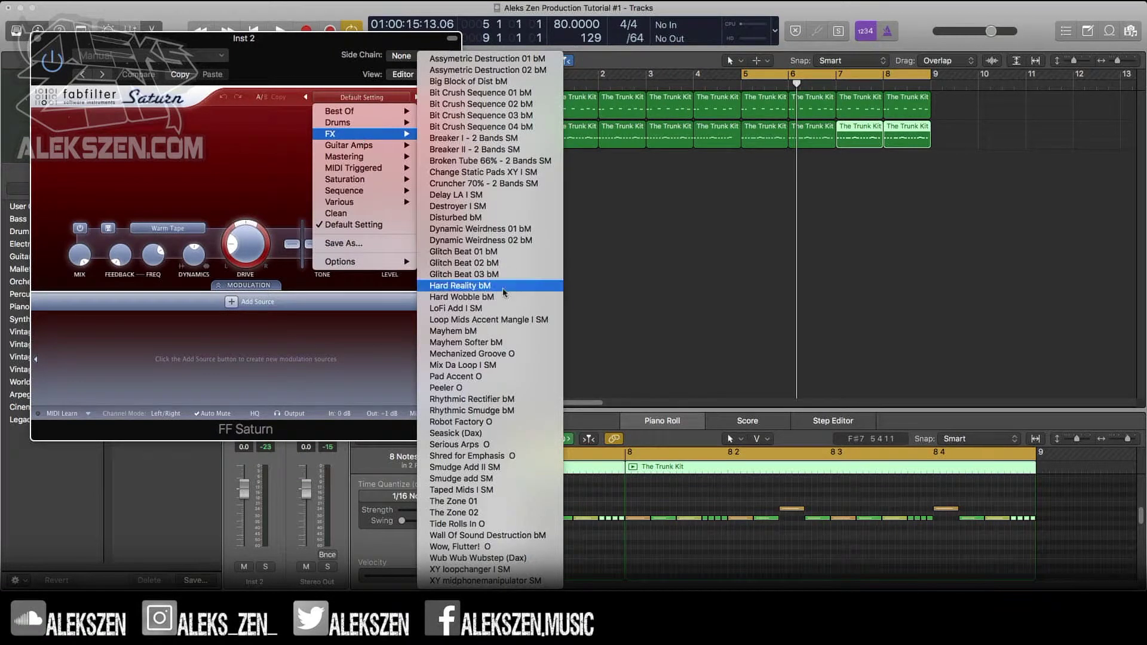
click(466, 263)
key(space)
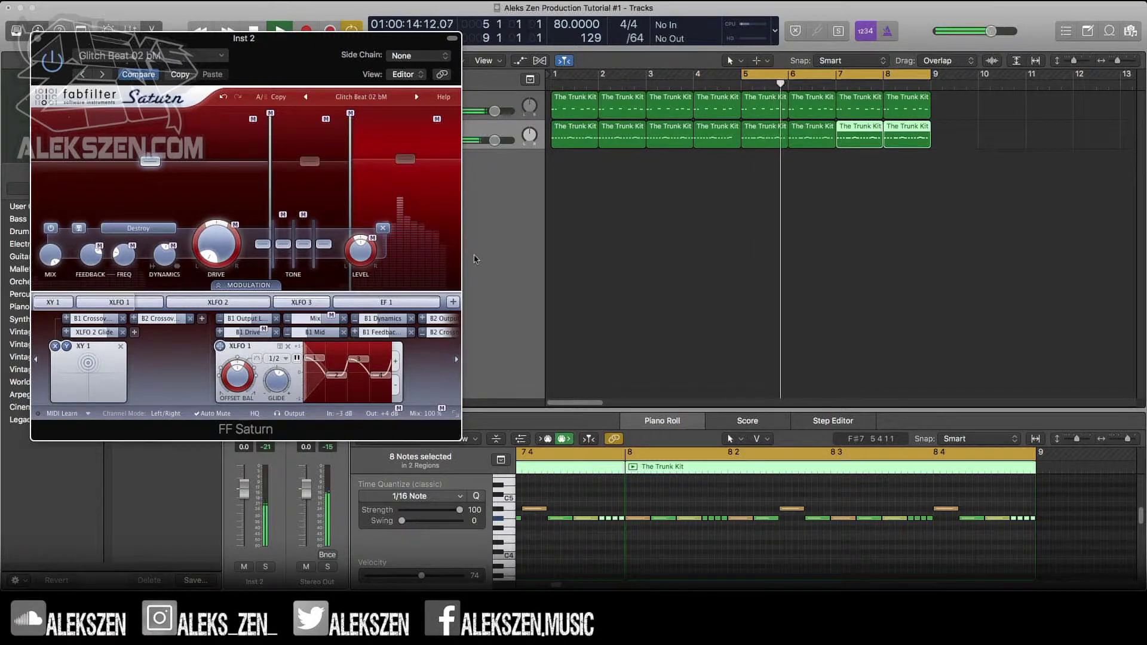
click(417, 98)
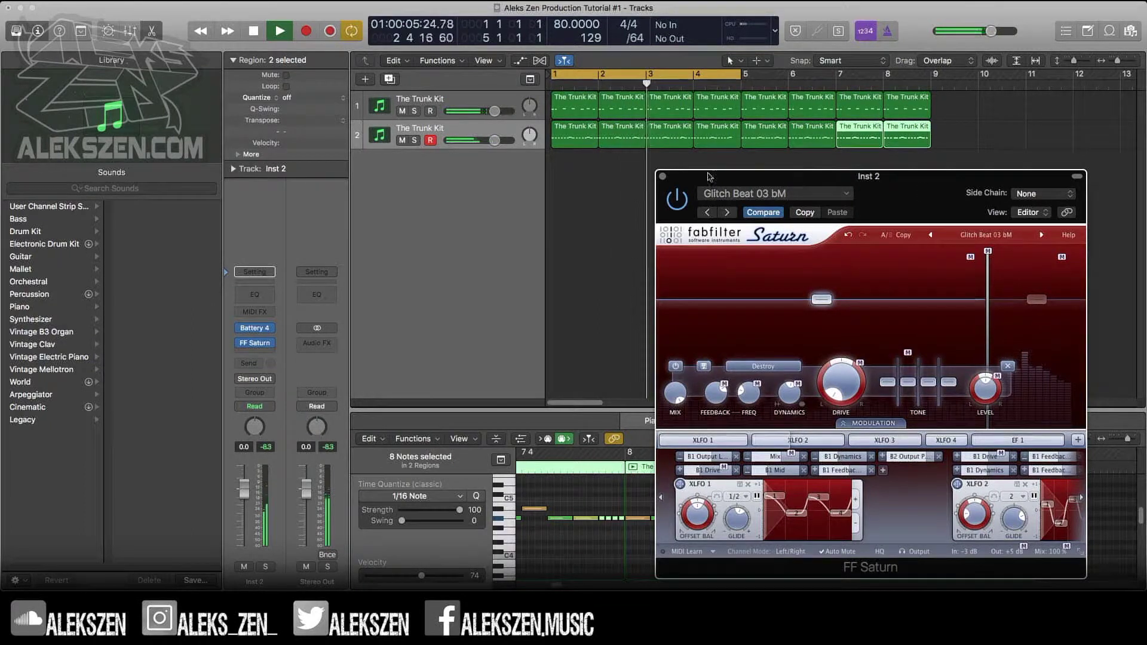
key(space)
click(662, 178)
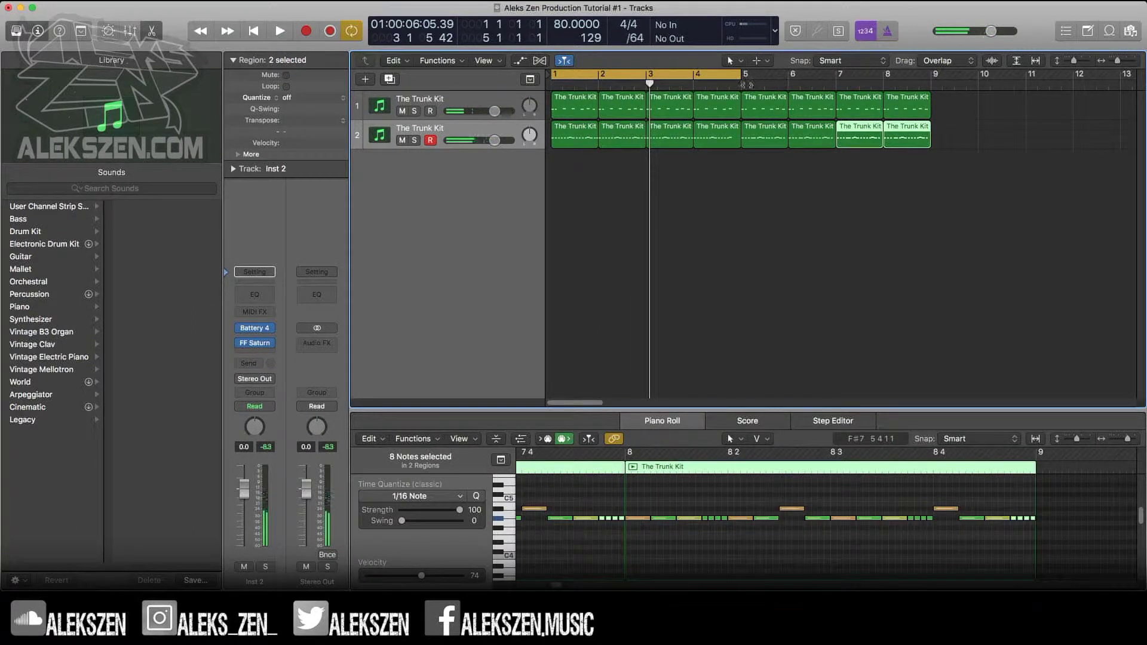
Turn off the cycle and bounce all eight hi-hat regions on track 2 in place, muting the source
click(730, 76)
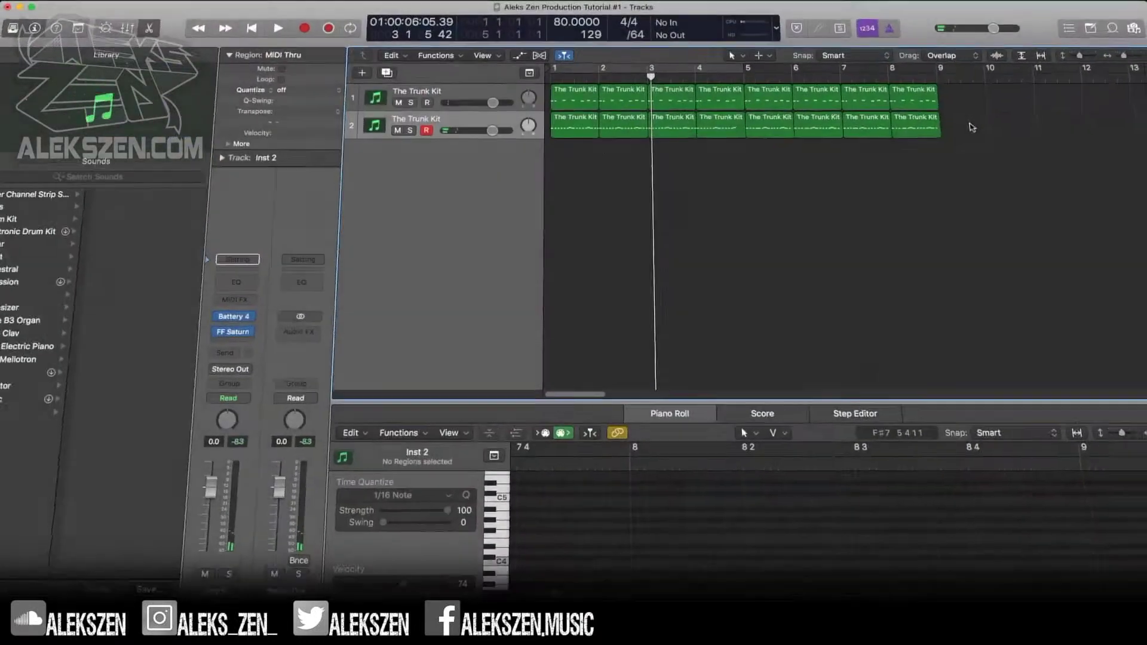
drag(963, 133, 583, 156)
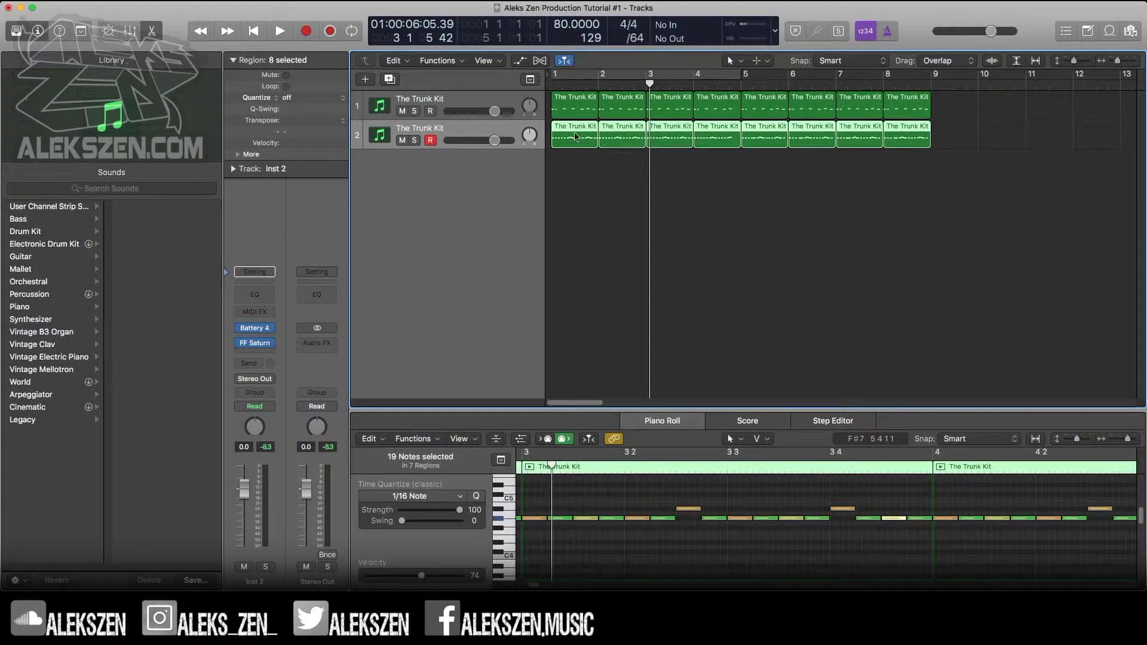
right_click(575, 135)
click(583, 147)
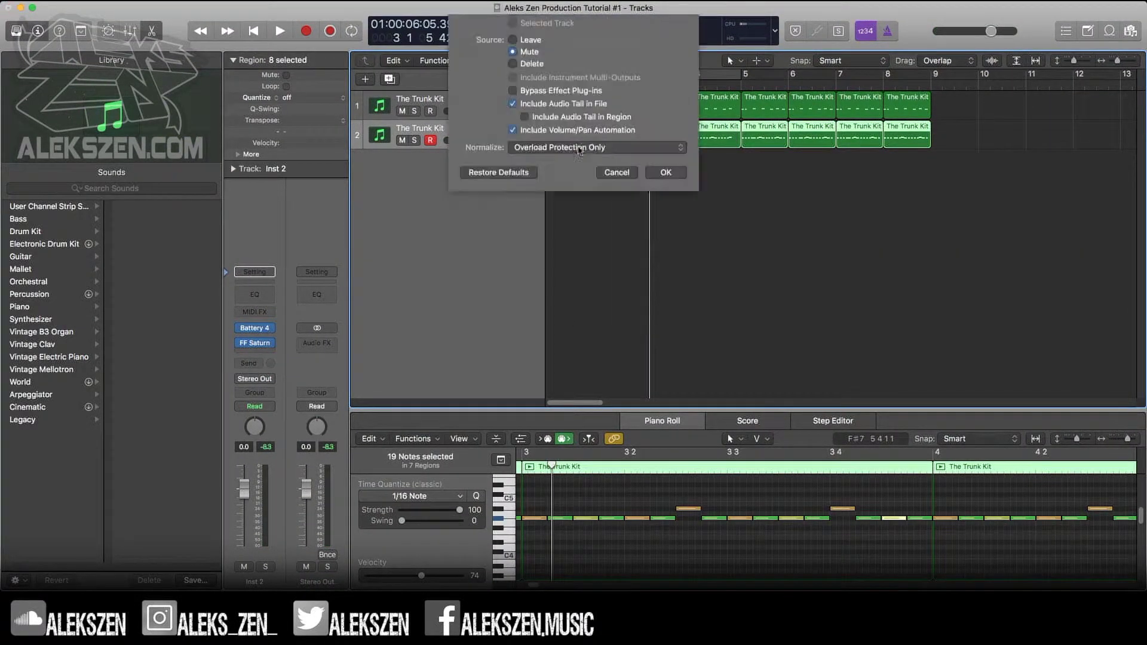
click(667, 233)
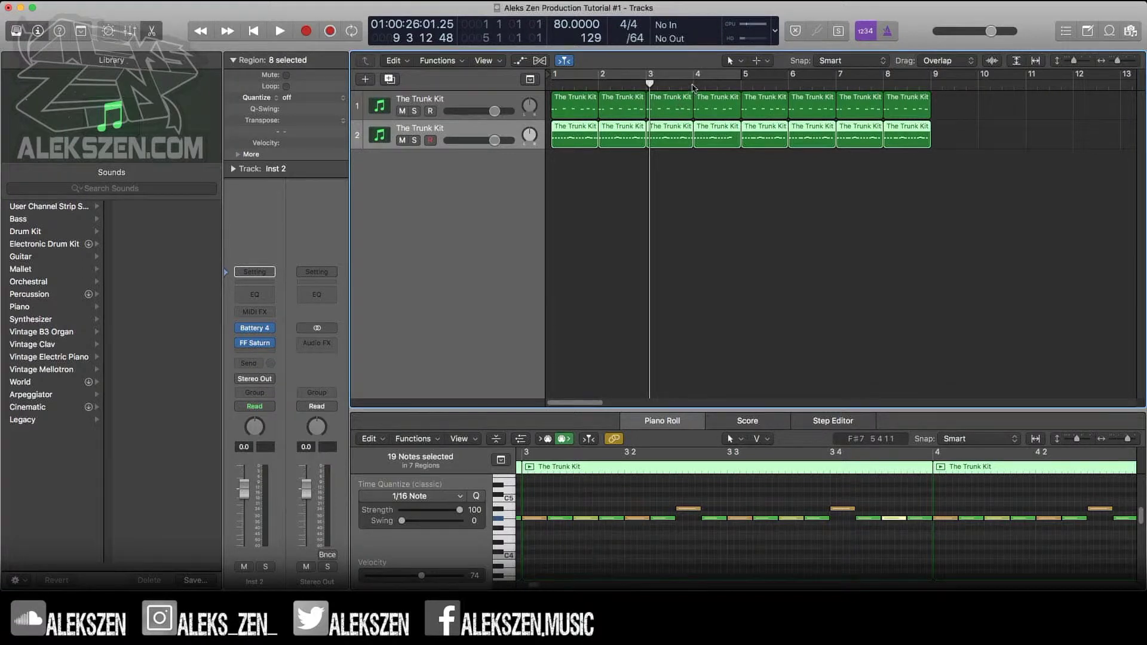
Split the bounced hi-hat audio region on track 3 at bar 5
click(757, 61)
click(794, 139)
super+click(742, 169)
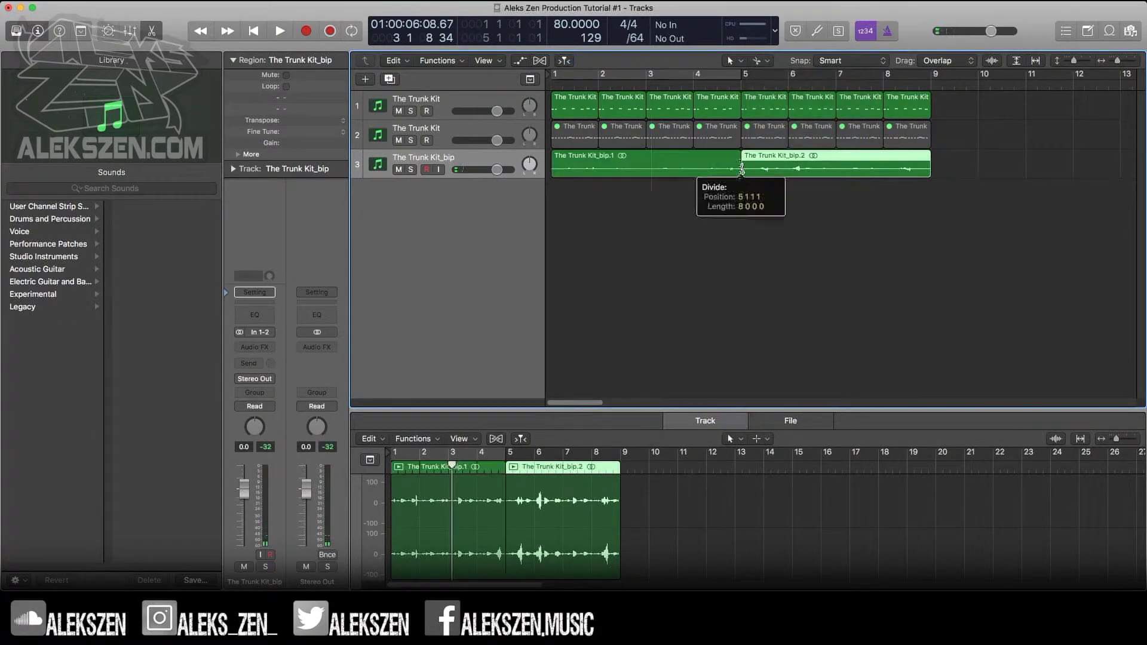
Cycle bars 5 to 8 during playback, show track automation and enlarge the view of the bounced hi-hats
drag(745, 79, 931, 77)
key(space)
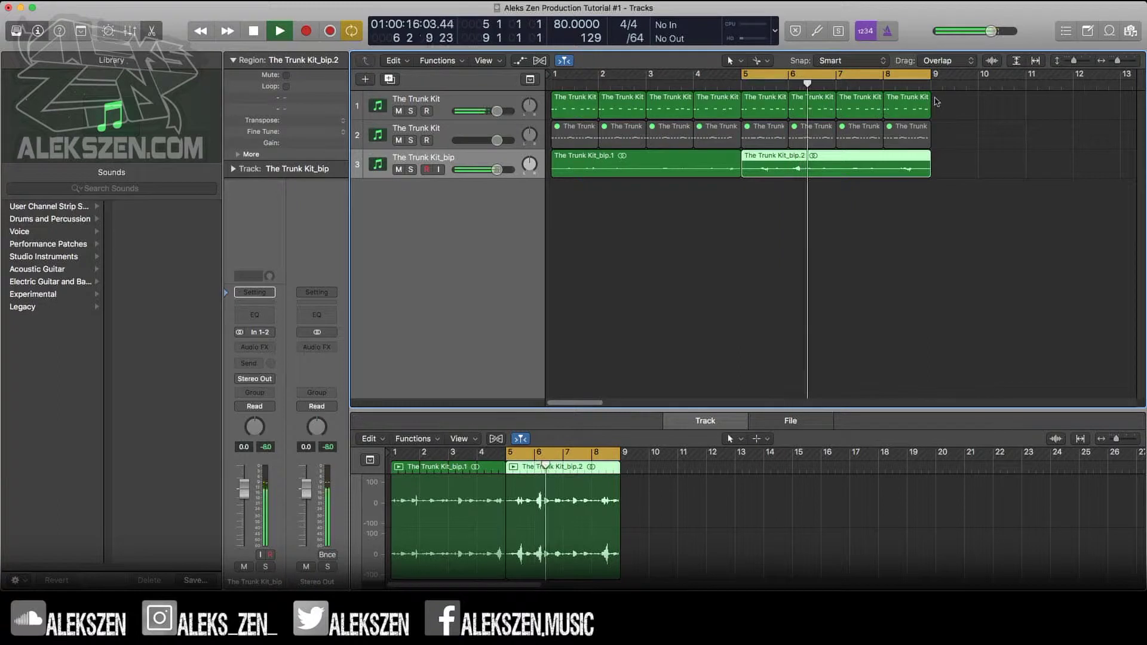
key(a)
drag(1117, 60, 1119, 60)
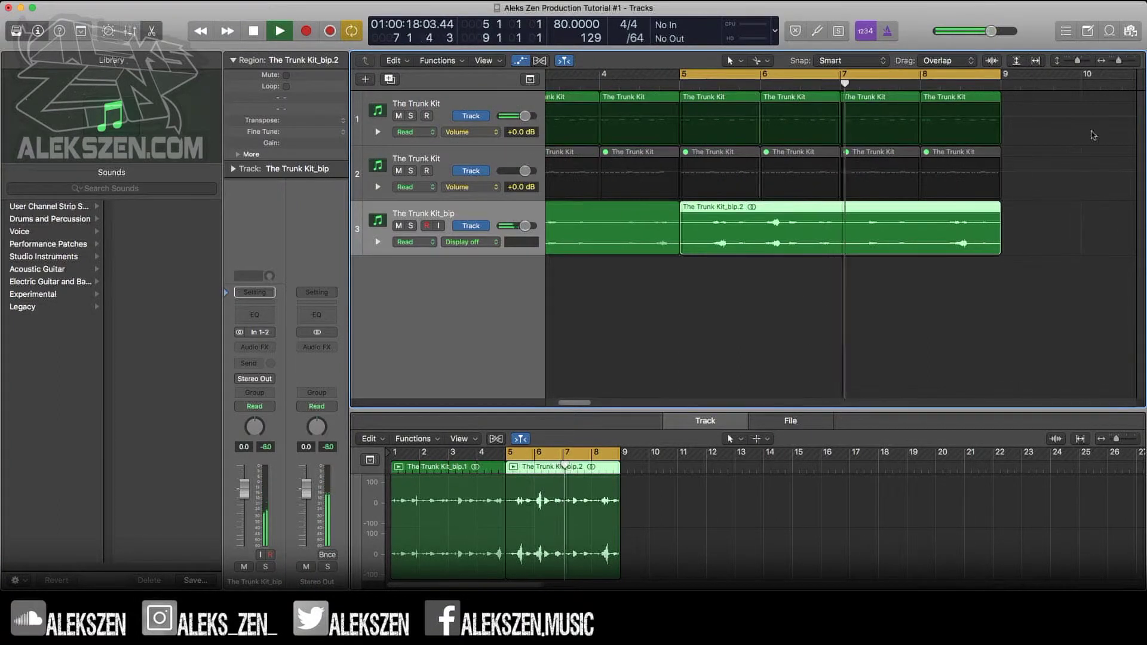
click(1052, 232)
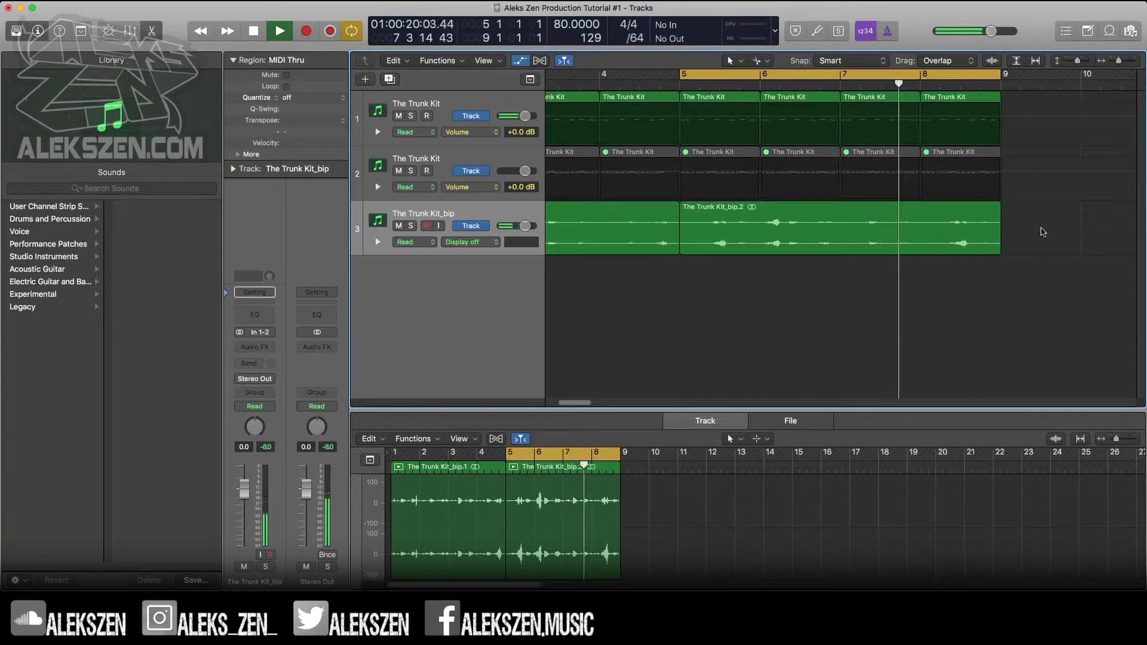
key(space)
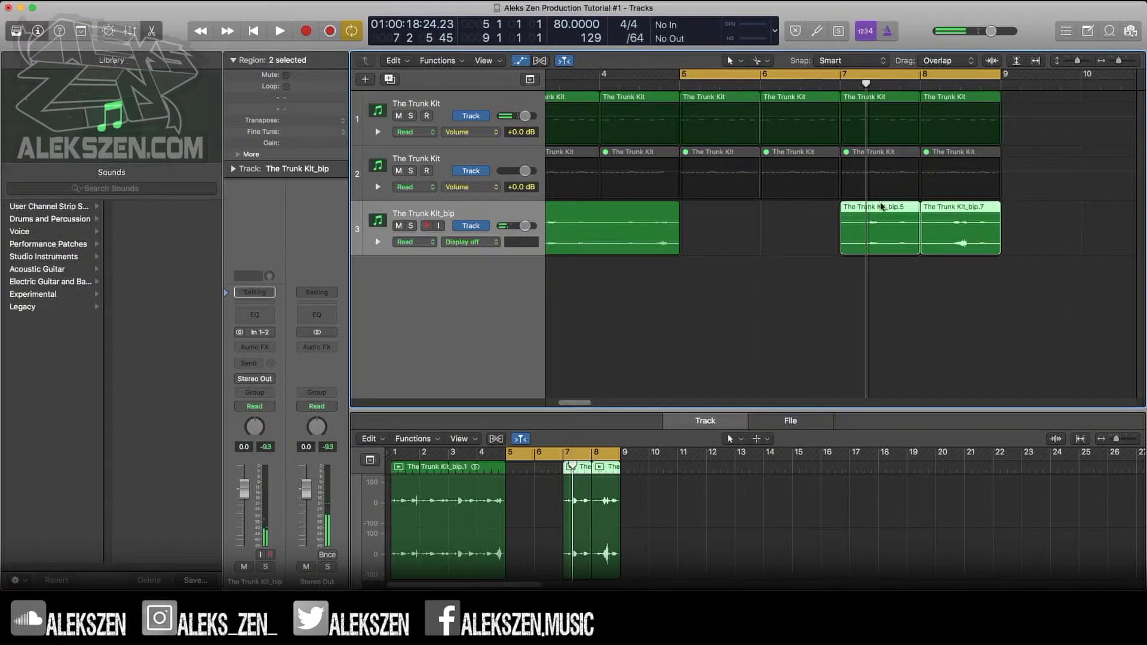
Copy the bar 7 and 8 hi-hat audio regions on track 3 to bars 5 and 6 and play the result
drag(882, 212, 655, 222)
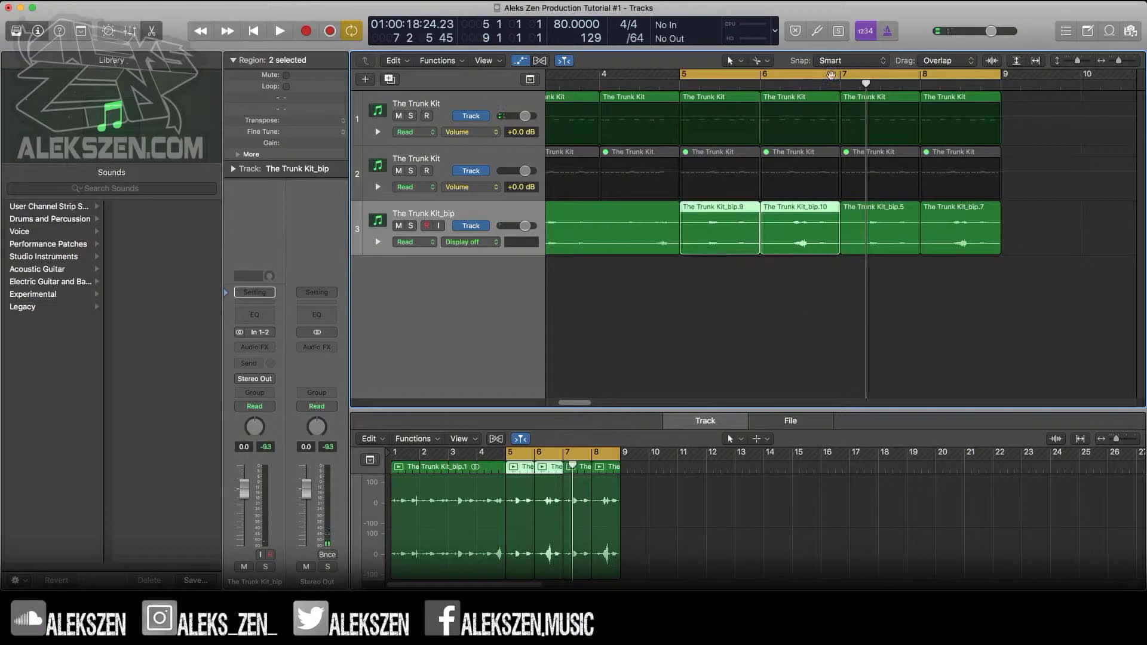
key(space)
click(818, 84)
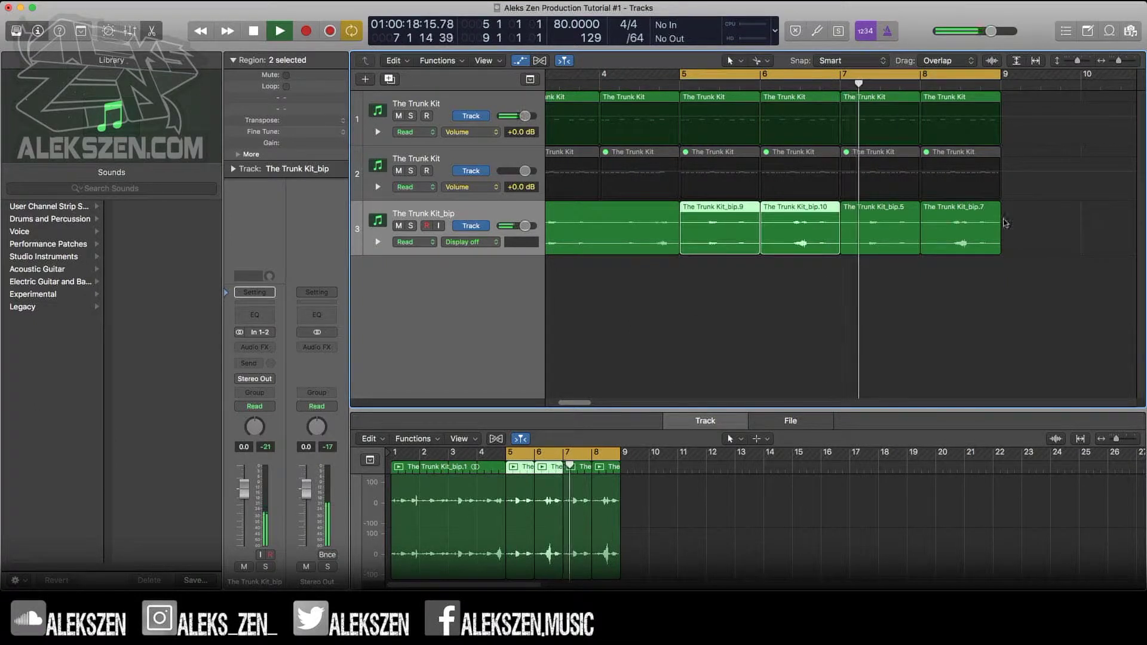
key(space)
Select all the bounced hi-hat regions on track 3 and colour them bright turquoise
click(952, 220)
drag(952, 219, 760, 211)
drag(1120, 62, 1118, 62)
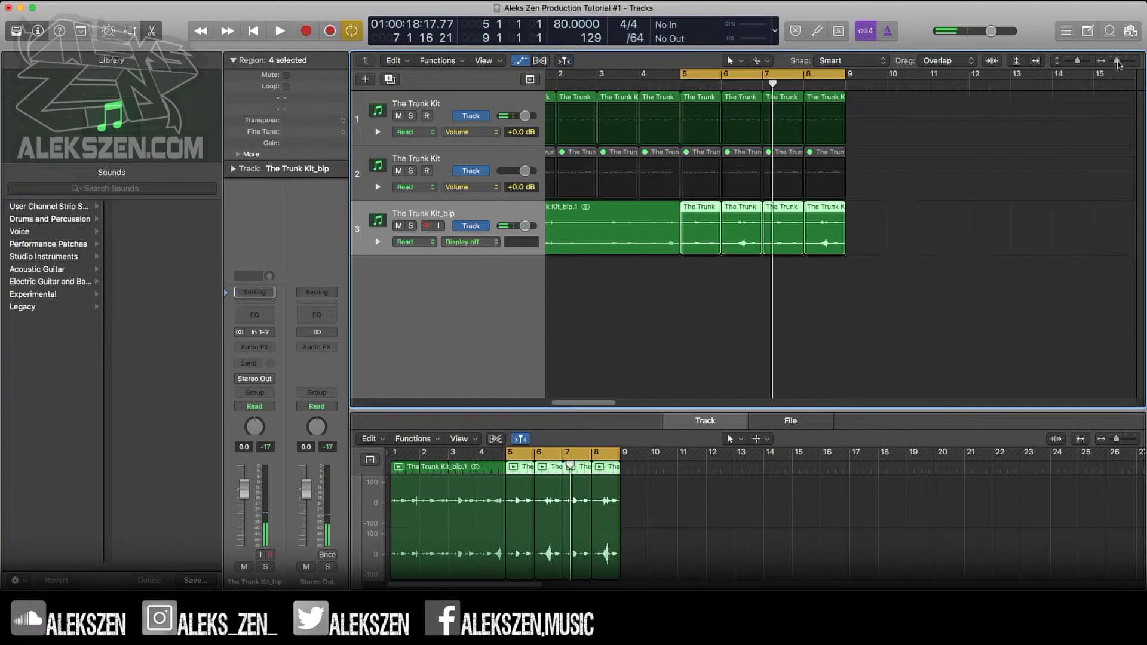
drag(602, 403, 594, 403)
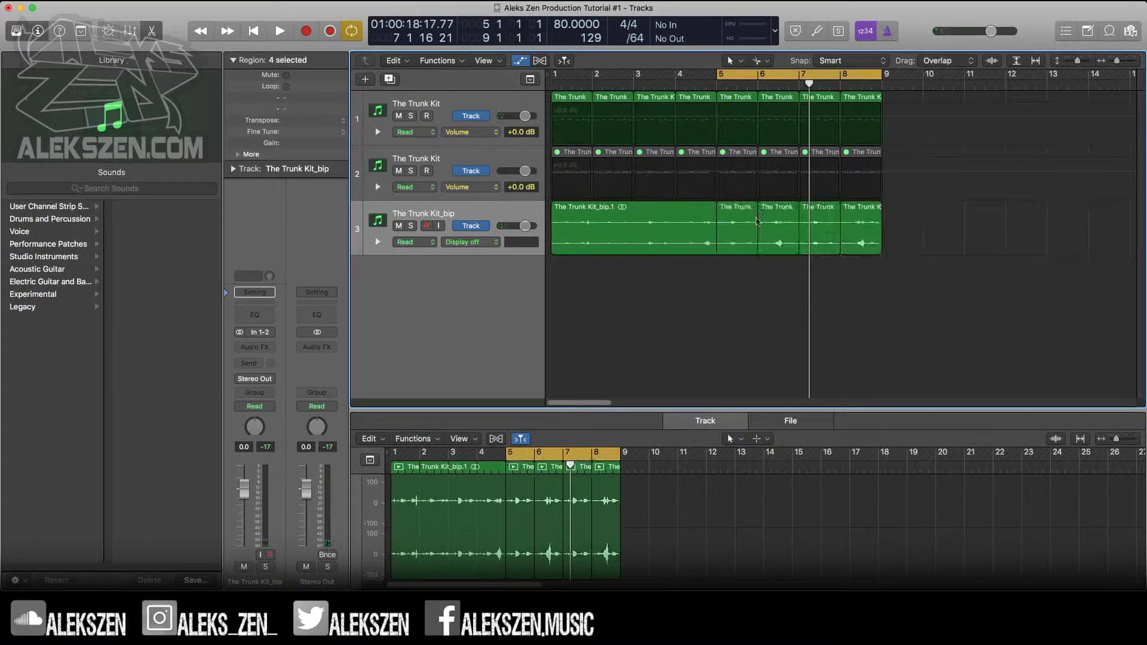
shift+click(643, 215)
right_click(641, 212)
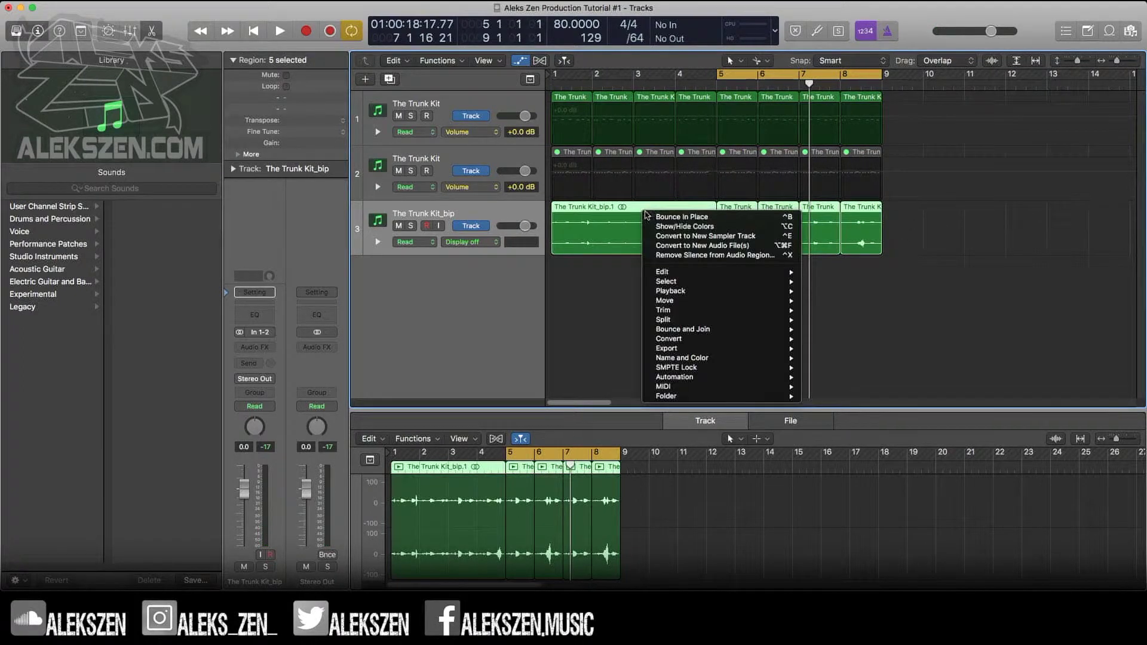
click(679, 227)
click(668, 423)
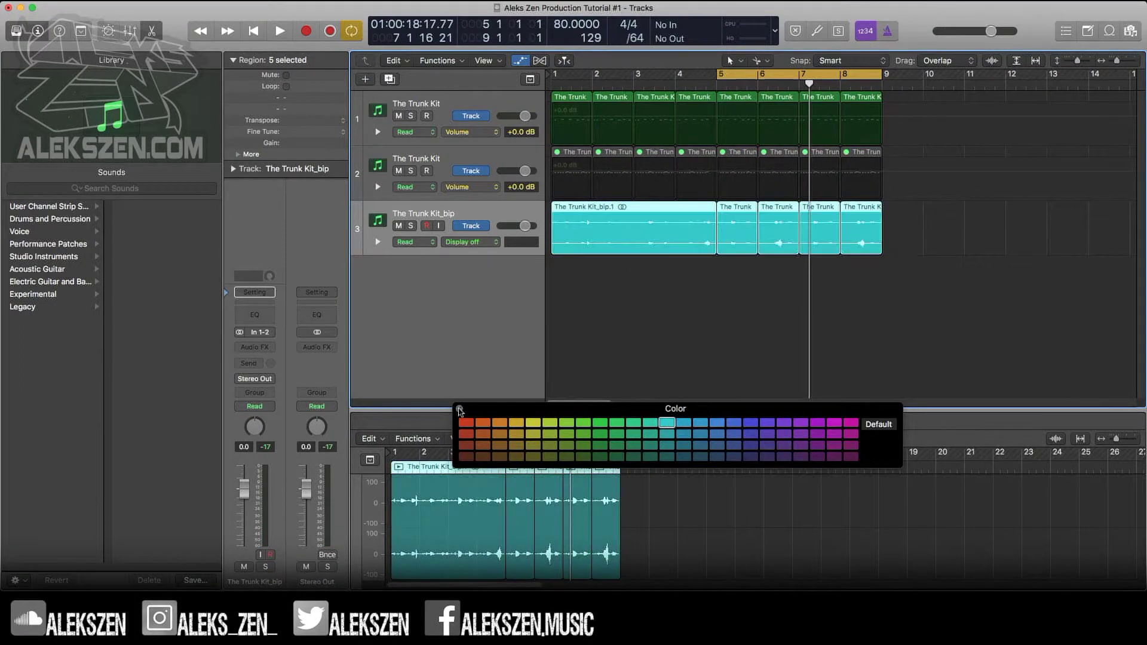
click(459, 410)
Colour all eight kick and snare regions on track 1 dark red
drag(896, 94, 574, 97)
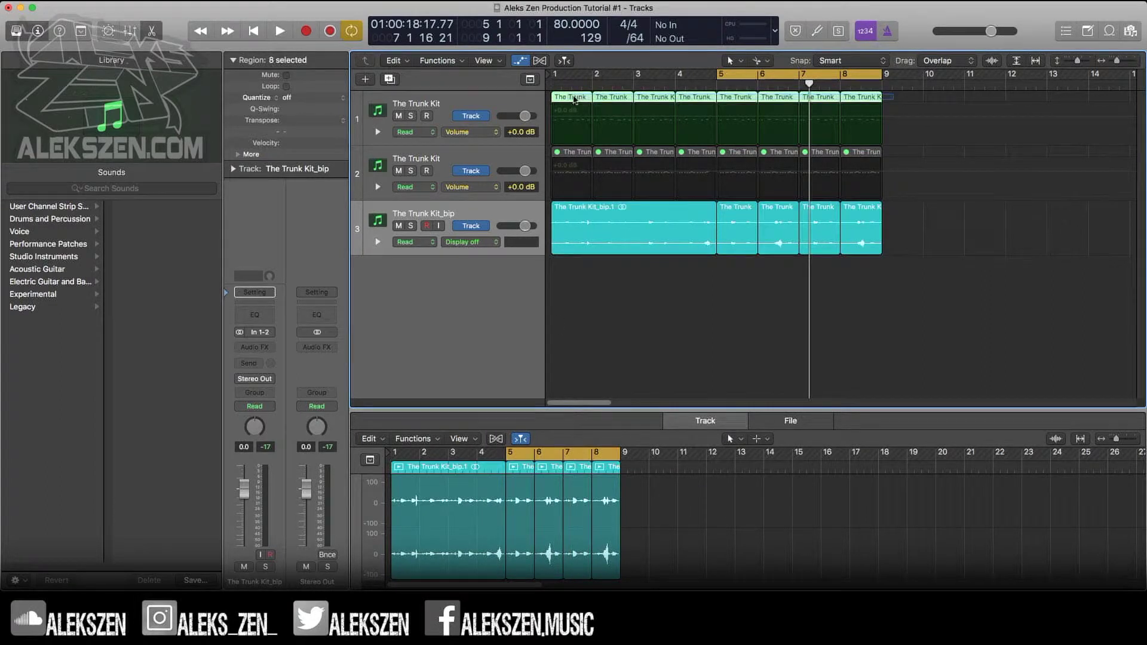
right_click(575, 96)
click(585, 102)
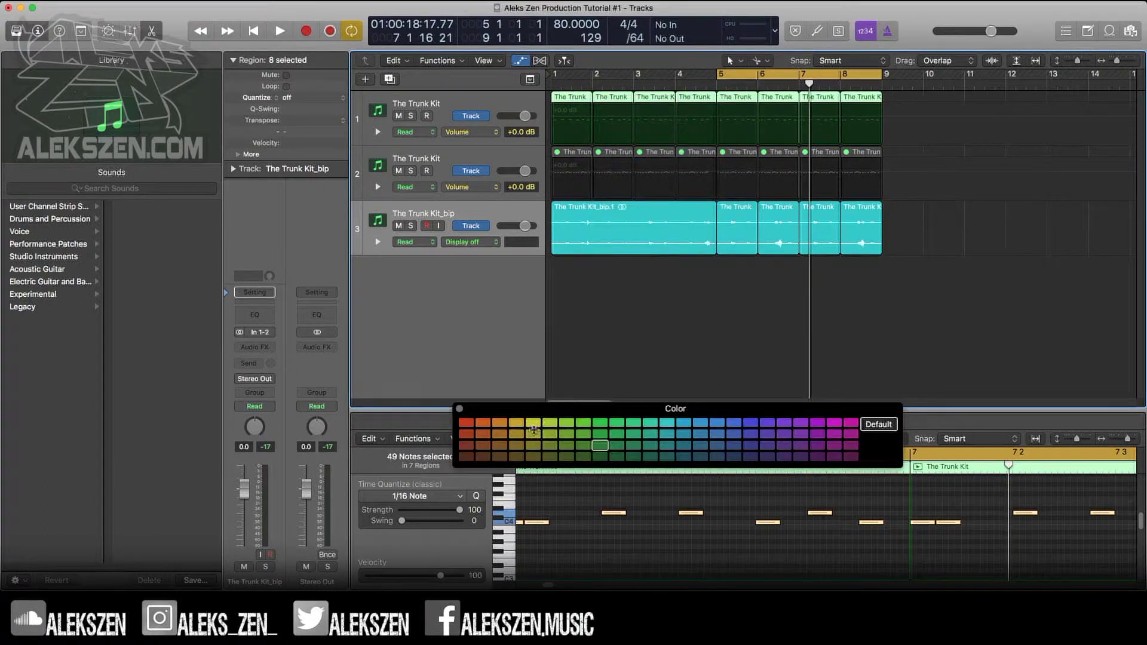
click(467, 457)
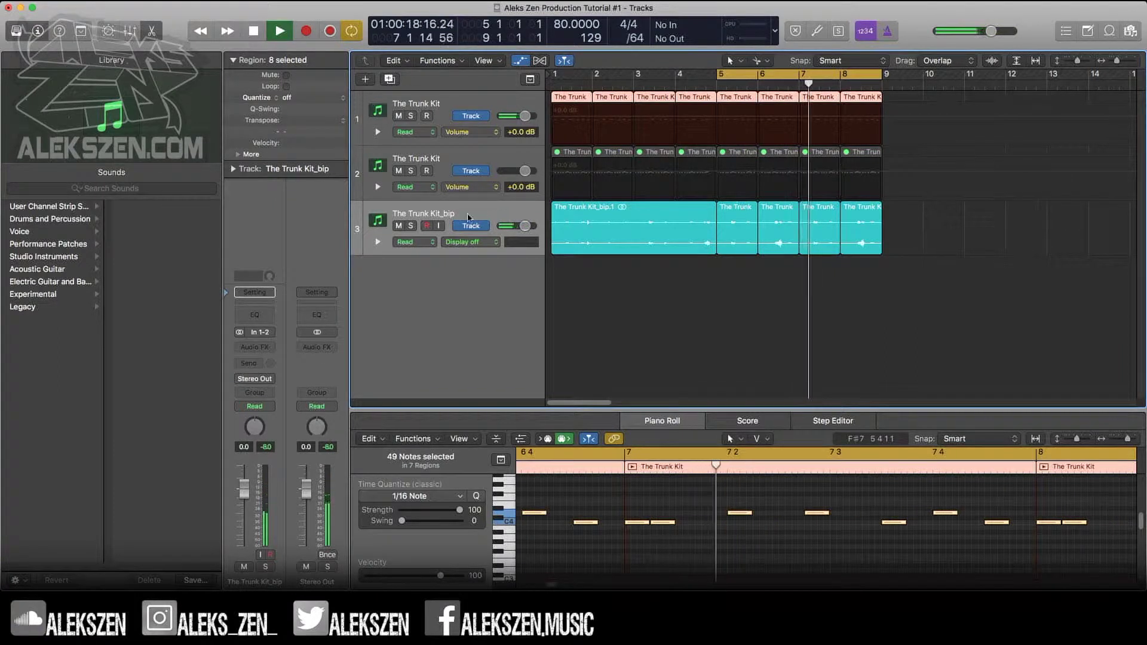
Solo the bounced hi-hat track and play a short cycle from late bar 6 to just past beat 2 of bar 7
key(space)
click(412, 226)
key(space)
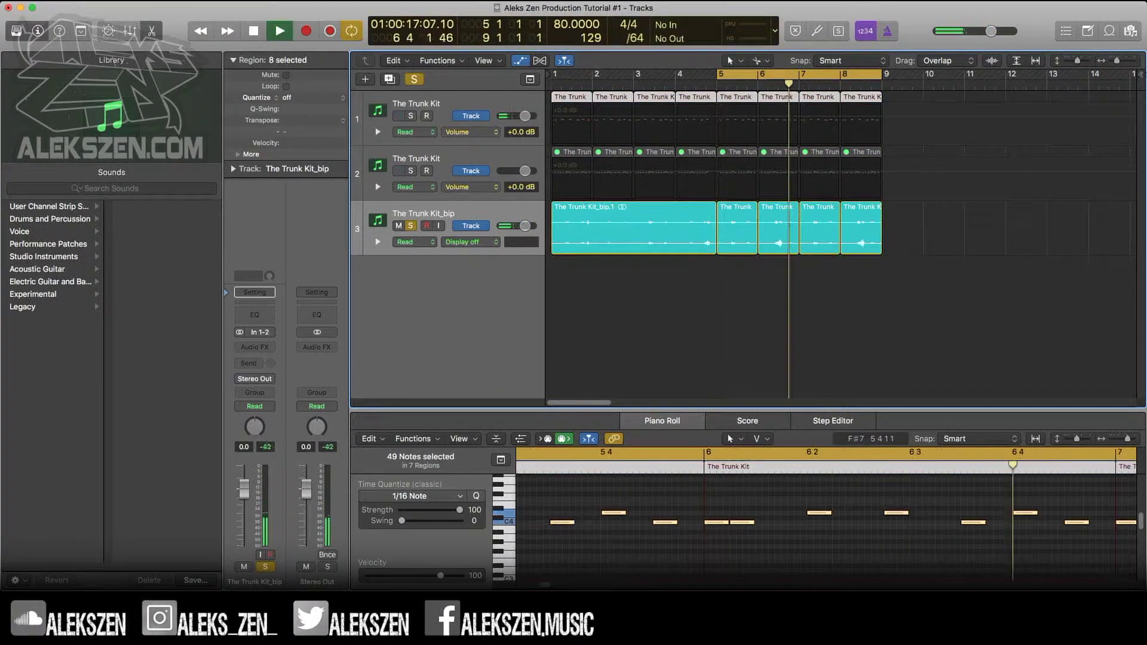
drag(1118, 61, 1131, 66)
key(space)
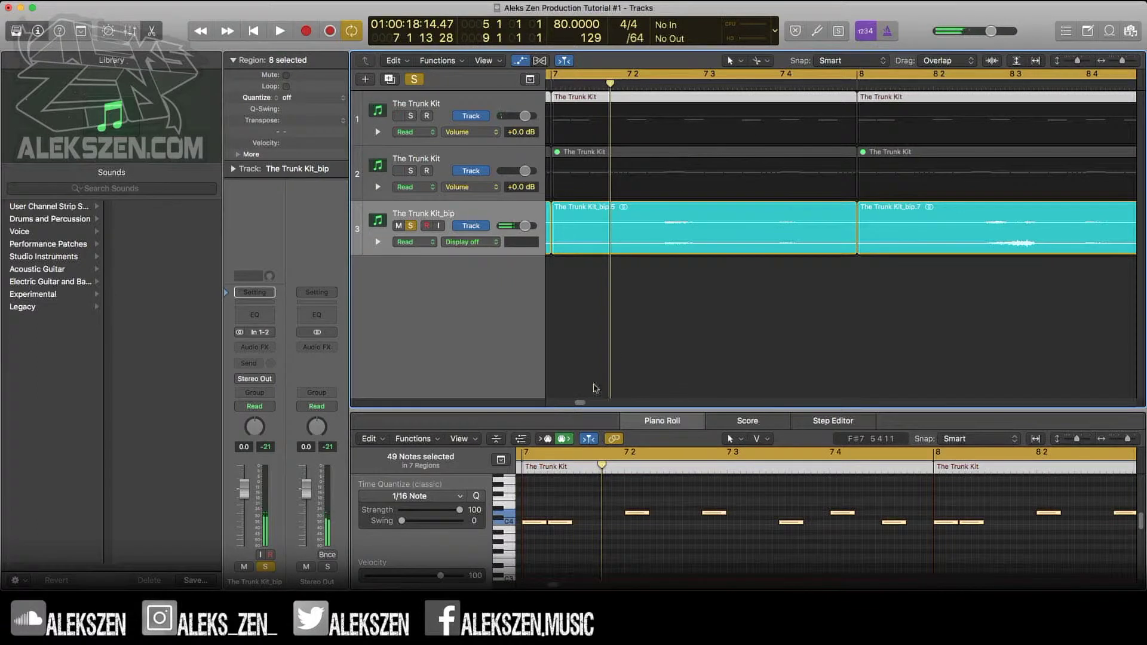
drag(579, 403, 576, 404)
click(648, 73)
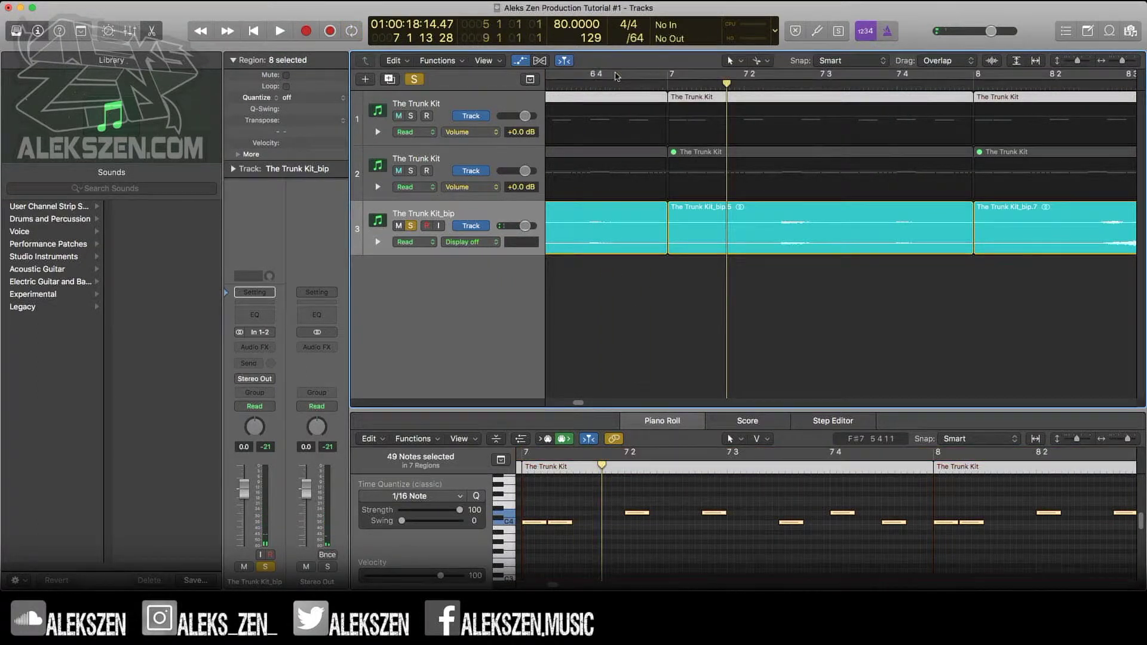
drag(616, 74, 789, 76)
key(space)
key(space)
Trim the bar 6 hi-hat audio region to end just before bar 7 and add a short fade-out, playing the result
mouse_move(673, 250)
mouse_down()
mouse_move(661, 253)
mouse_move(675, 252)
mouse_move(656, 237)
mouse_up()
key(space)
key(space)
key(space)
click(762, 60)
click(795, 216)
key(space)
key(space)
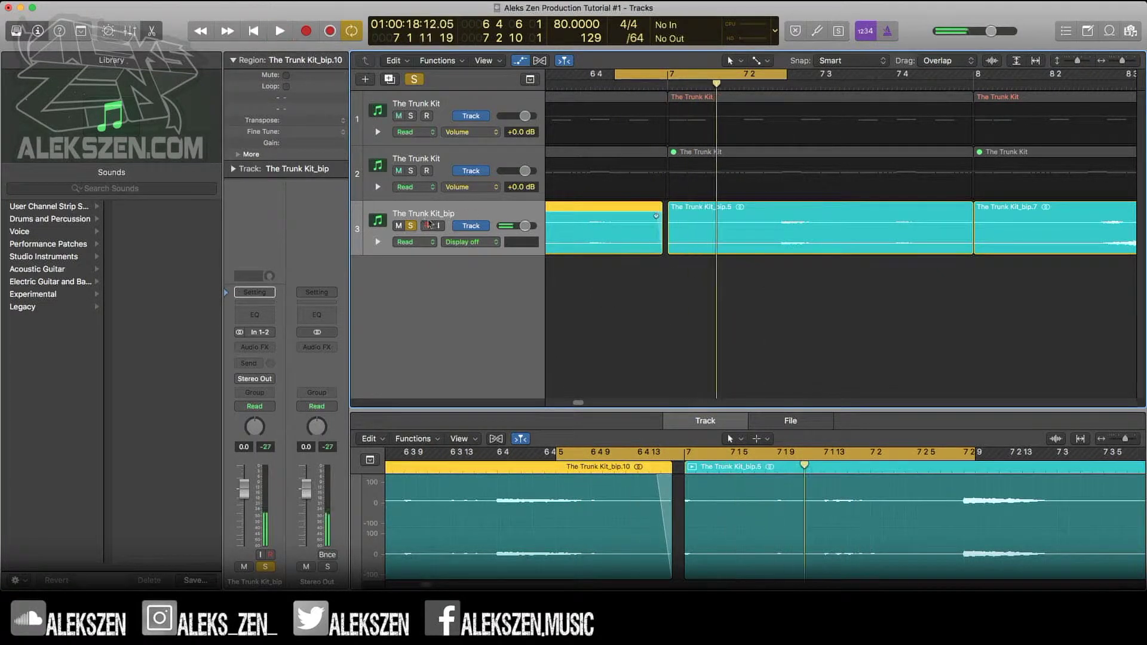
Unsolo the bounced hi-hat track and extend the bar 6 region's end back to bar 7, playing the transition
click(413, 226)
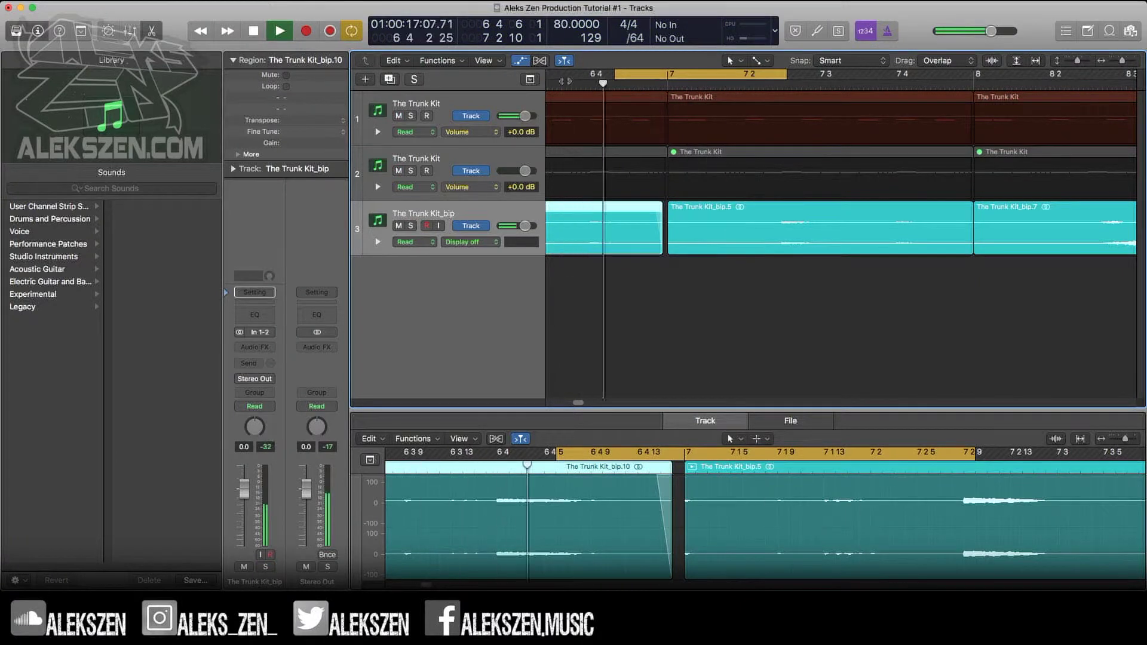
key(space)
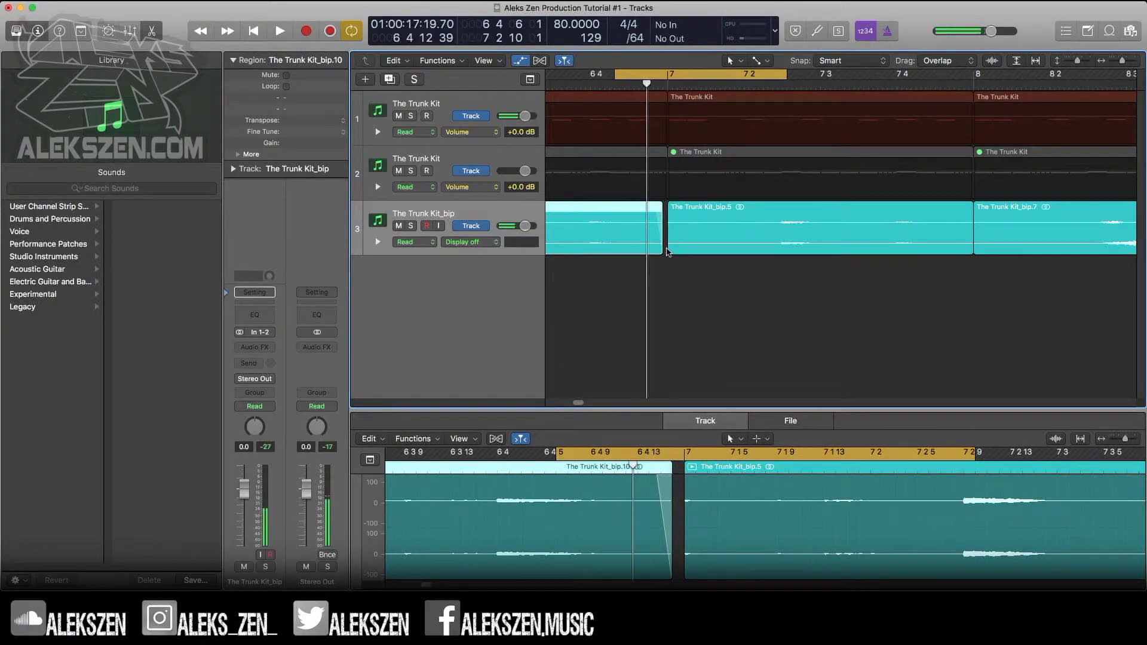
drag(661, 252, 665, 255)
key(space)
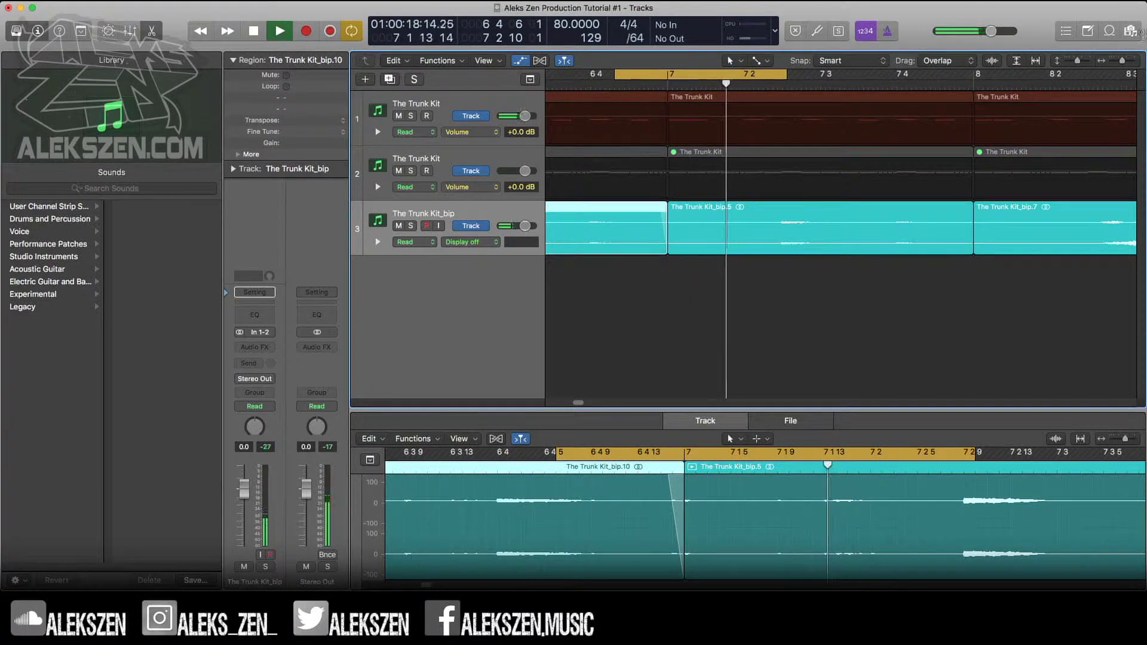
Set the cycle to run from bar 6 to past the start of bar 9 and play the beat
key(super+Left)
key(super+Left)
key(super+Left)
key(super+Left)
key(space)
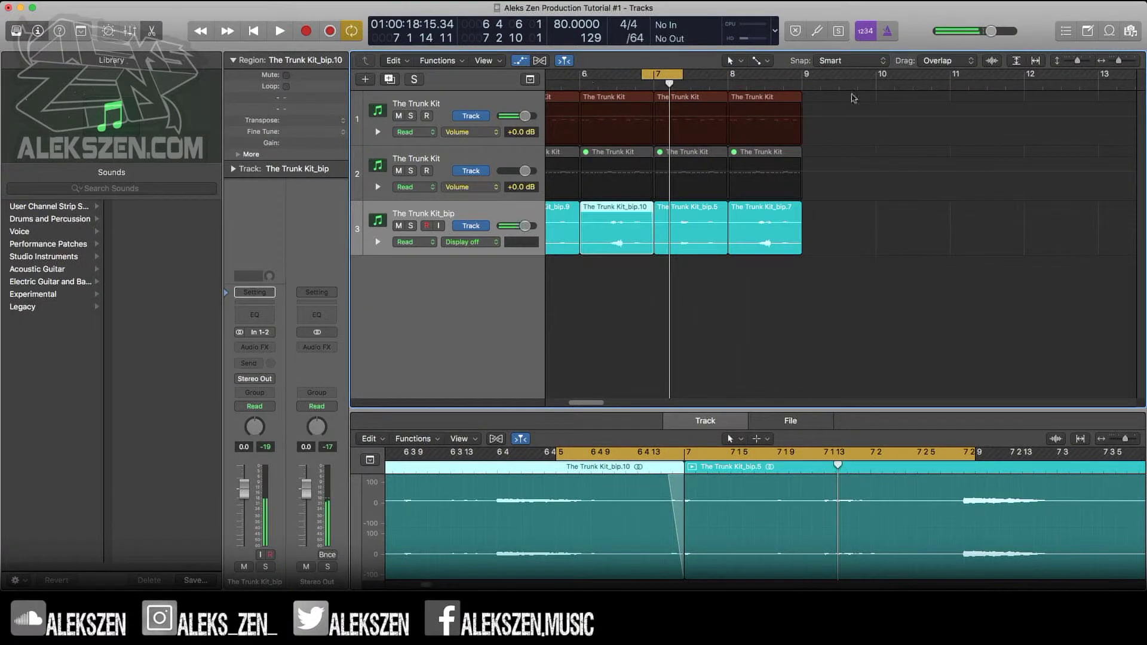
drag(853, 74, 580, 74)
key(space)
drag(583, 403, 577, 404)
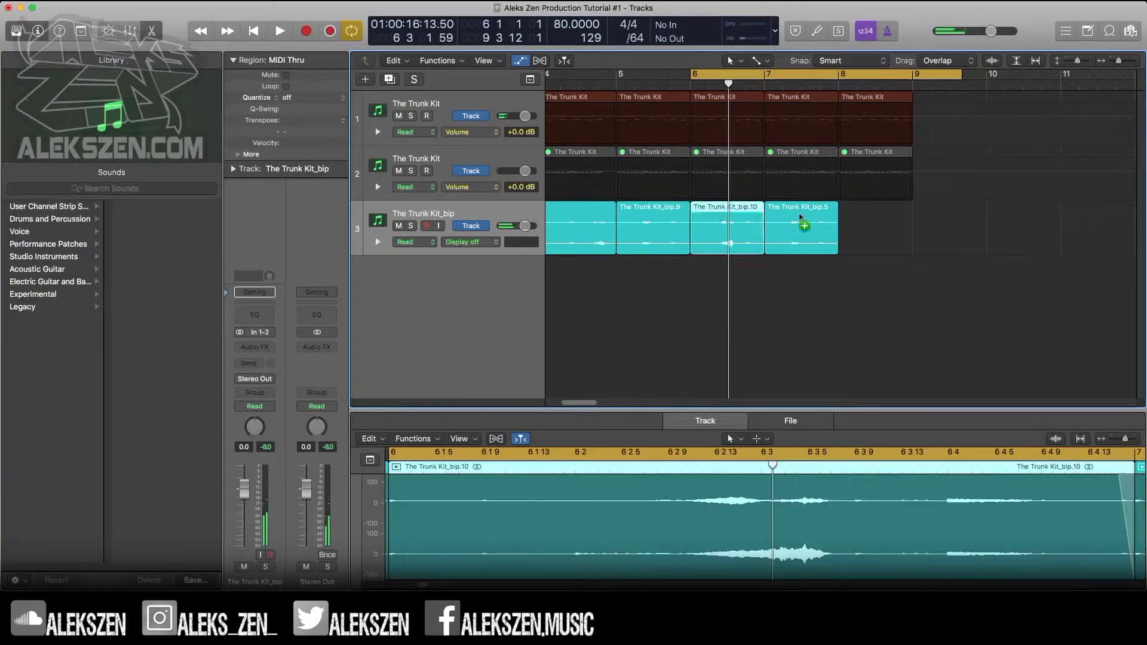
Copy the bar 7 hi-hat audio region to bar 8
drag(801, 217, 875, 226)
key(space)
drag(1118, 60, 1072, 60)
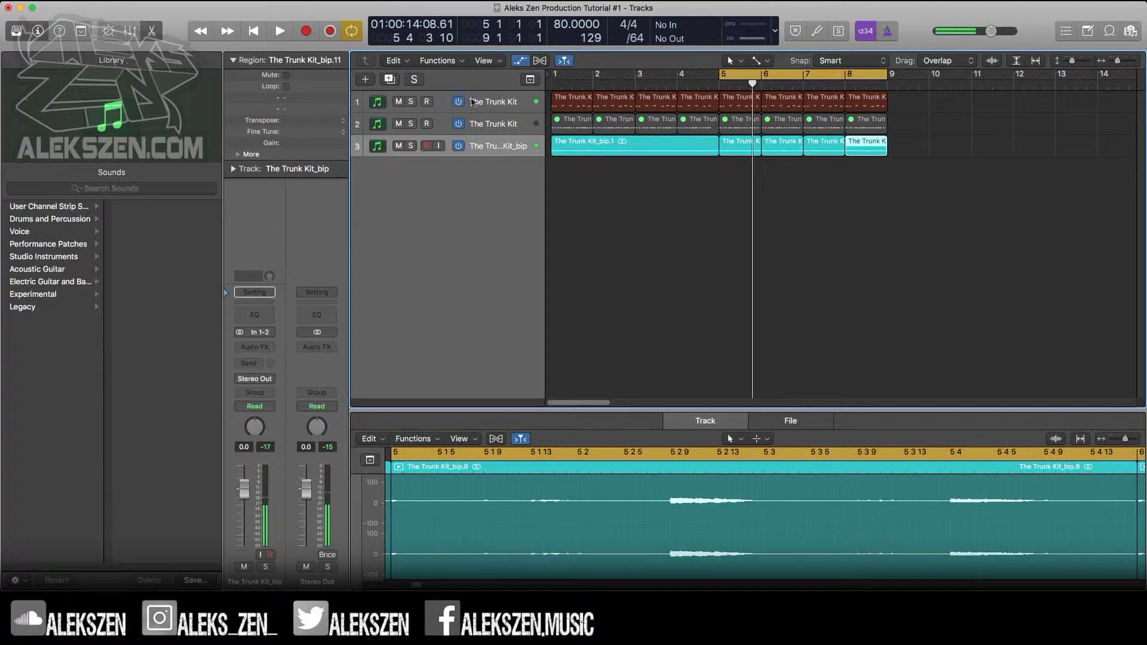
Duplicate the first Battery 4 drum track as an empty instrument track and play the beat from bar 5
click(472, 102)
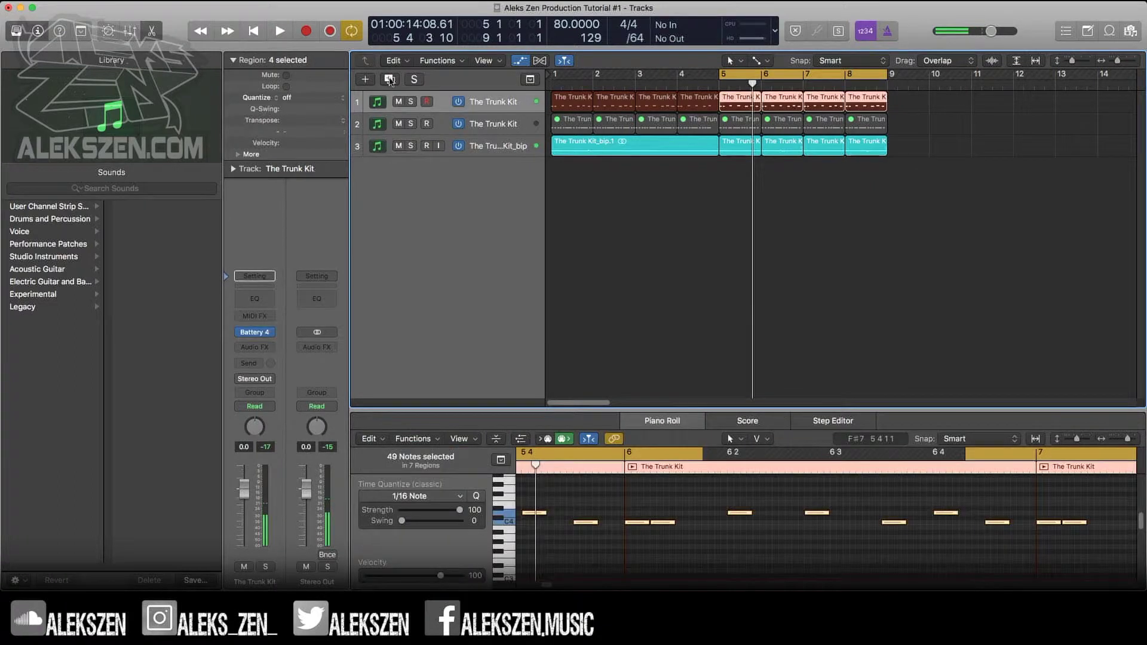
click(389, 84)
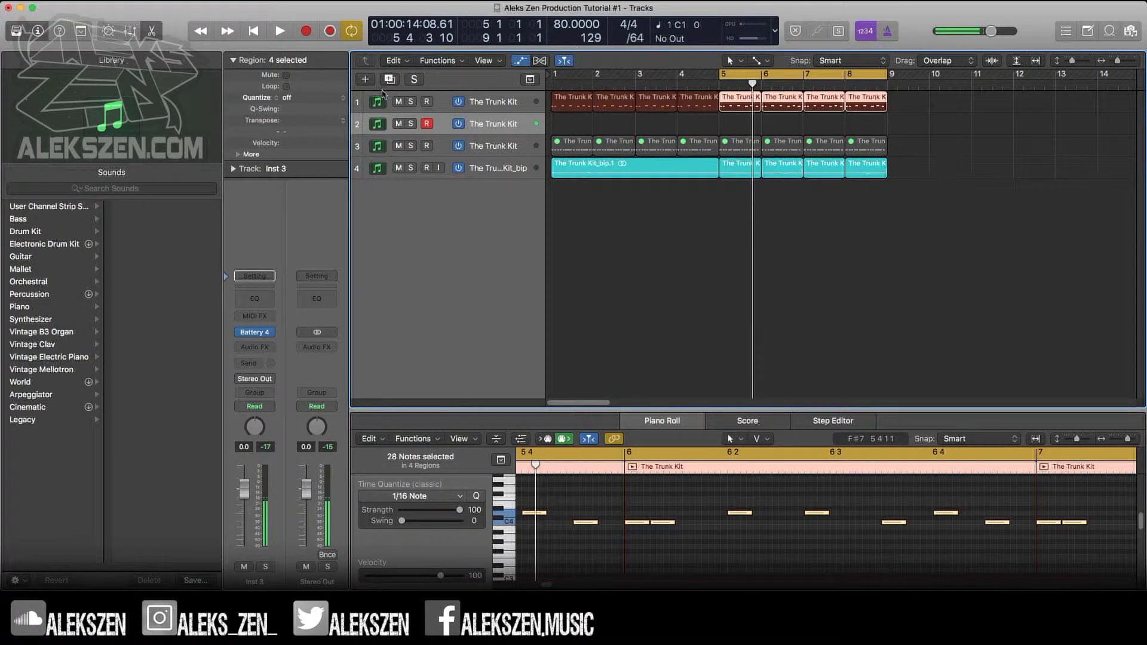
key(space)
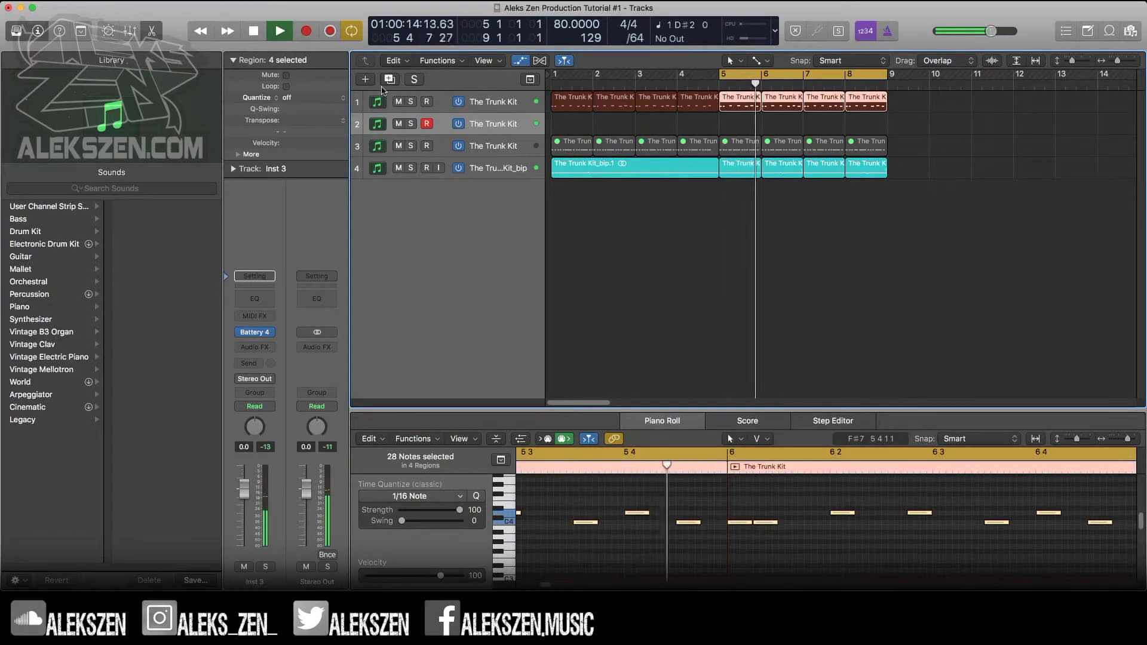
key(space)
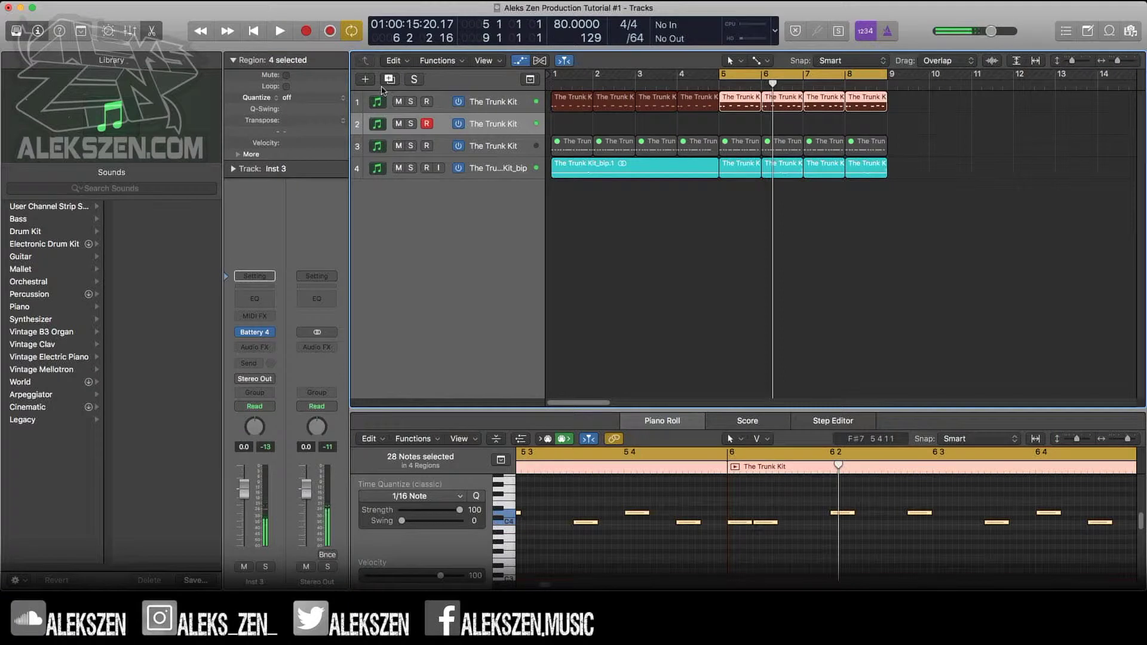
Record two percussion hits in bar 5 on the new instrument track, quantize them to 1/16 notes and play the result
click(322, 30)
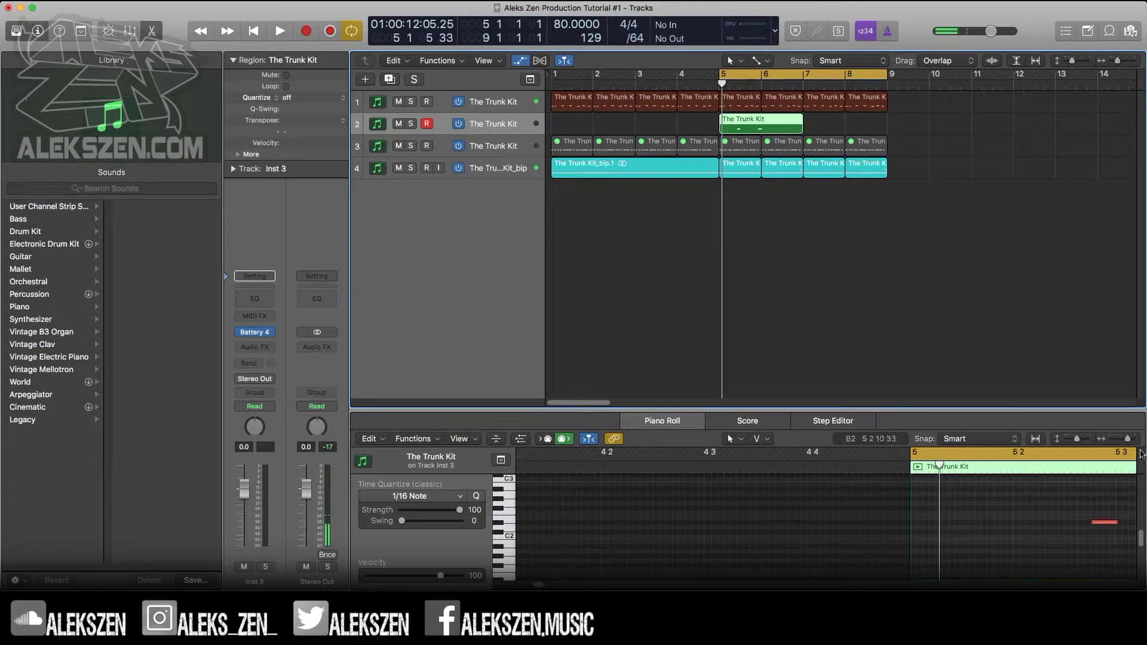
drag(1128, 441, 1121, 443)
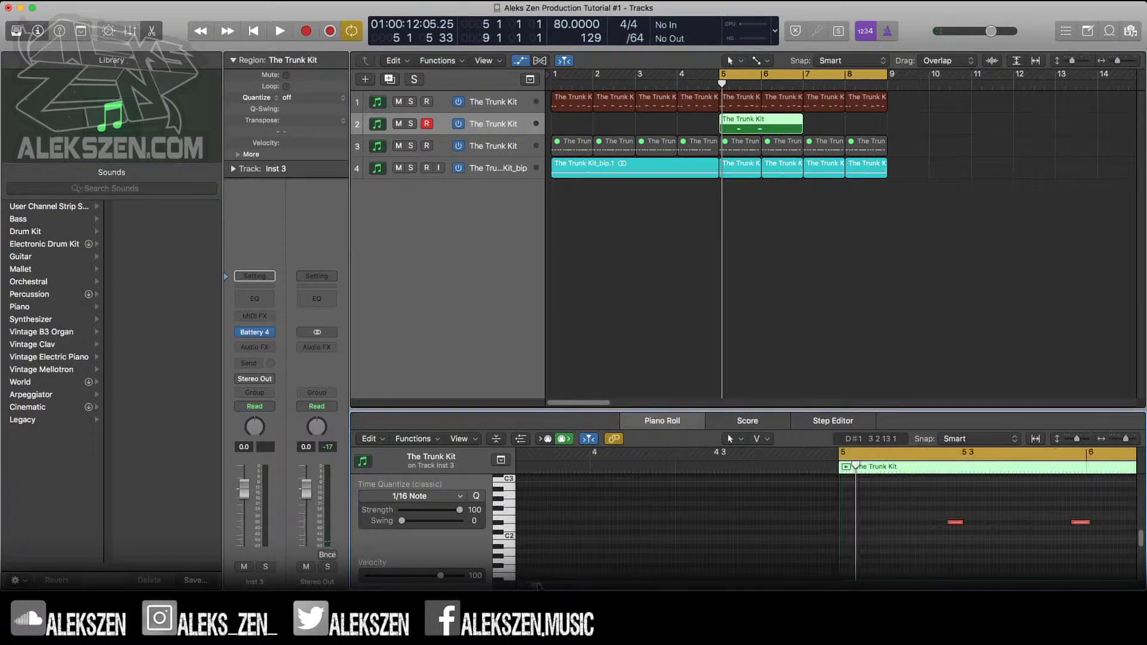
scroll(904, 514, right, 5)
drag(913, 521, 779, 528)
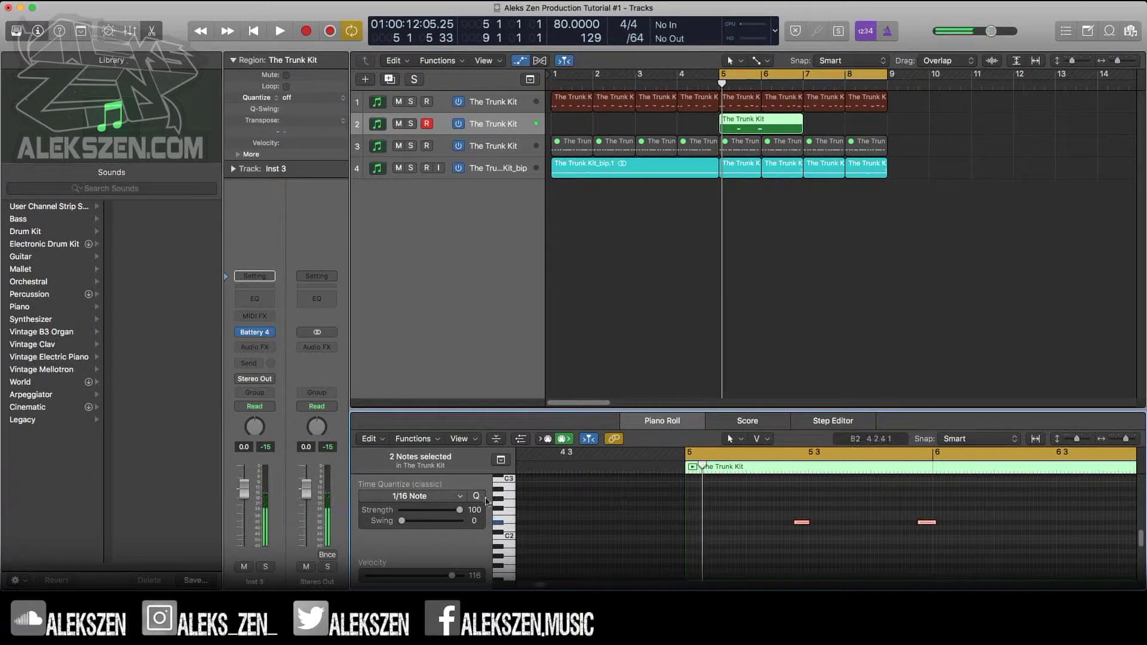
key(space)
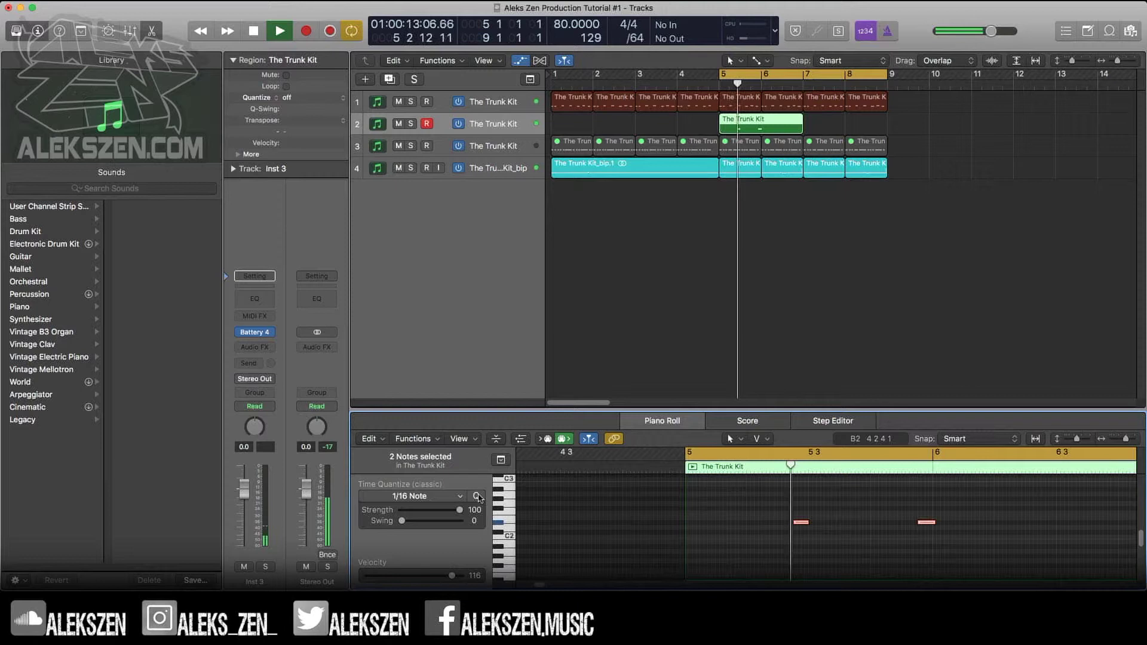
key(space)
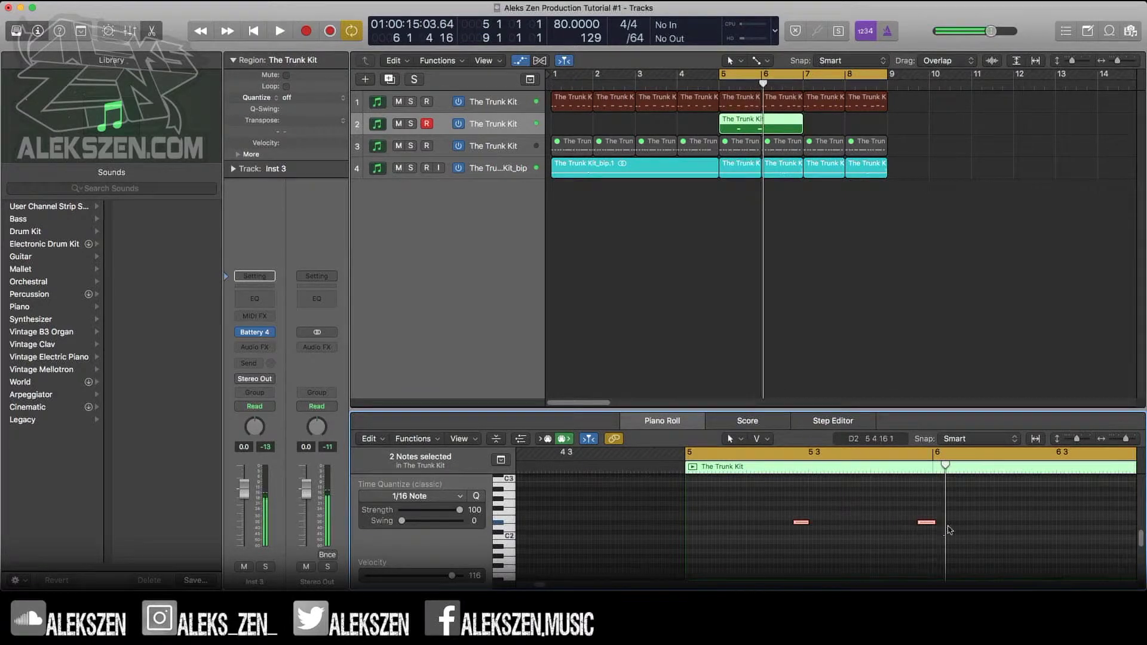
Check the two recorded hits and repeat them as one-bar regions across bars 5 to 8
drag(932, 524, 925, 524)
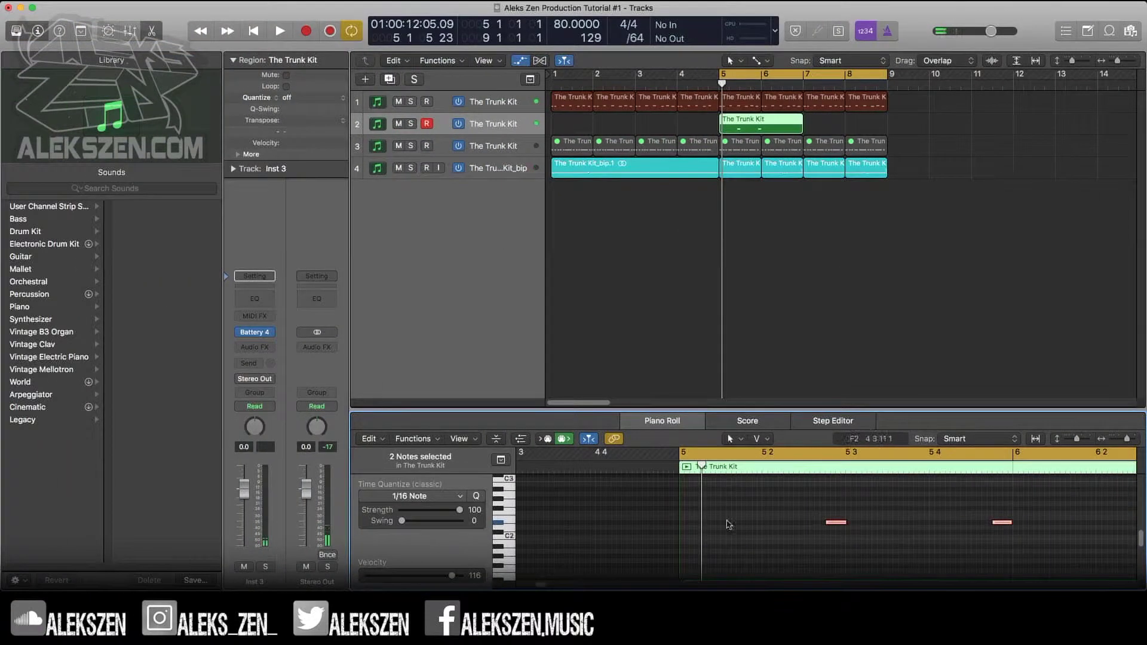
click(844, 523)
click(829, 523)
click(1029, 497)
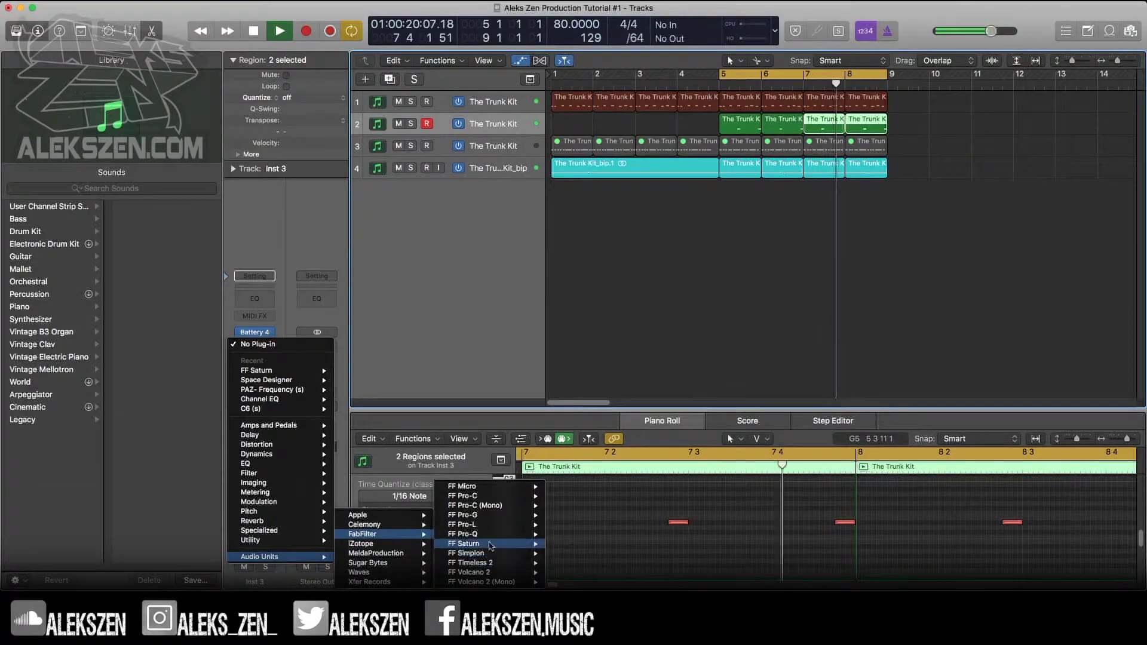
Insert FF Saturn on the new percussion track and load the FX preset Glitch Beat 02 bM
mouse_move(490, 545)
click(562, 543)
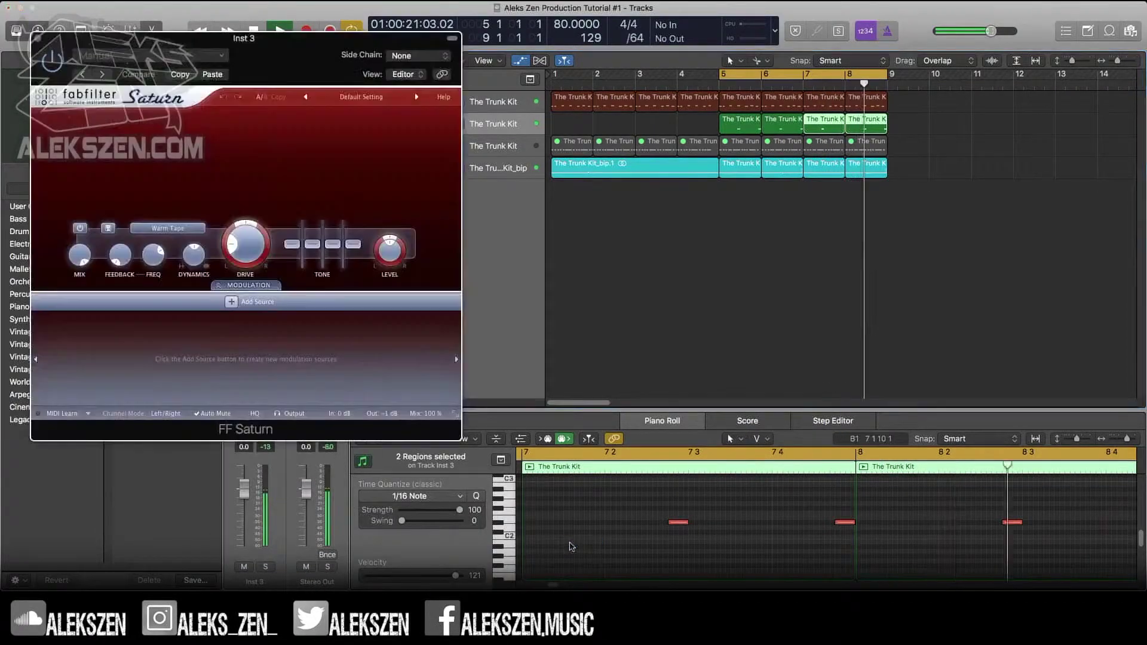
click(368, 97)
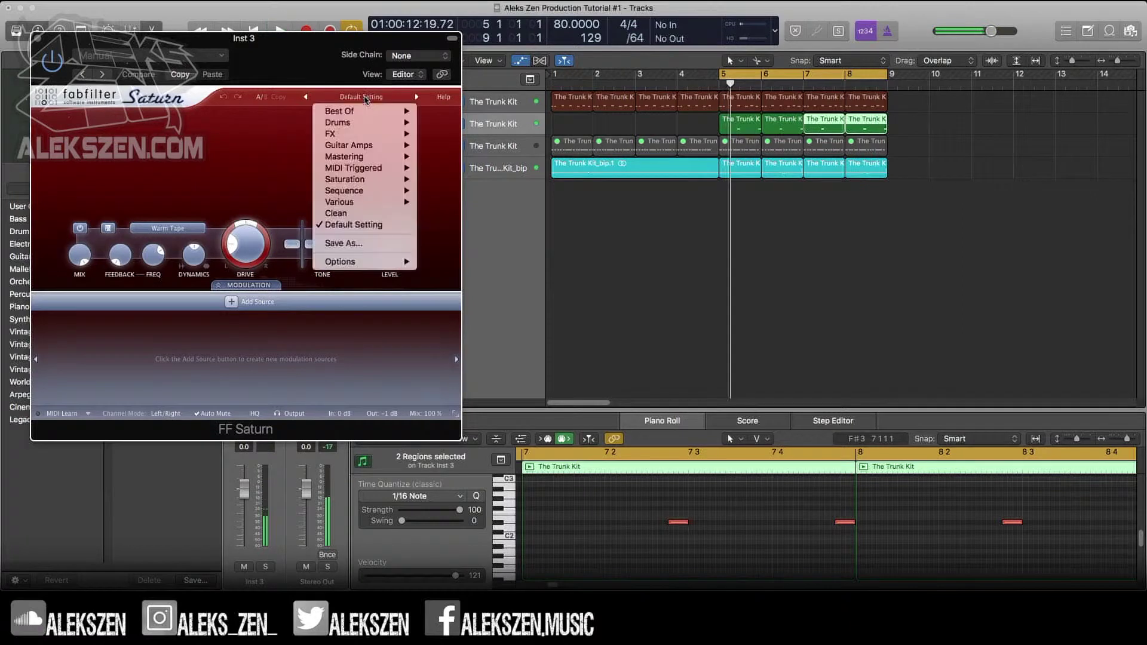
mouse_move(352, 136)
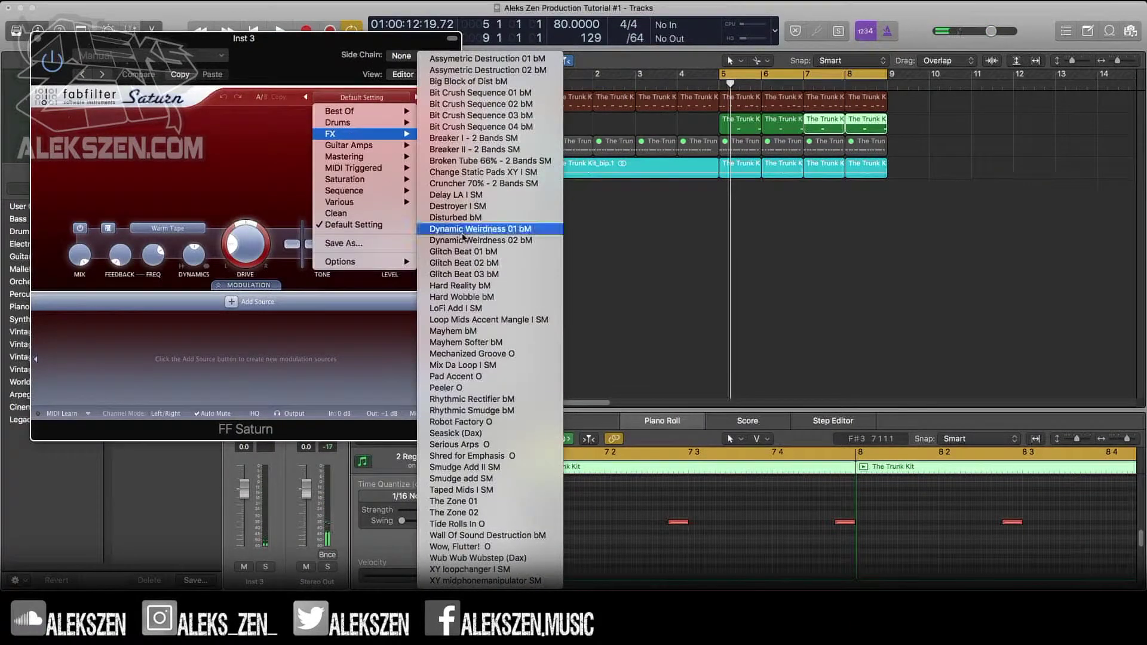
click(473, 263)
Audition the percussion through the Saturn preset and switch to the following preset
key(space)
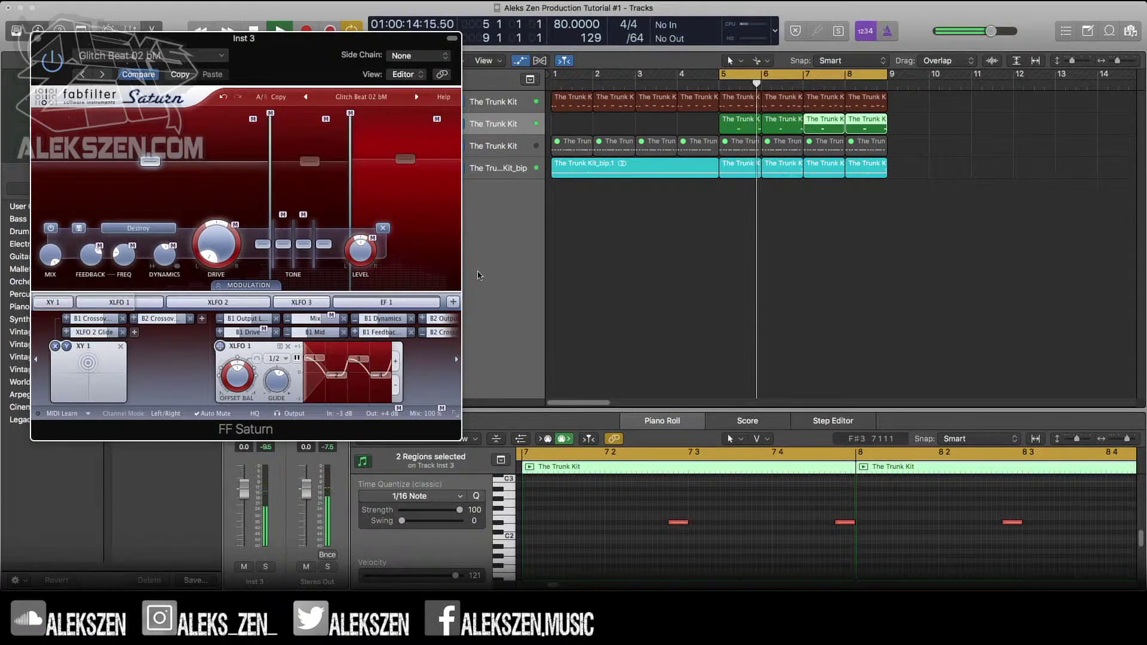
key(space)
key(space)
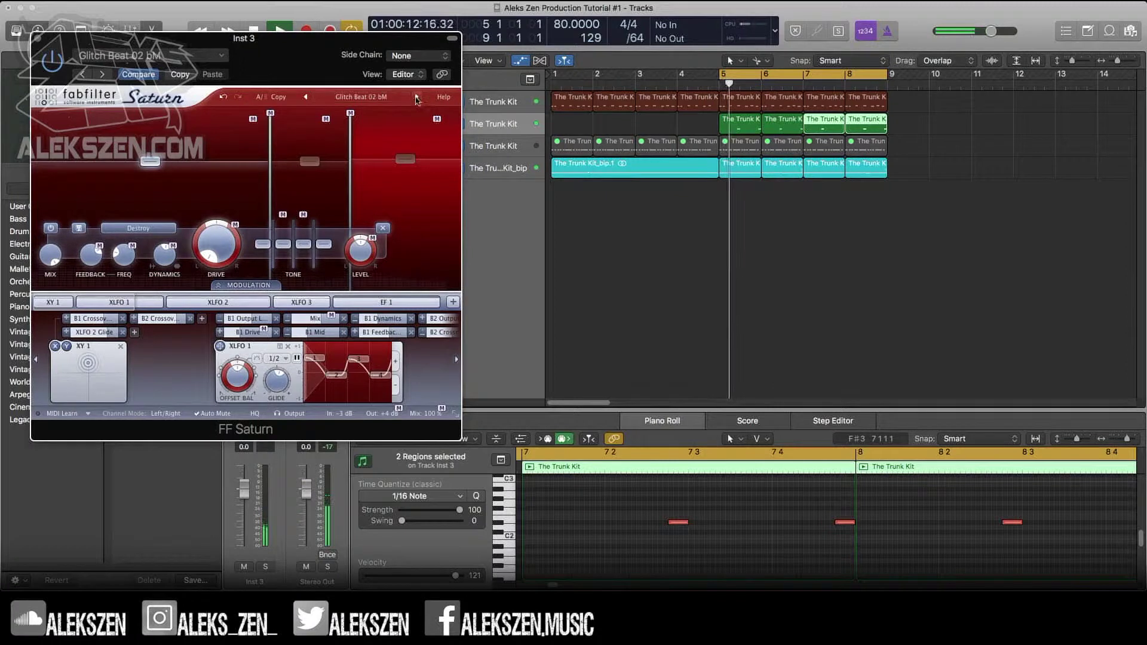
click(416, 98)
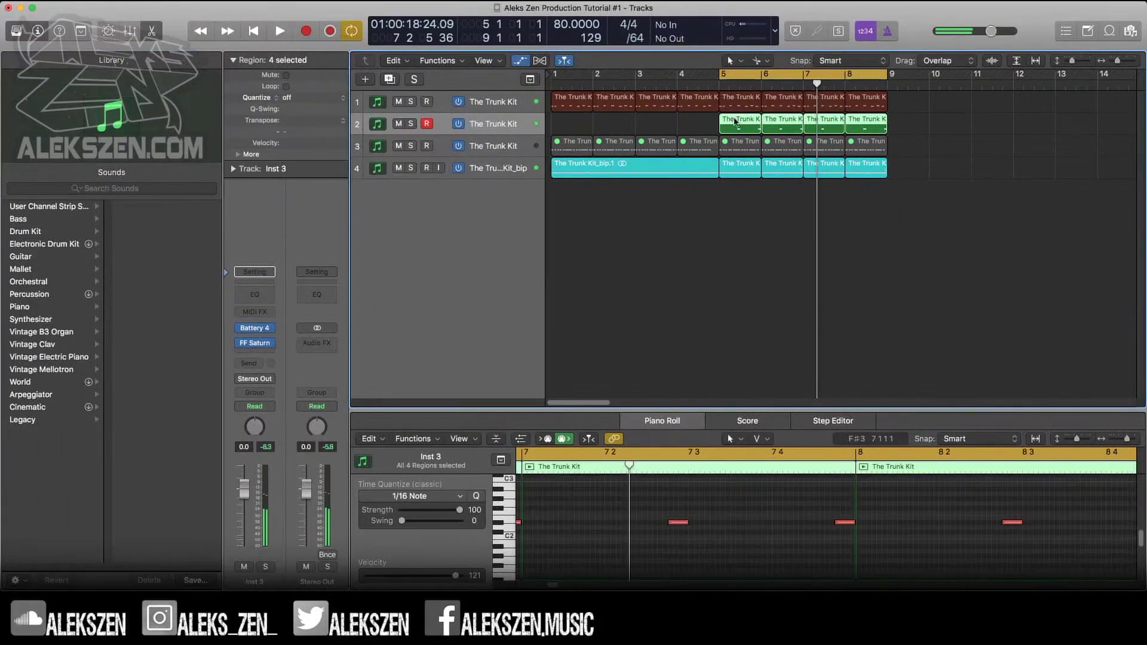
Bounce the four percussion regions in place with the source muted and normalization set to Overload Protection Only
right_click(737, 121)
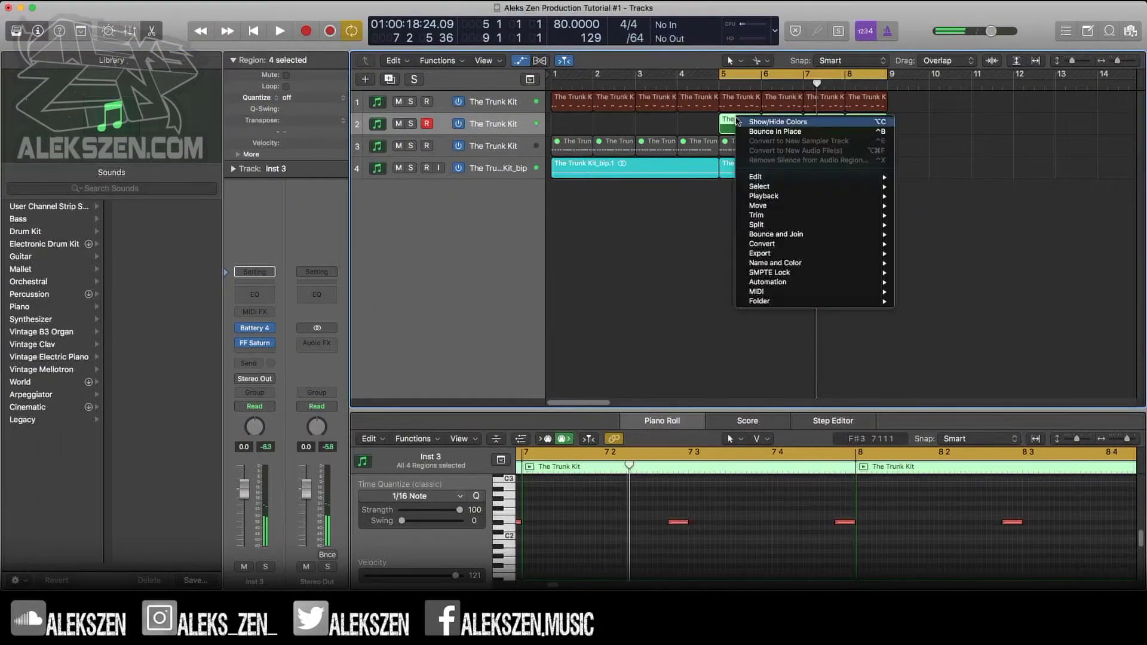
click(769, 131)
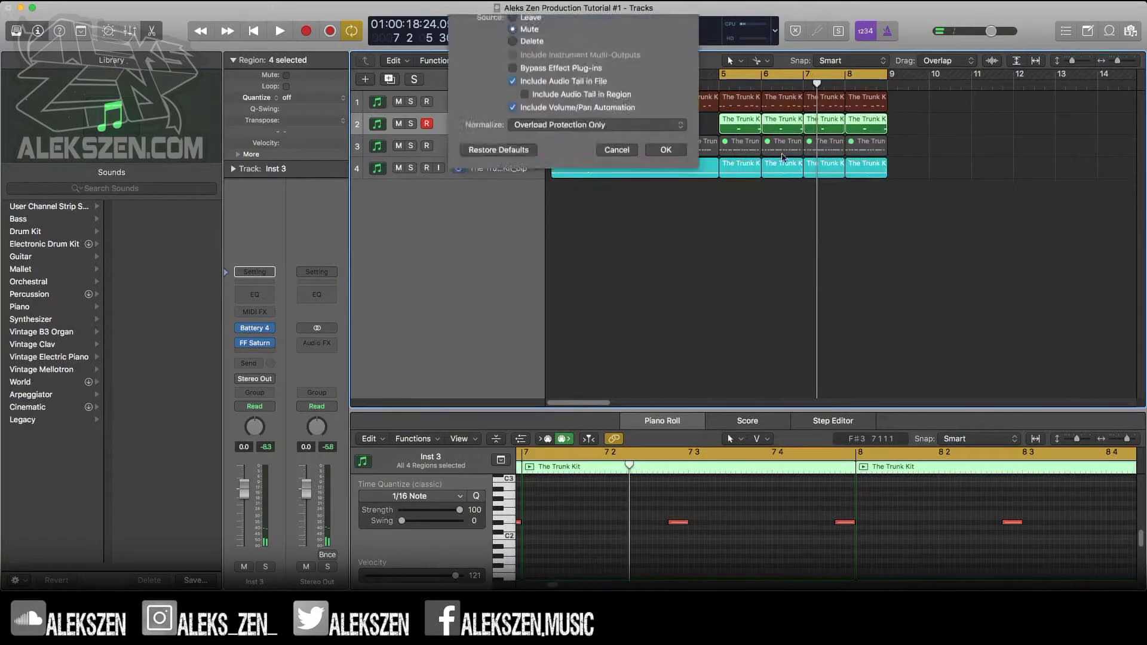
key(Return)
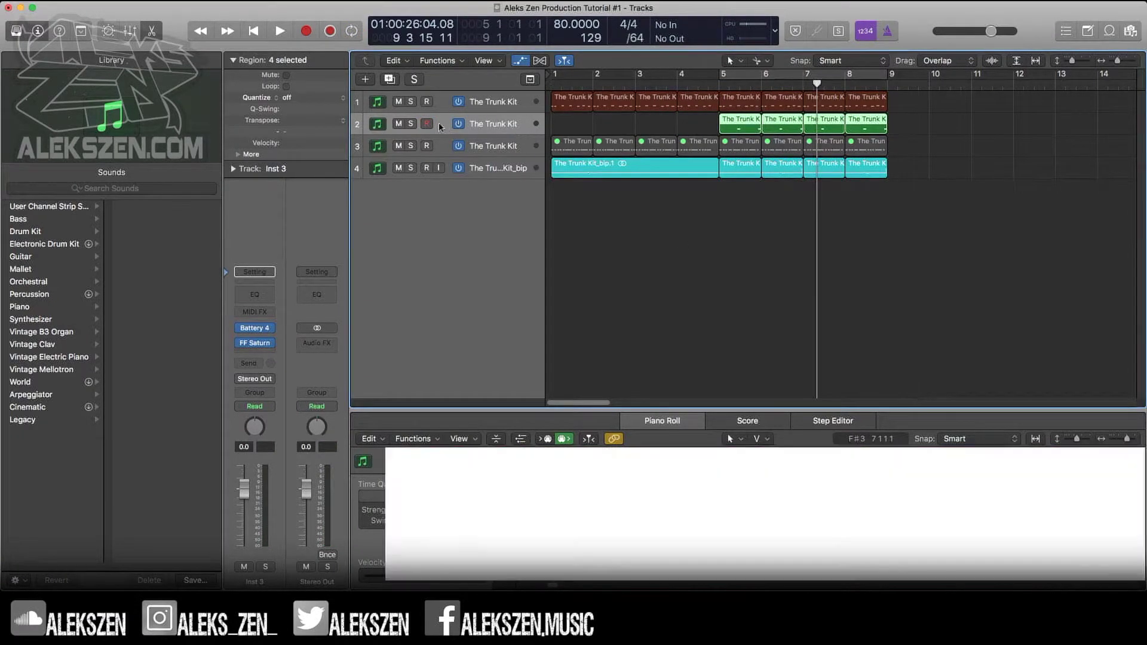
Mute the source percussion track and play the beat, briefly soloing the bounced percussion track
click(398, 124)
key(space)
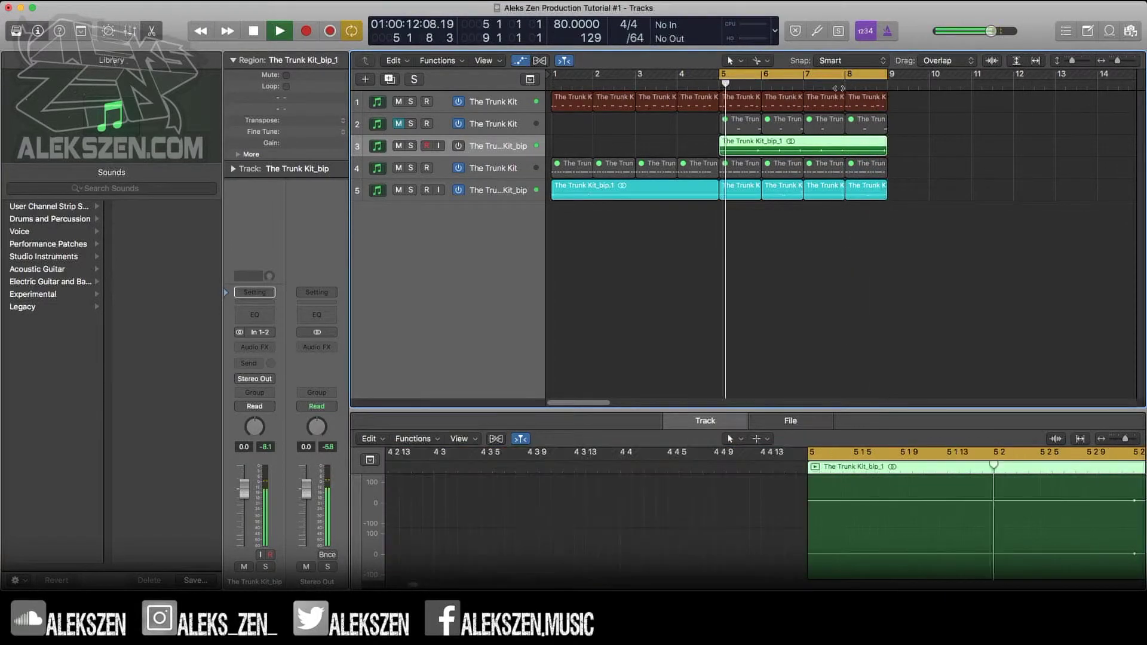
click(411, 146)
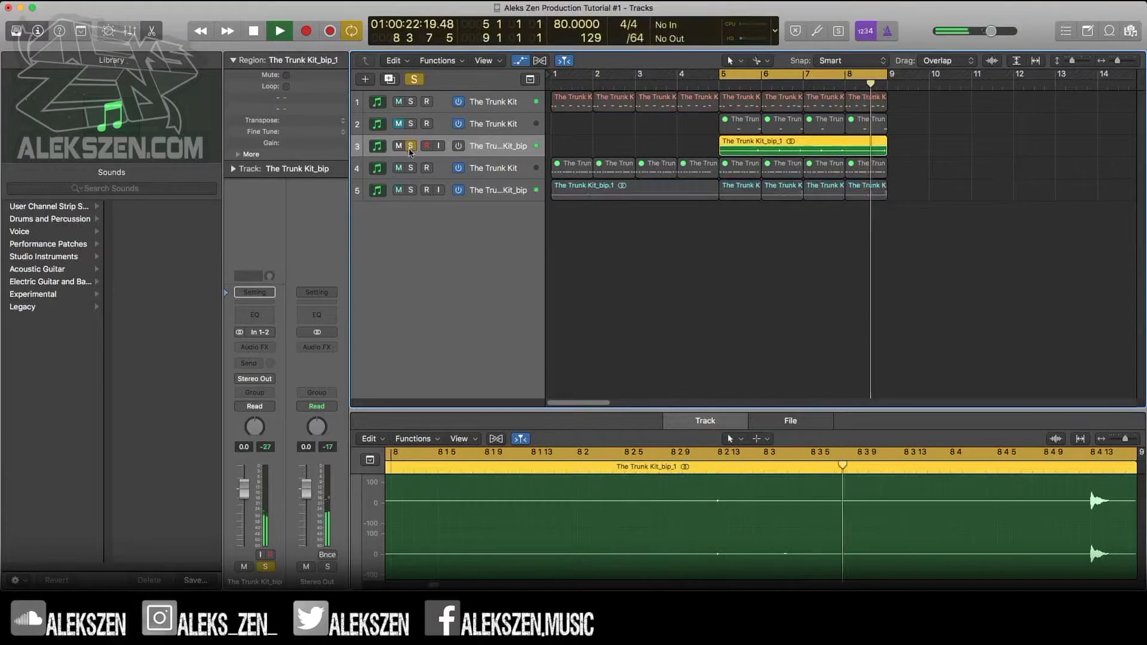
click(411, 147)
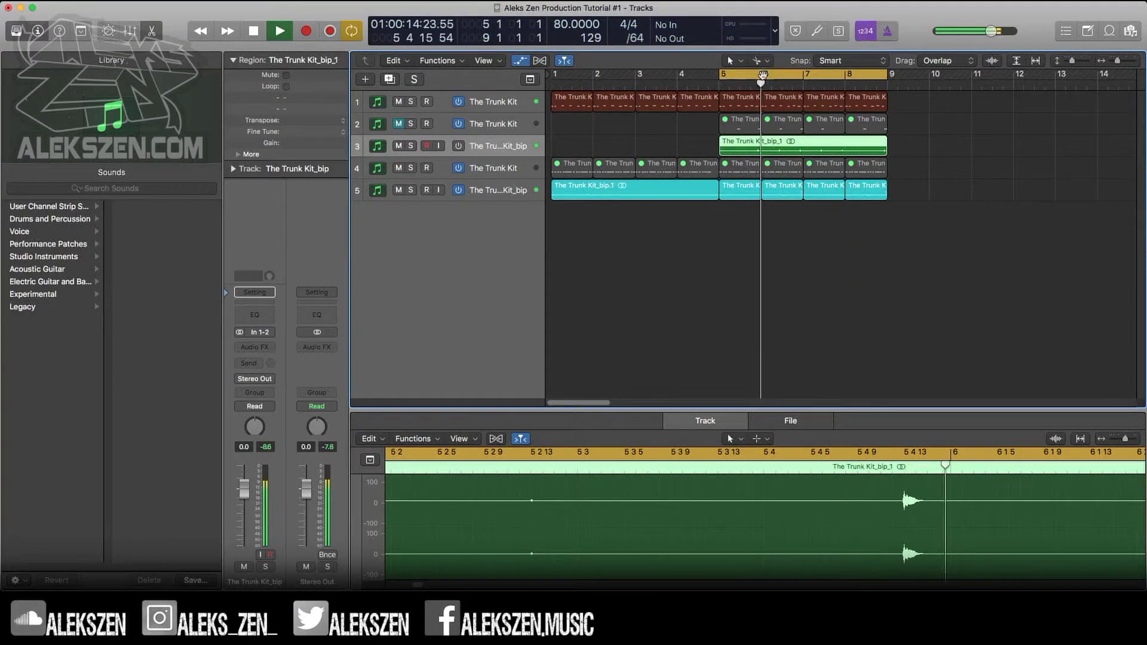
Split the bounced percussion at bar 8, delete the bars 5 to 7 part, move the remaining piece to bar 5 and play it
click(846, 150)
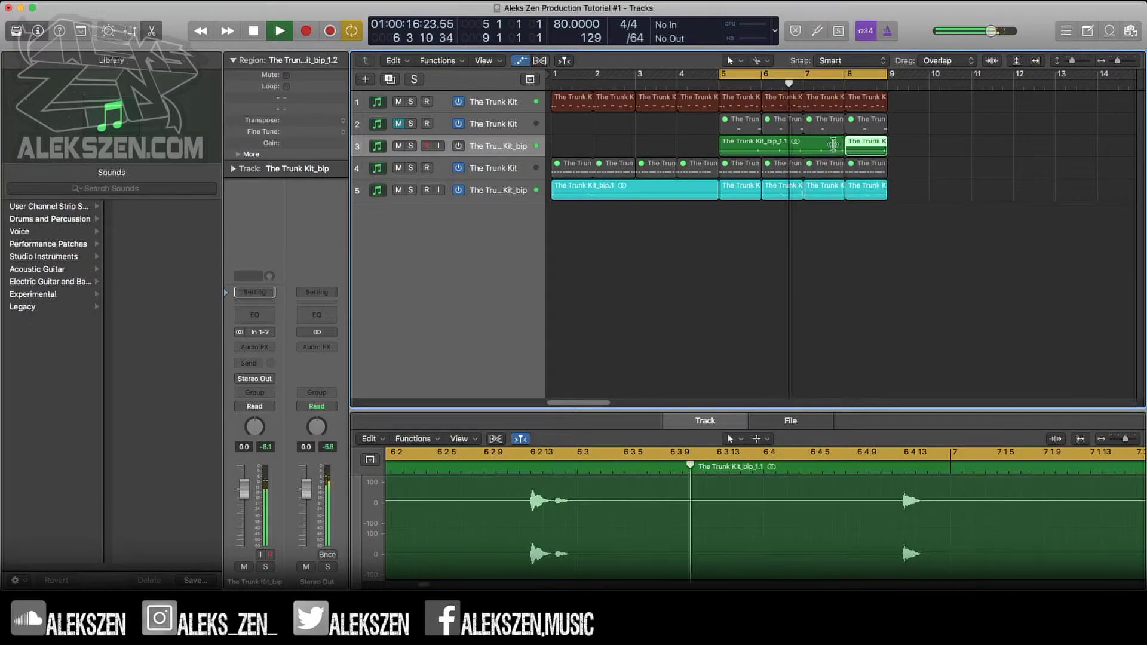
key(Delete)
drag(870, 149, 740, 152)
key(space)
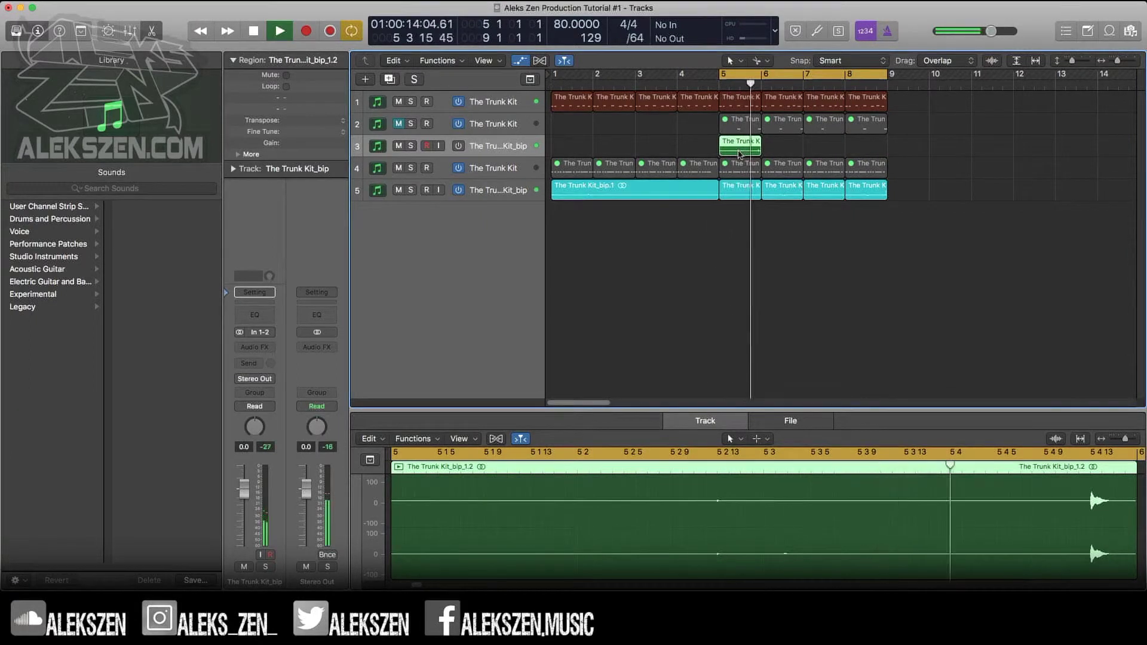
key(space)
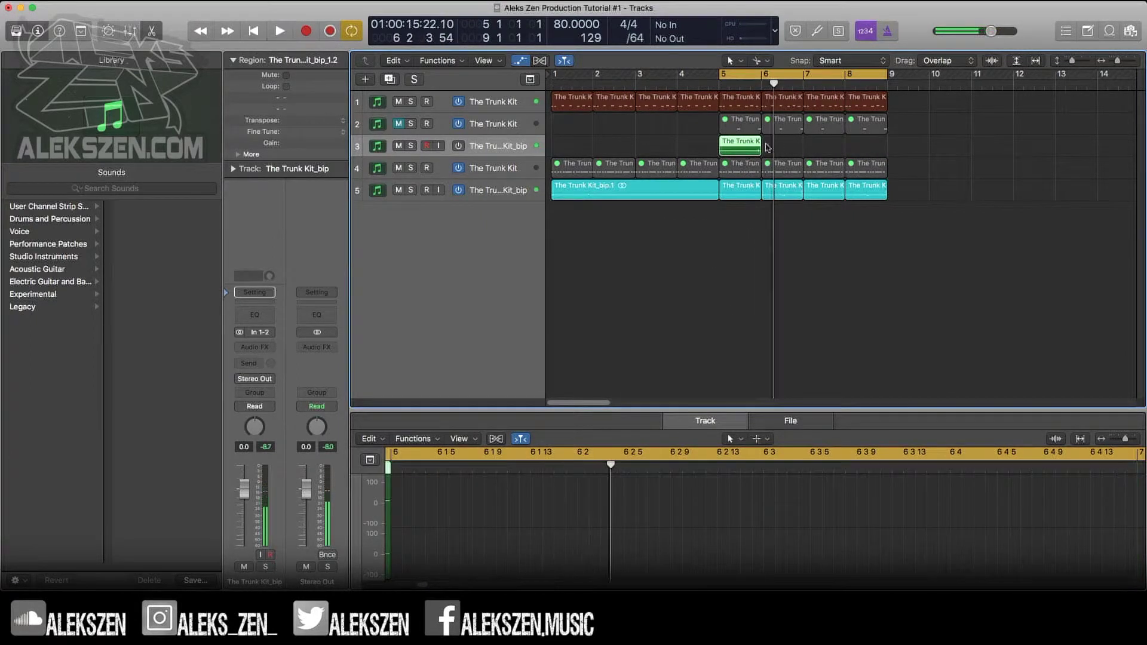
key(space)
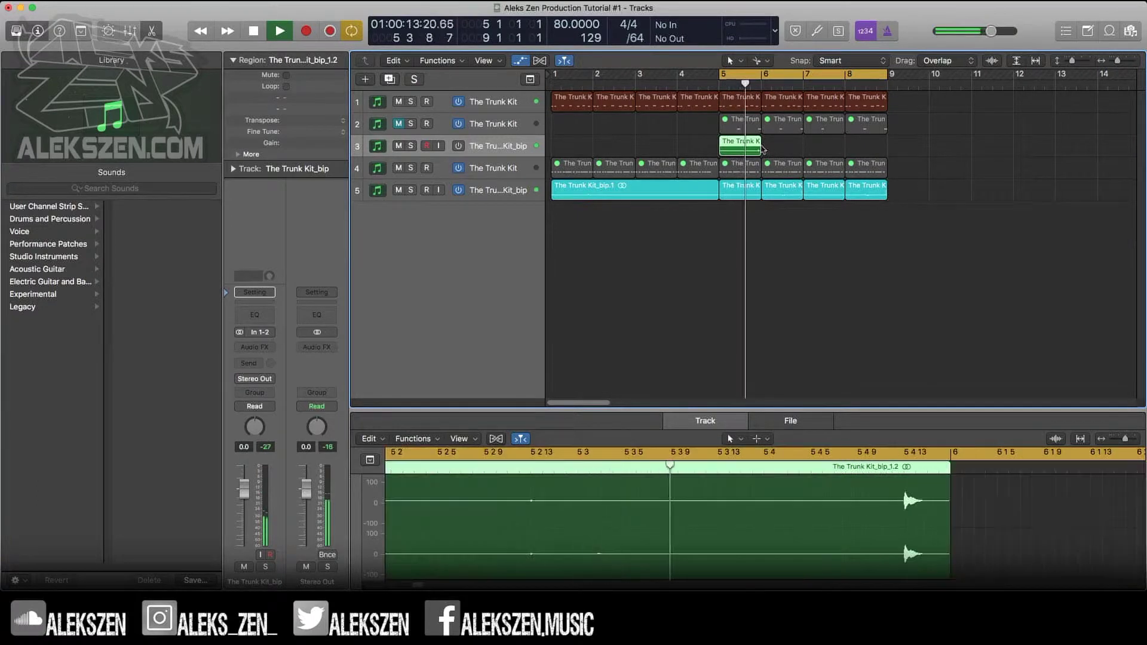
key(space)
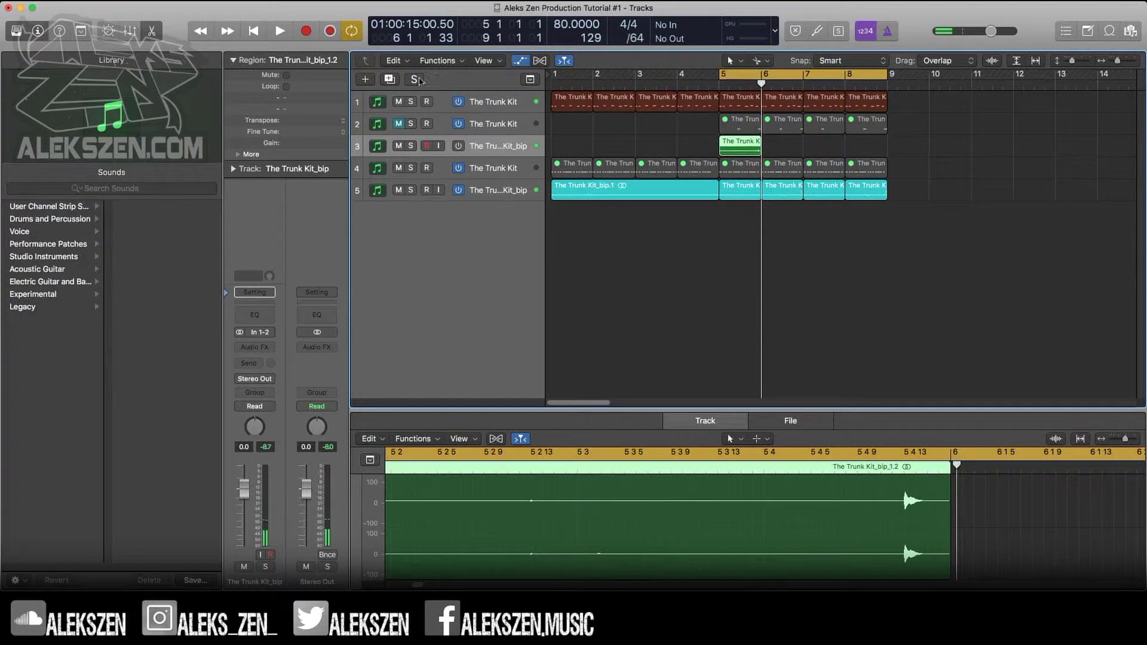
Duplicate the bounced percussion track as an empty audio track and set the grid division to /32
click(392, 80)
click(774, 148)
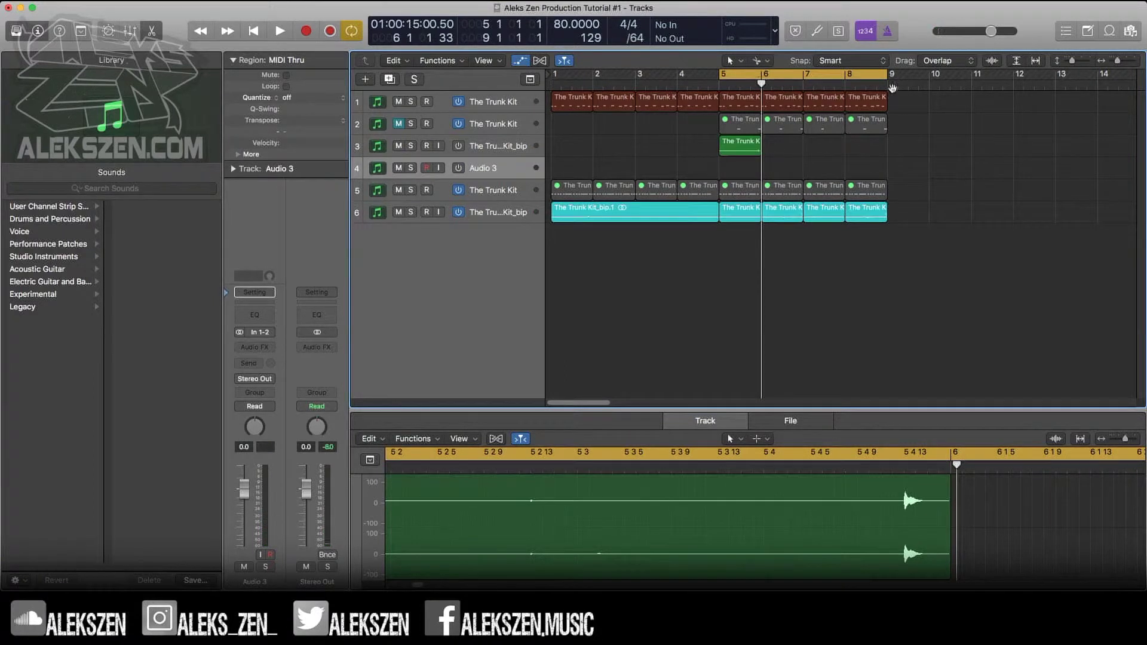
drag(1117, 61, 1122, 62)
click(636, 37)
click(636, 27)
Split the bar 5 percussion audio at 5 4 6 1 and move the end piece onto the new audio track
drag(700, 86, 739, 82)
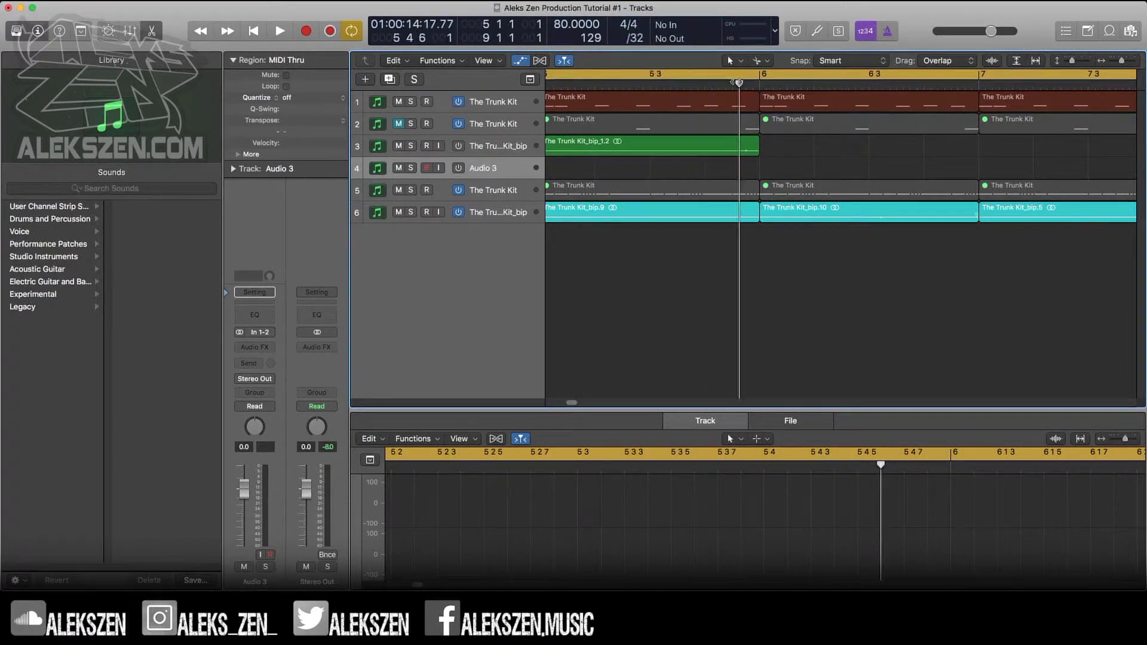
click(740, 147)
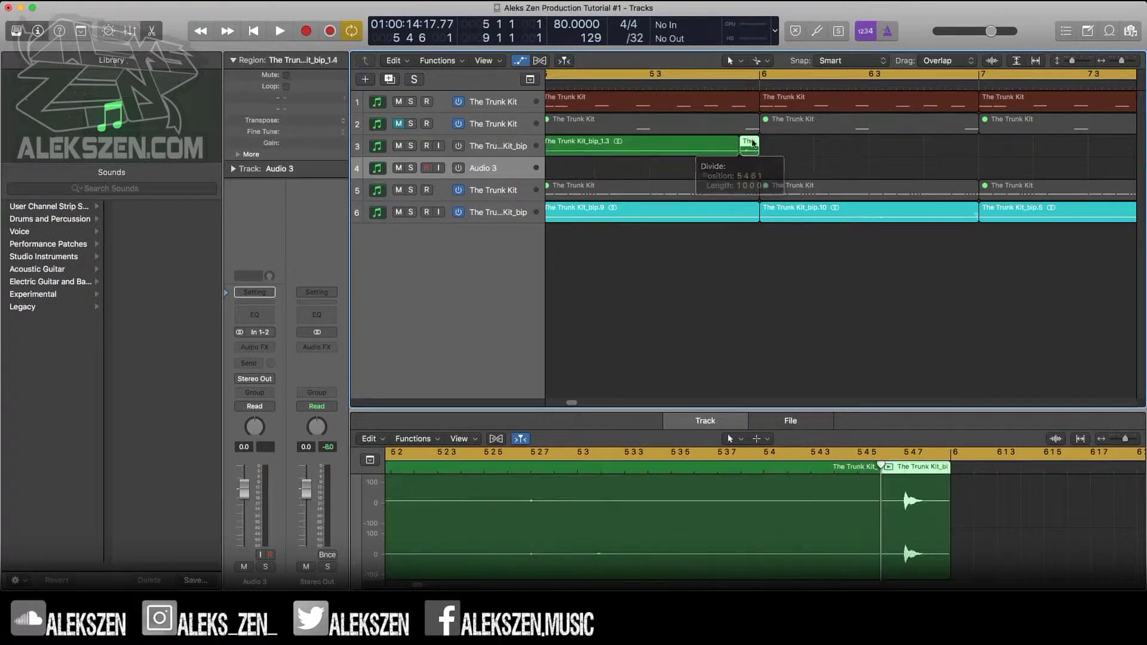
drag(748, 147, 748, 168)
Play the beat and insert a stereo Space Designer reverb on the Audio 3 track
key(space)
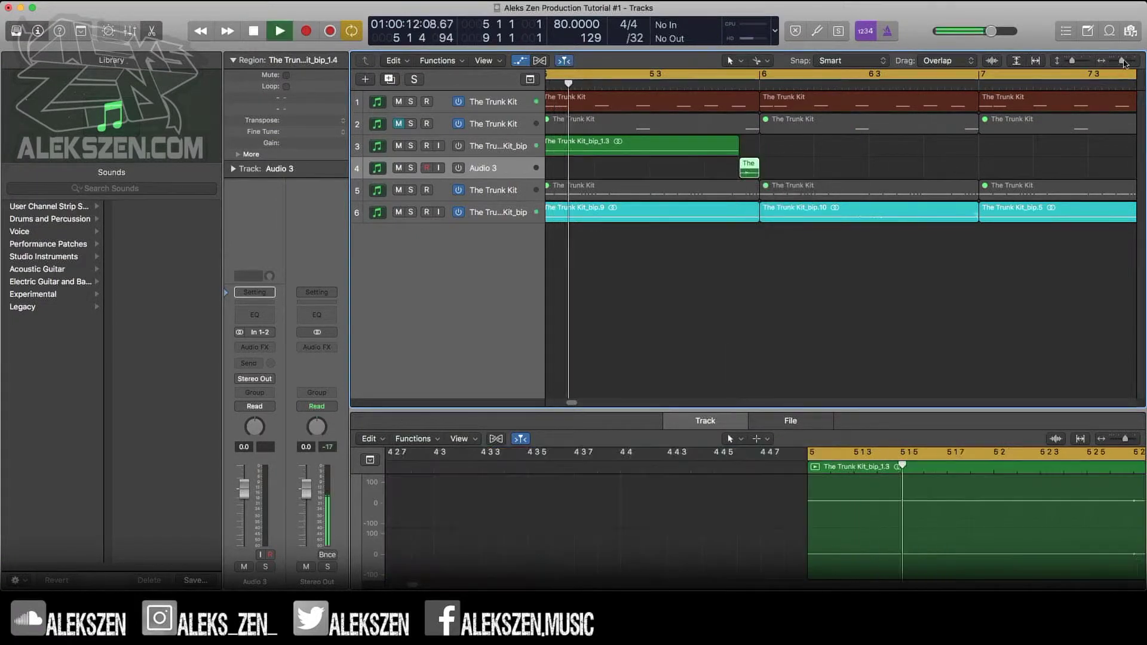
drag(1121, 60, 1119, 61)
click(259, 348)
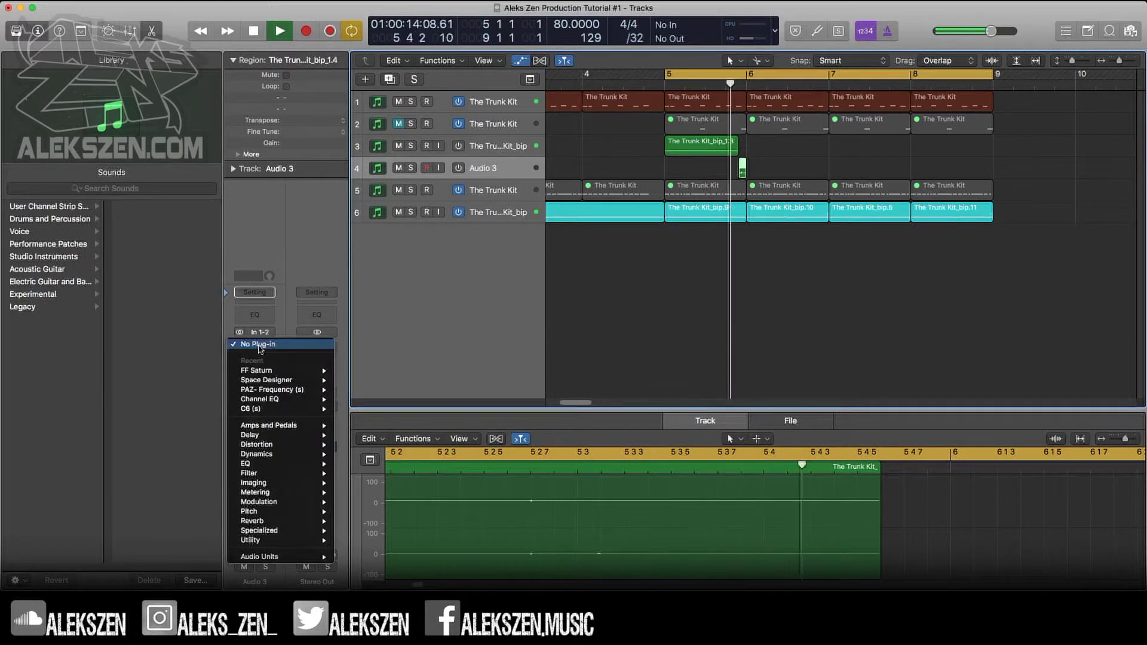
mouse_move(281, 521)
mouse_move(383, 550)
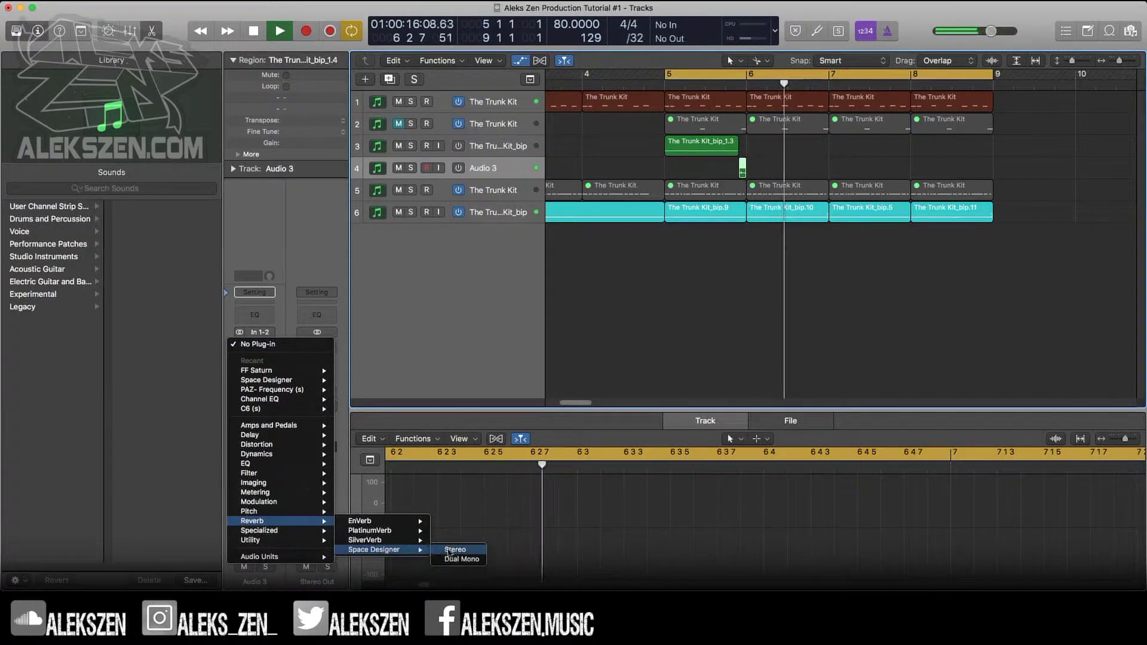
click(450, 550)
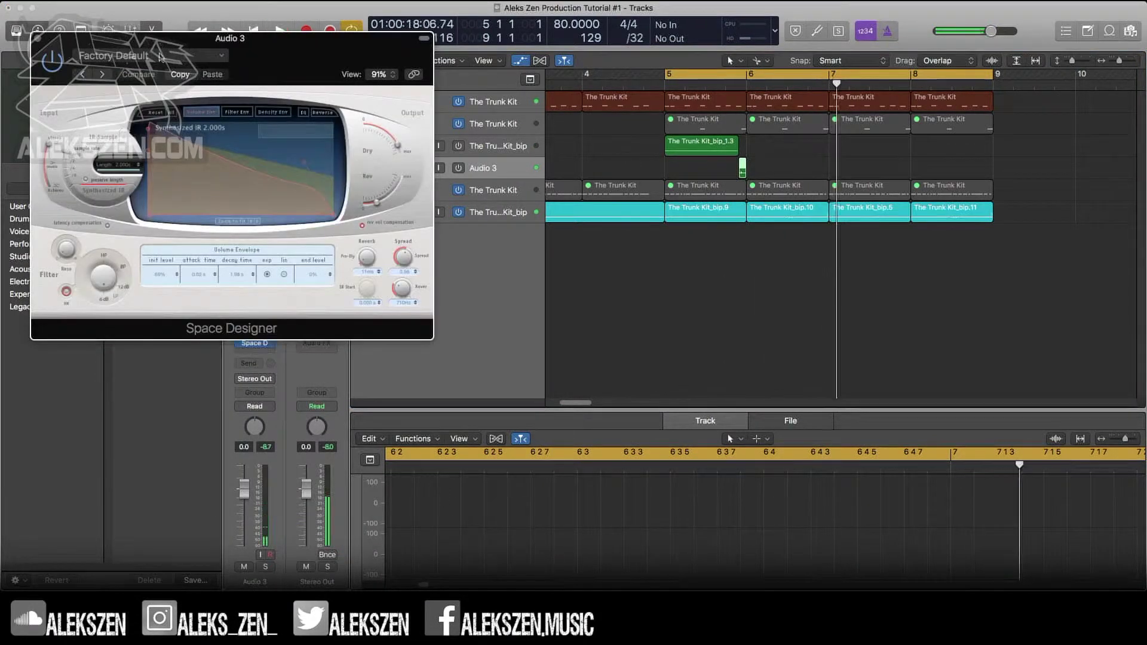
Load the Medium Spaces hall preset 1.6s Small Hall in Space Designer
click(172, 55)
mouse_move(138, 250)
mouse_move(261, 269)
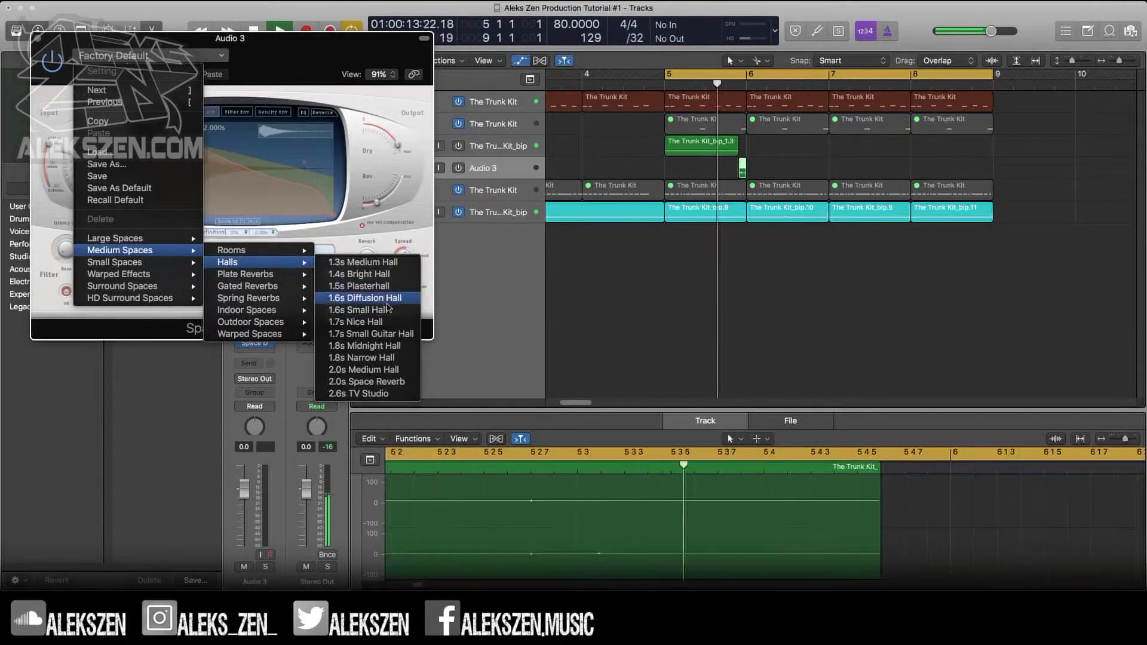
click(352, 310)
click(726, 84)
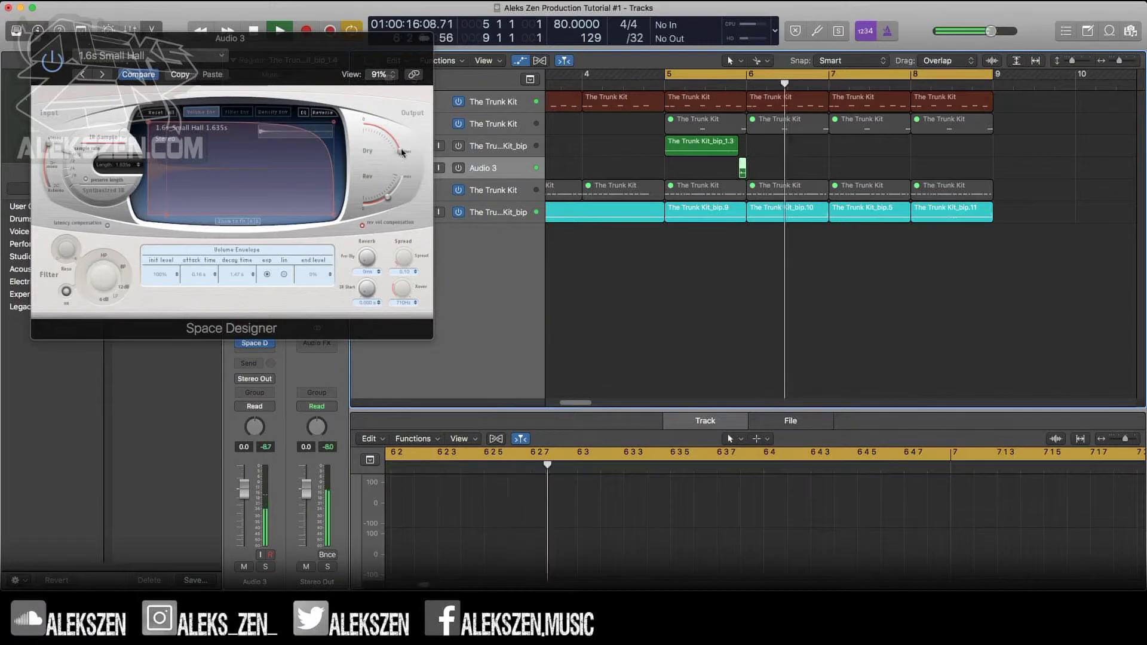
Adjust Space Designer's dry level, lower its reverb level while replaying the beat, and close the plug-in
drag(401, 152, 398, 146)
key(space)
key(space)
drag(391, 197, 382, 201)
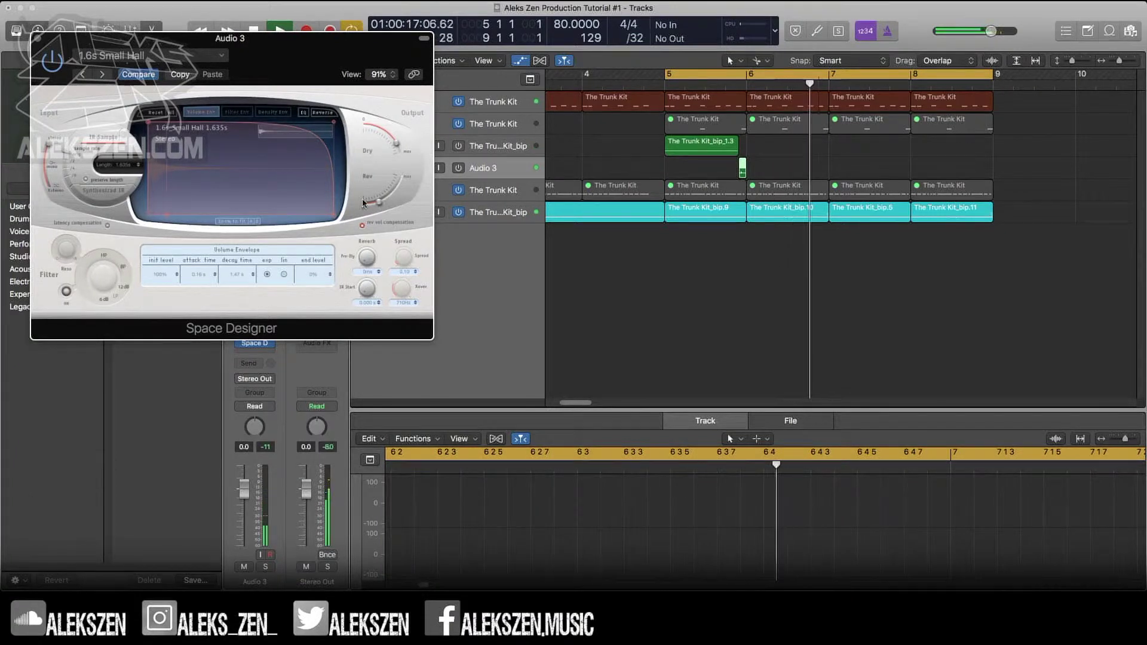
key(space)
key(space)
key(super+w)
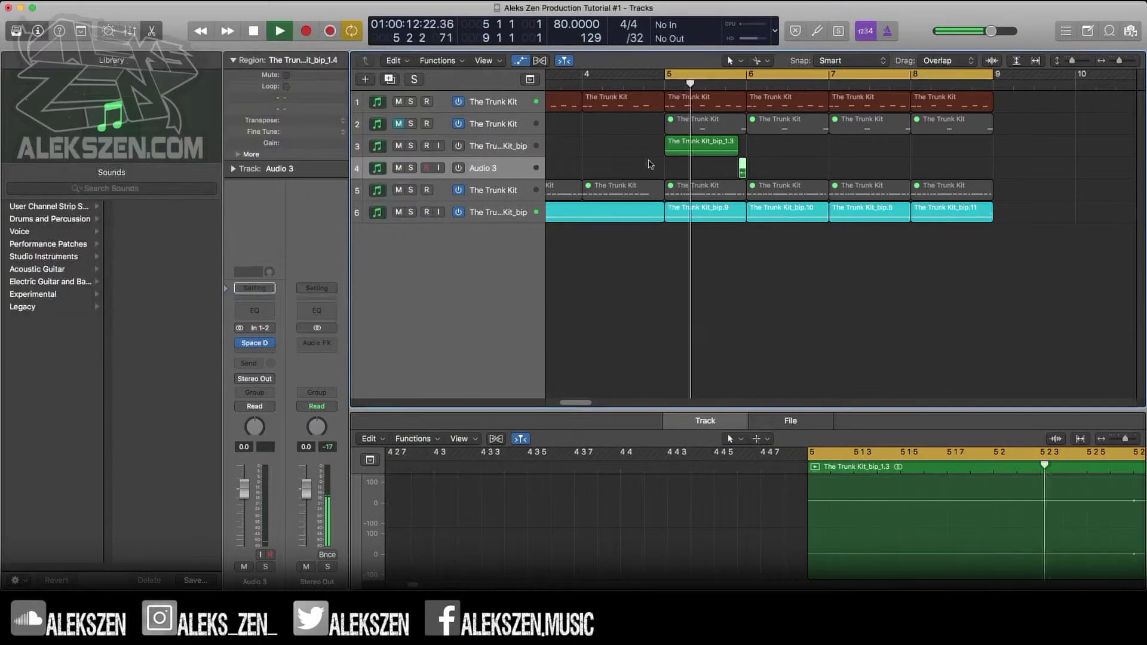
Copy both bar 5 percussion pieces into bars 6, 7 and 8 and play the result
shift+click(728, 151)
key(space)
drag(789, 153, 765, 149)
drag(628, 151, 858, 157)
drag(862, 158, 862, 158)
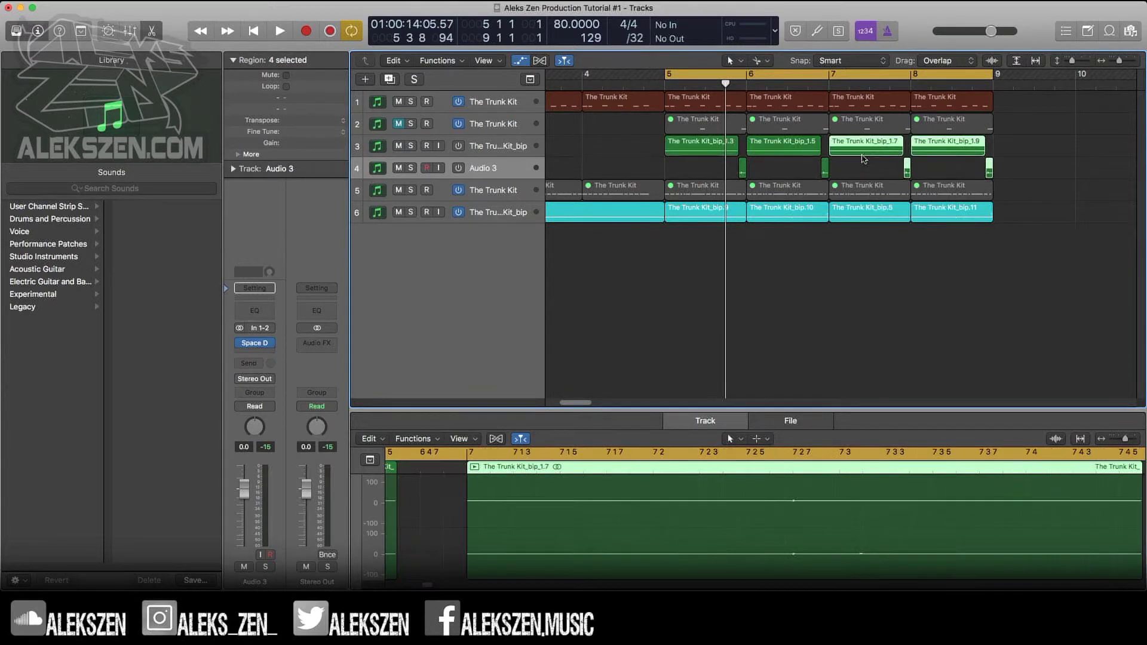
key(space)
Create one software instrument track and replace its Battery 4 instrument with Ultrabeat
click(366, 77)
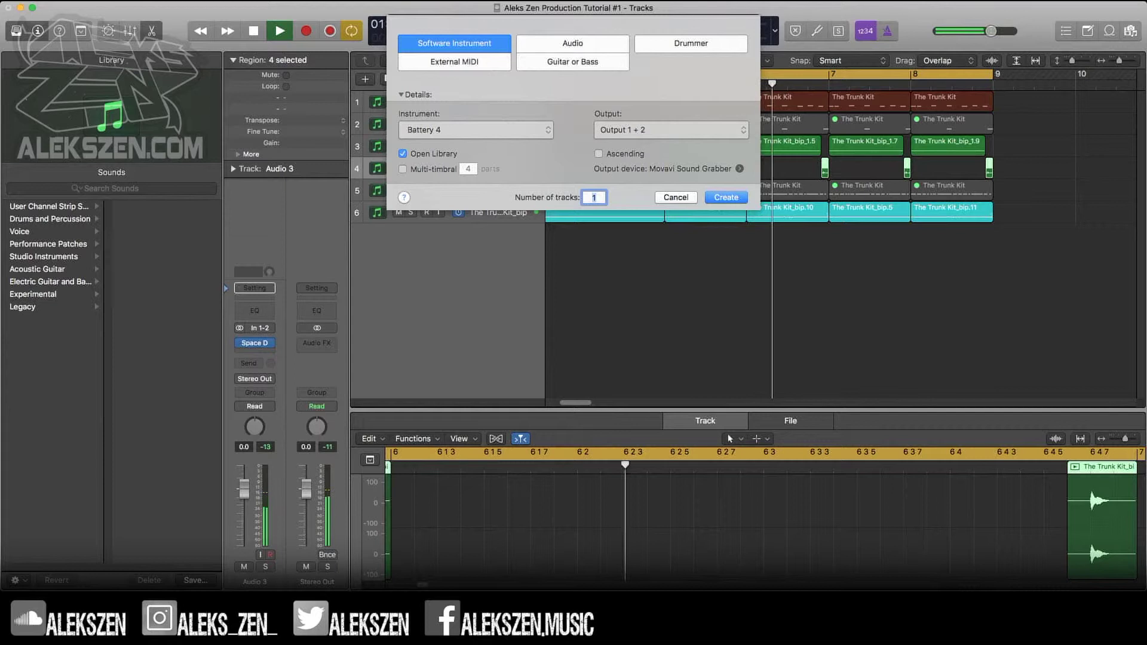
key(Return)
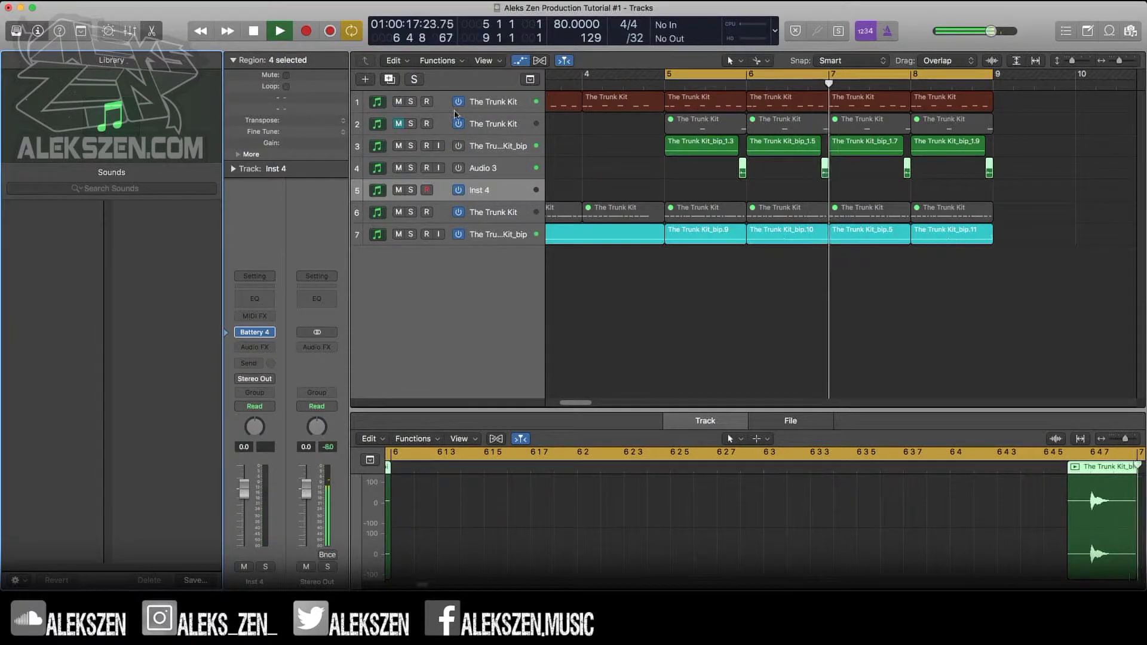
click(270, 332)
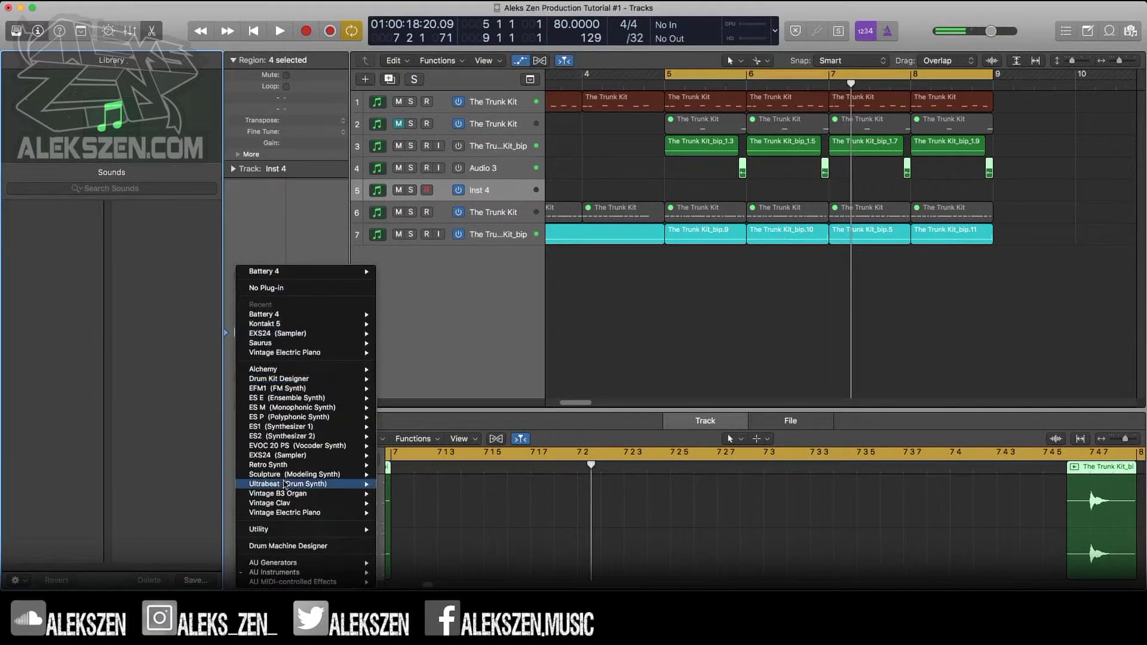
click(404, 485)
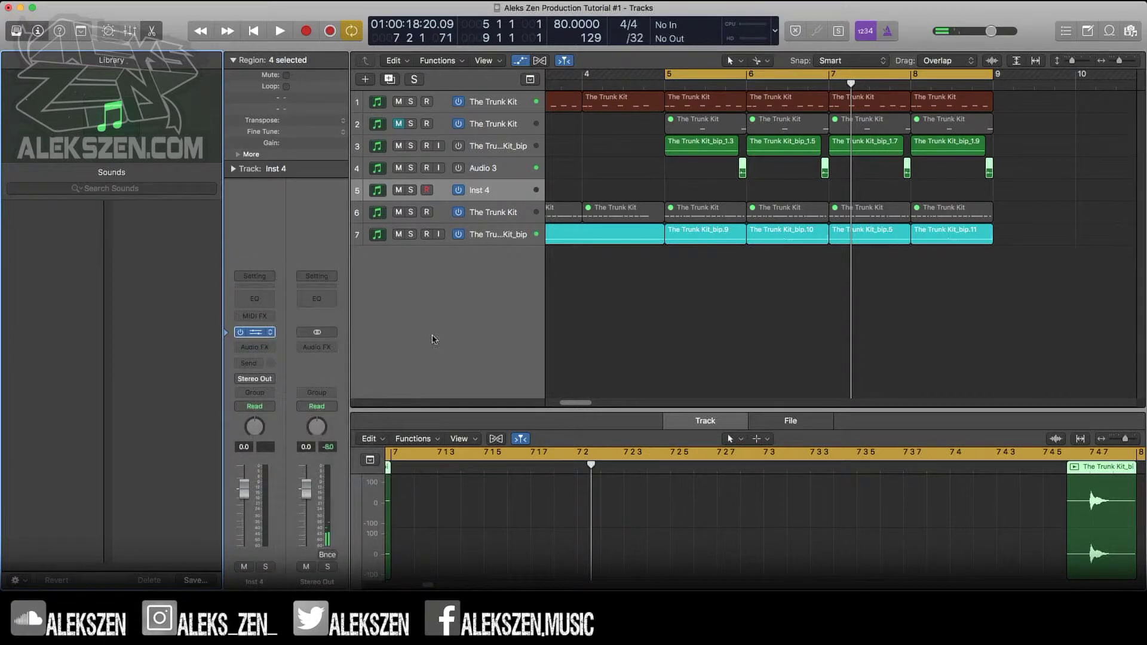
Load Ultrabeat's Drag & Drop Samples kit, load SD_Wrong1.wav into its first sample slot, and close the instrument
click(208, 56)
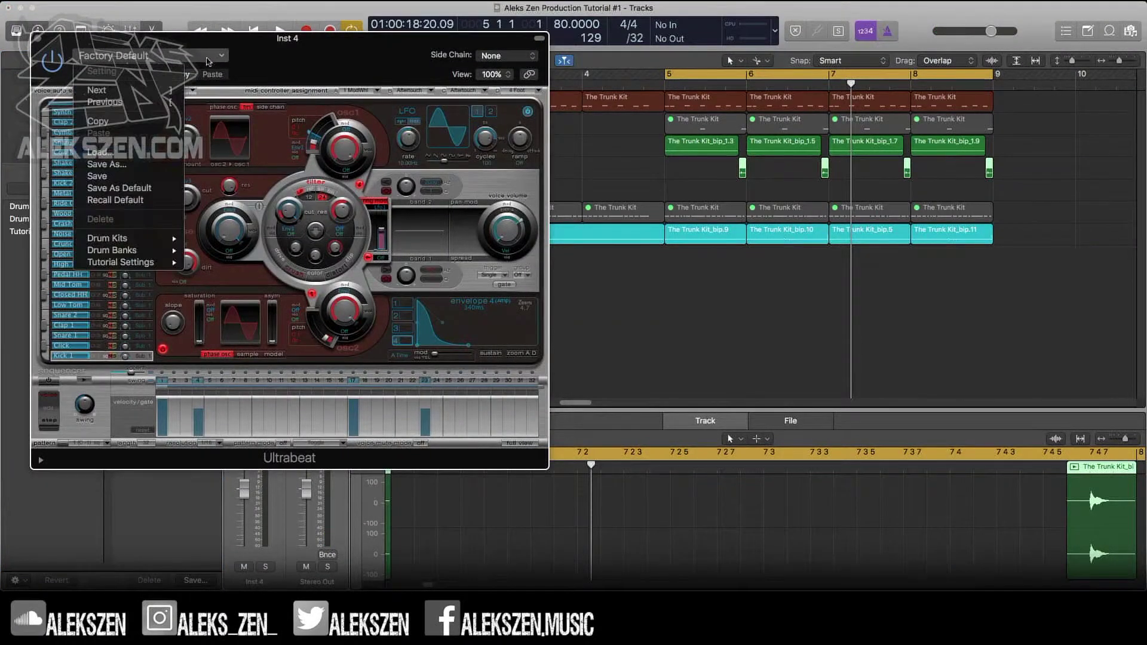
mouse_move(142, 242)
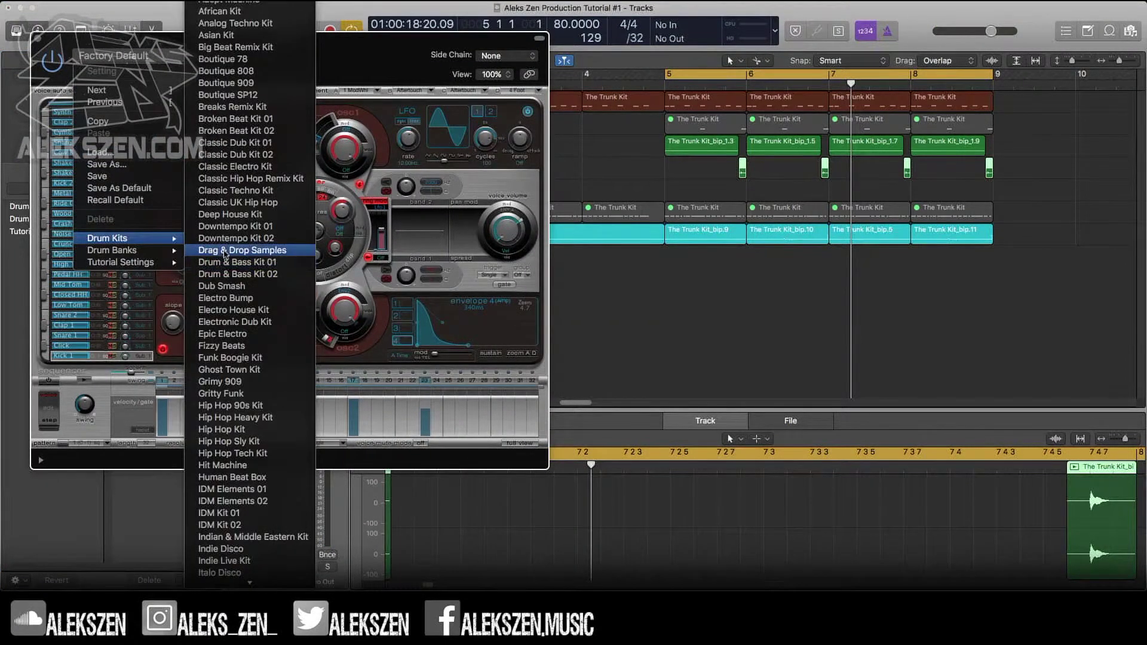
click(223, 250)
click(173, 310)
click(180, 321)
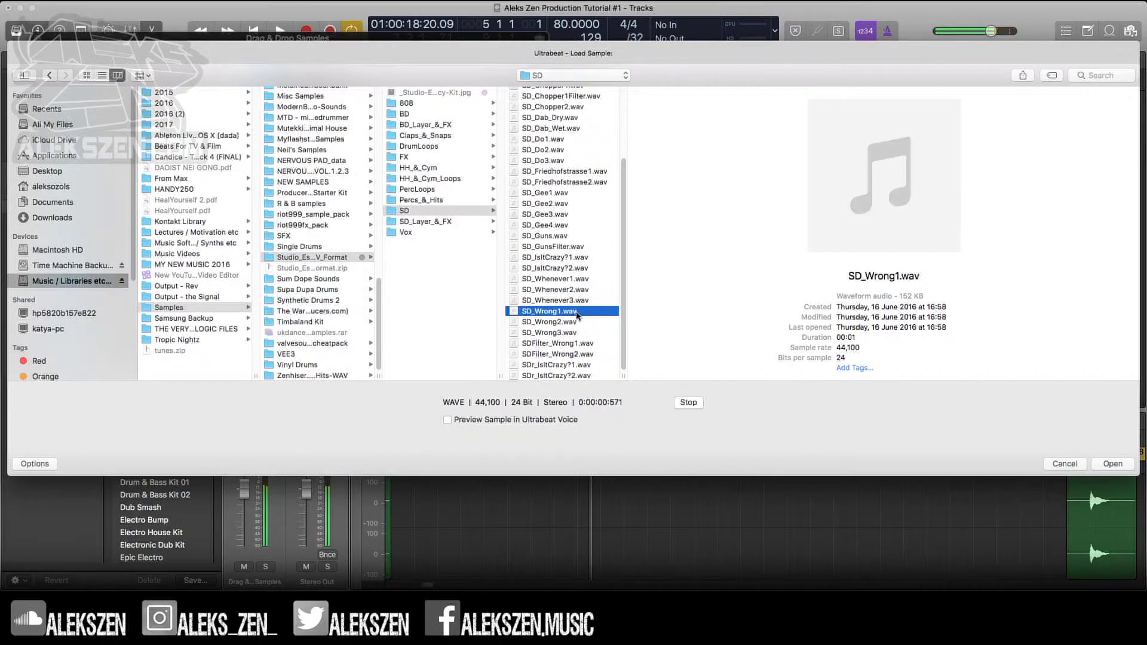
double_click(579, 311)
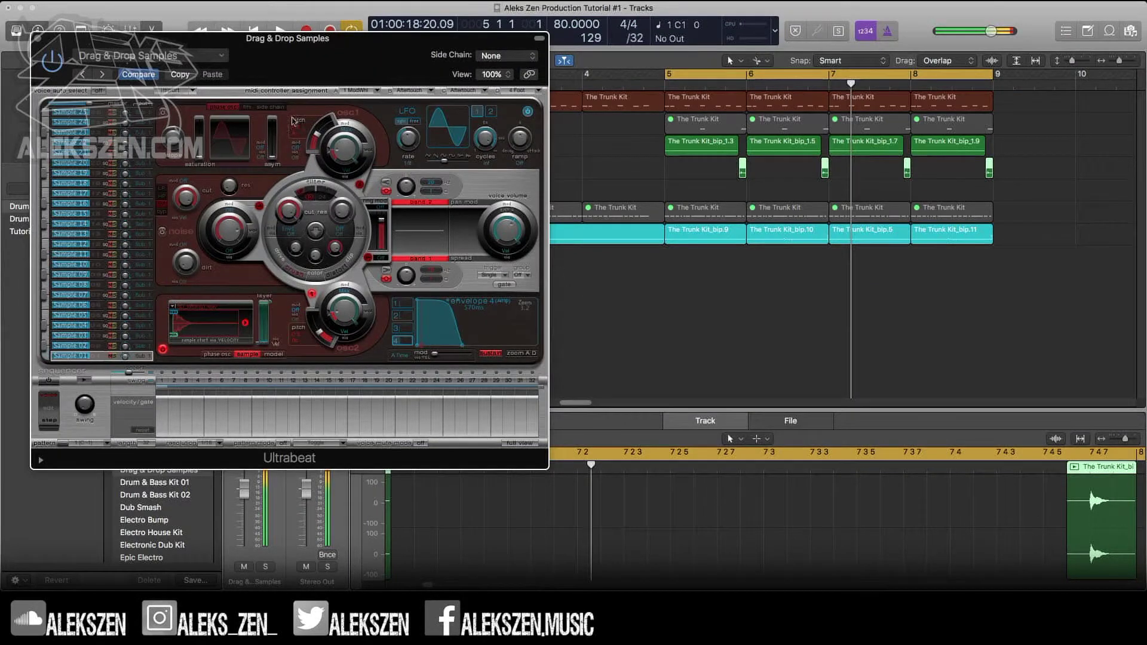
click(38, 40)
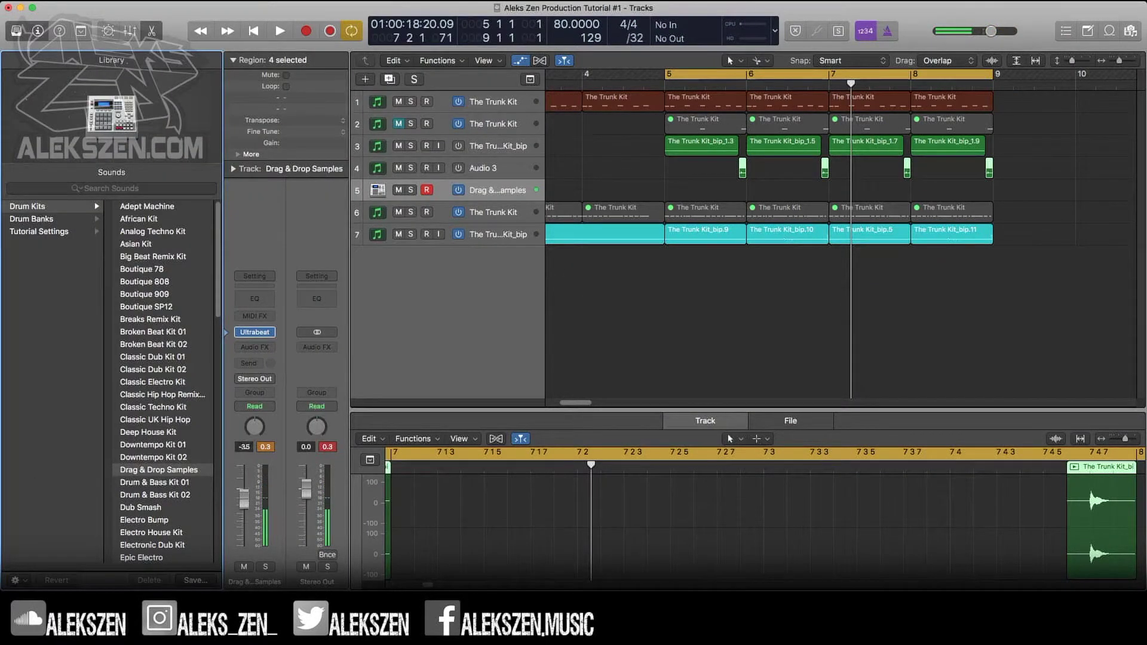
Record three snare hits at the start of bar 5 and lower the Ultrabeat track's volume to about -13 dB
key(space)
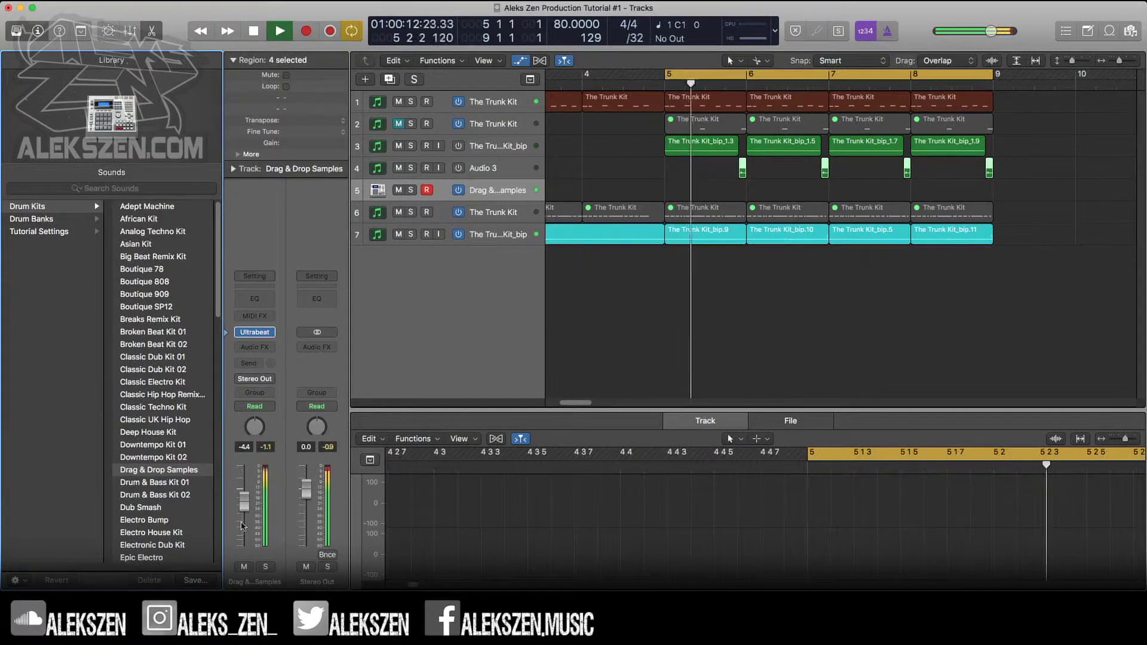
click(330, 33)
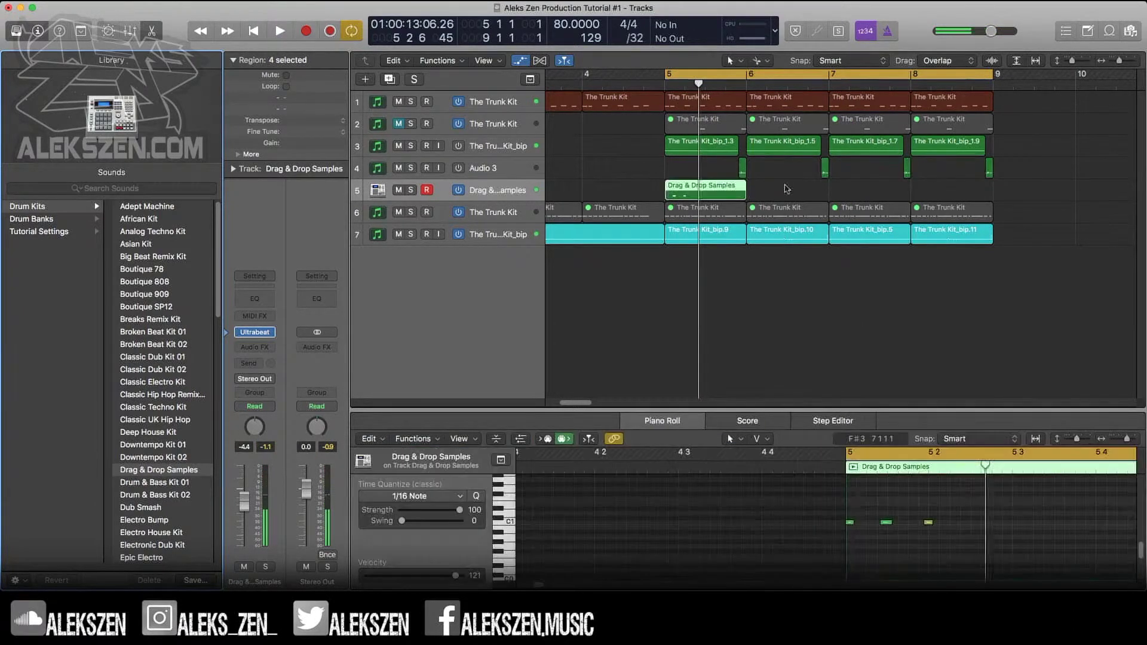
drag(965, 510, 831, 535)
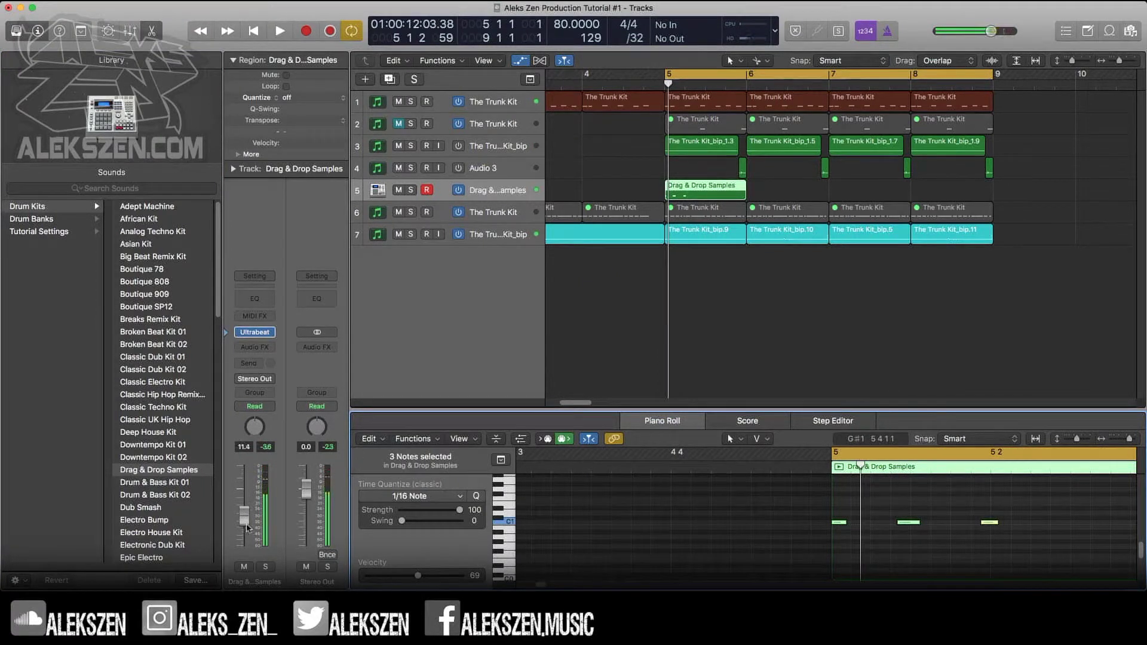
key(space)
Quantize the three snare notes to 1/16, moving the second to 5 1 4 and the third to 5 2 3
drag(1010, 505, 813, 547)
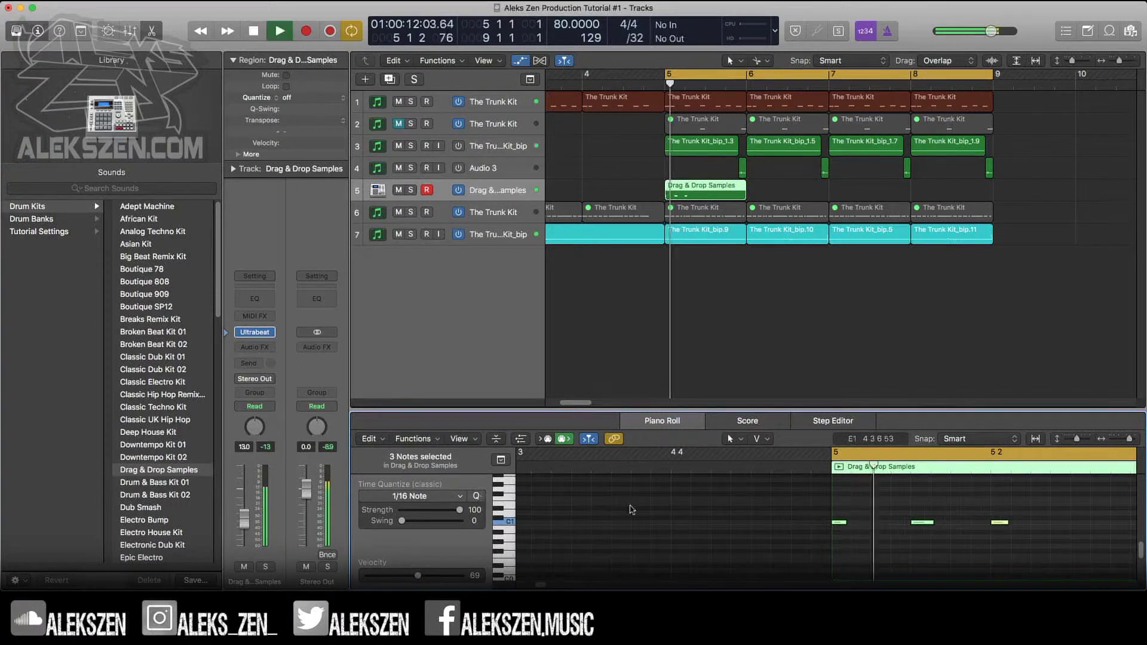
drag(922, 523, 903, 528)
drag(1002, 526, 1040, 531)
click(1126, 441)
key(space)
key(space)
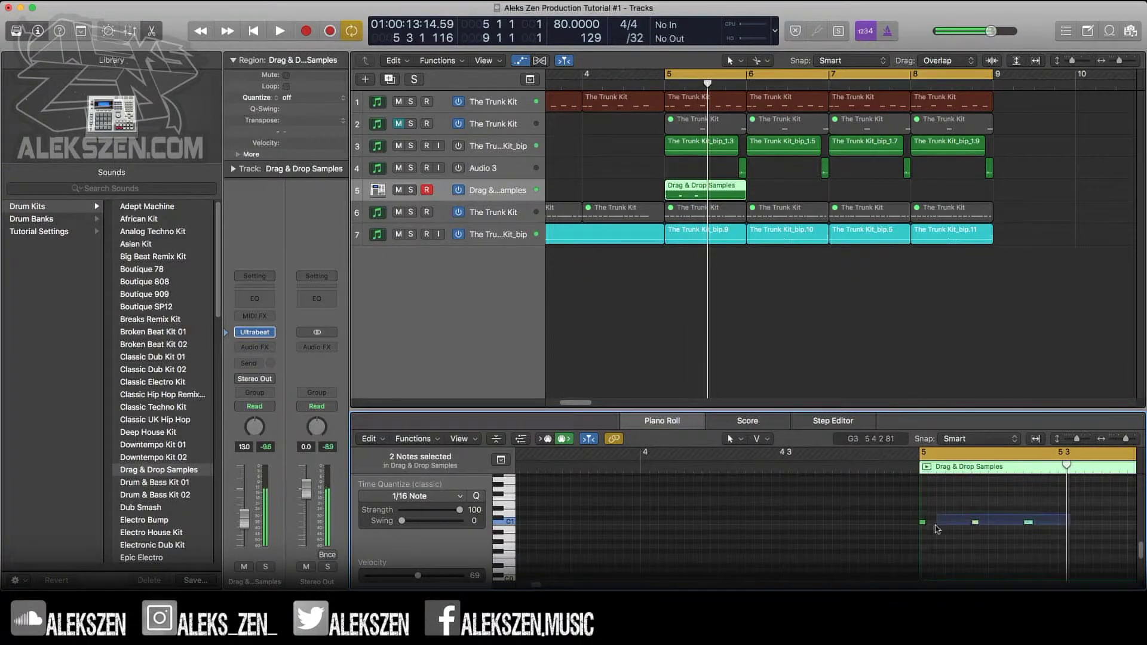
Copy the three snare notes so the copies start at beat 5 3, and play the beat
drag(923, 524, 1064, 524)
key(space)
drag(1126, 440, 1120, 443)
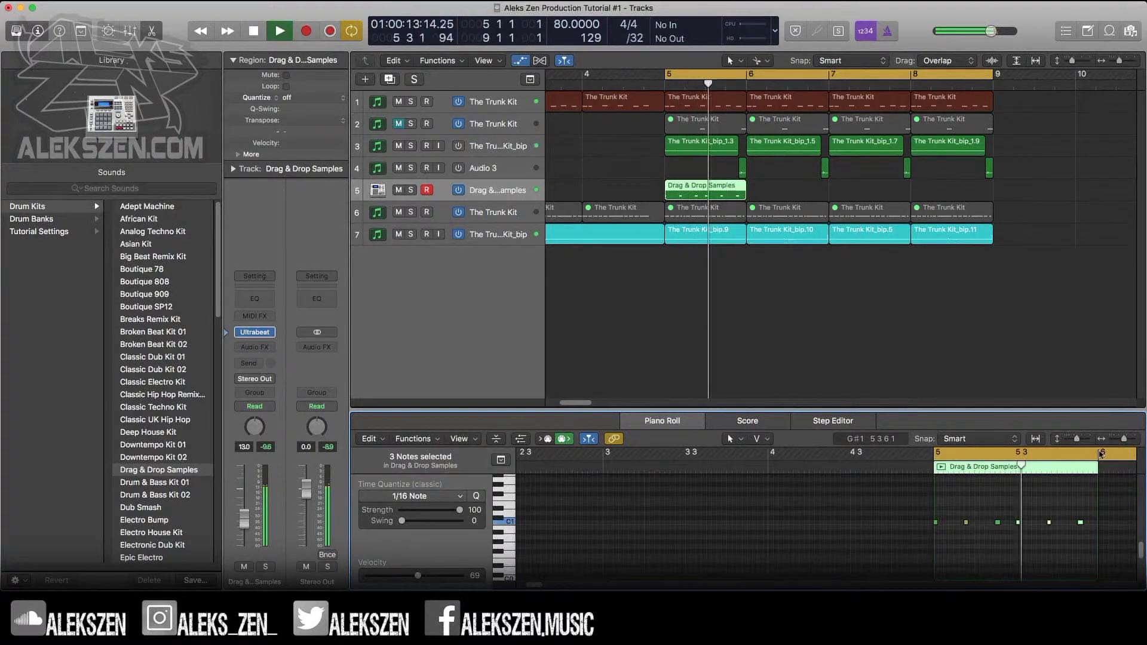
drag(1124, 439, 1126, 439)
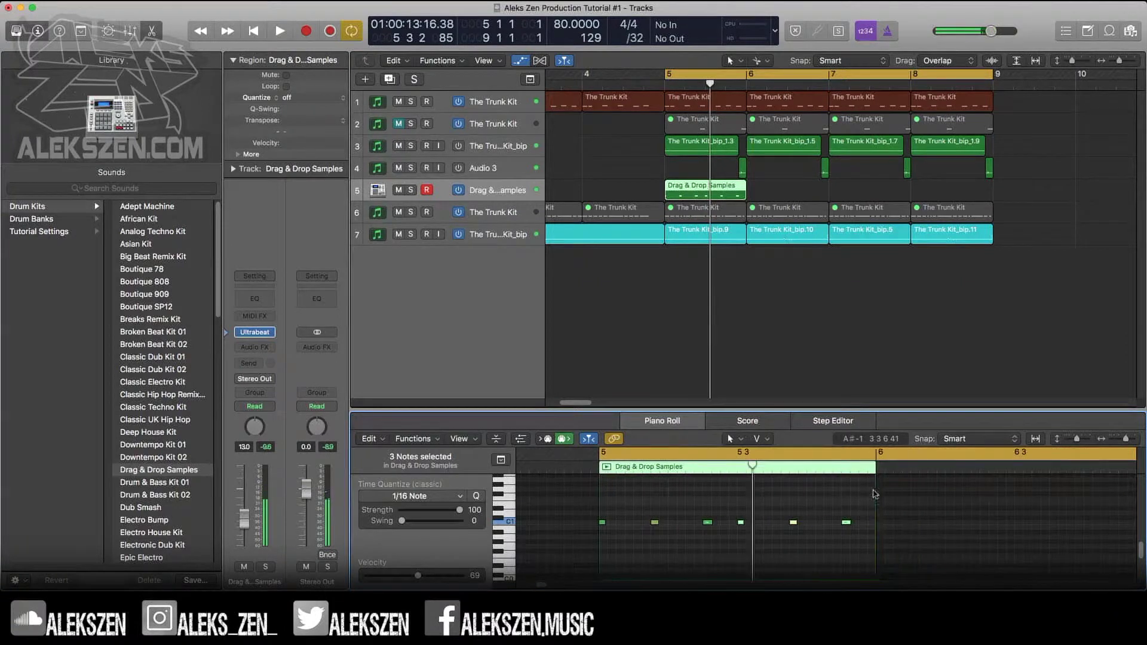
Move the fourth snare note one sixteenth later to 5 3 2 and play the beat
click(779, 542)
key(space)
drag(741, 525, 766, 529)
key(space)
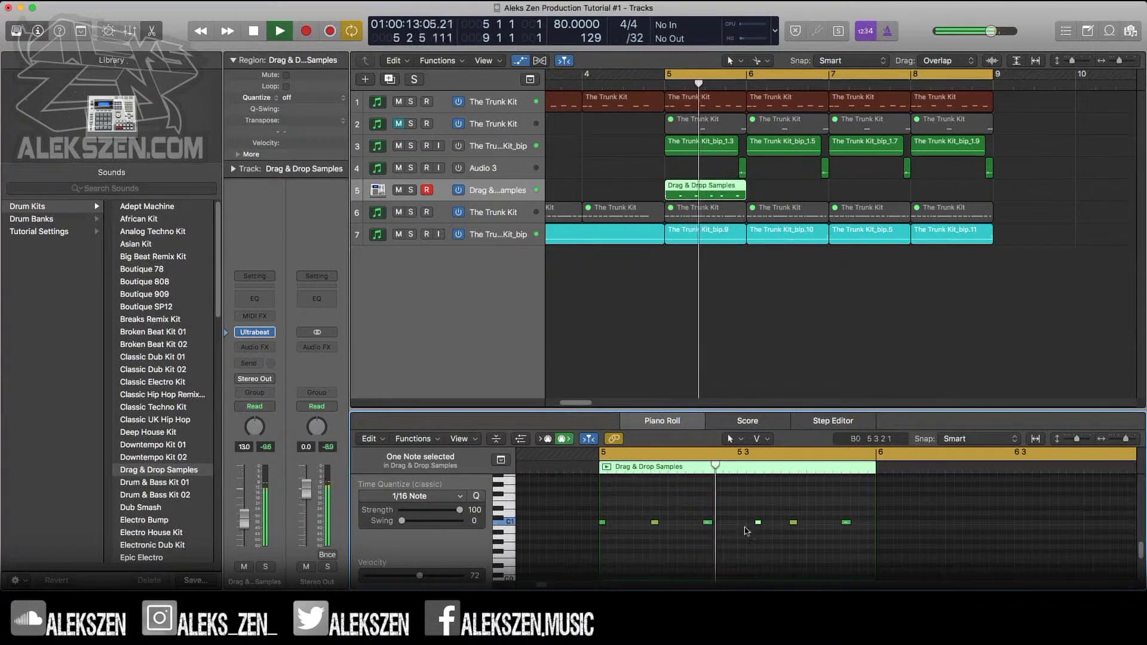
key(space)
Apply the MIDI Transform presets Fixed Velocity at 100 and Fixed Note Length at 0 0 2 0 to all six snare notes
drag(923, 547, 500, 510)
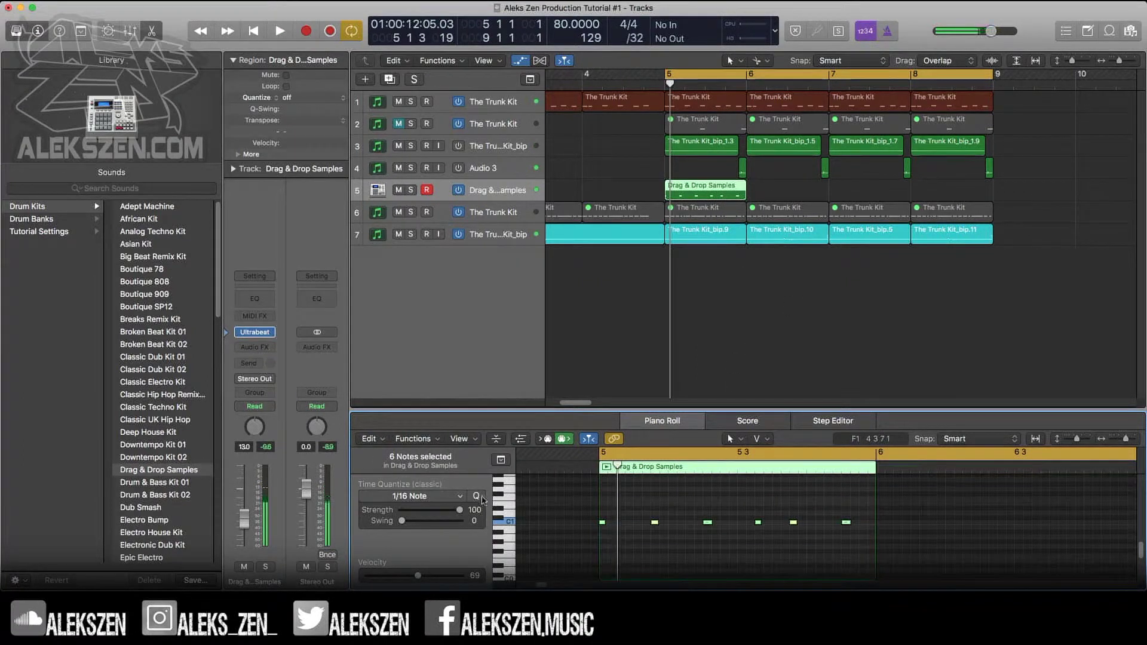
click(413, 438)
mouse_move(511, 544)
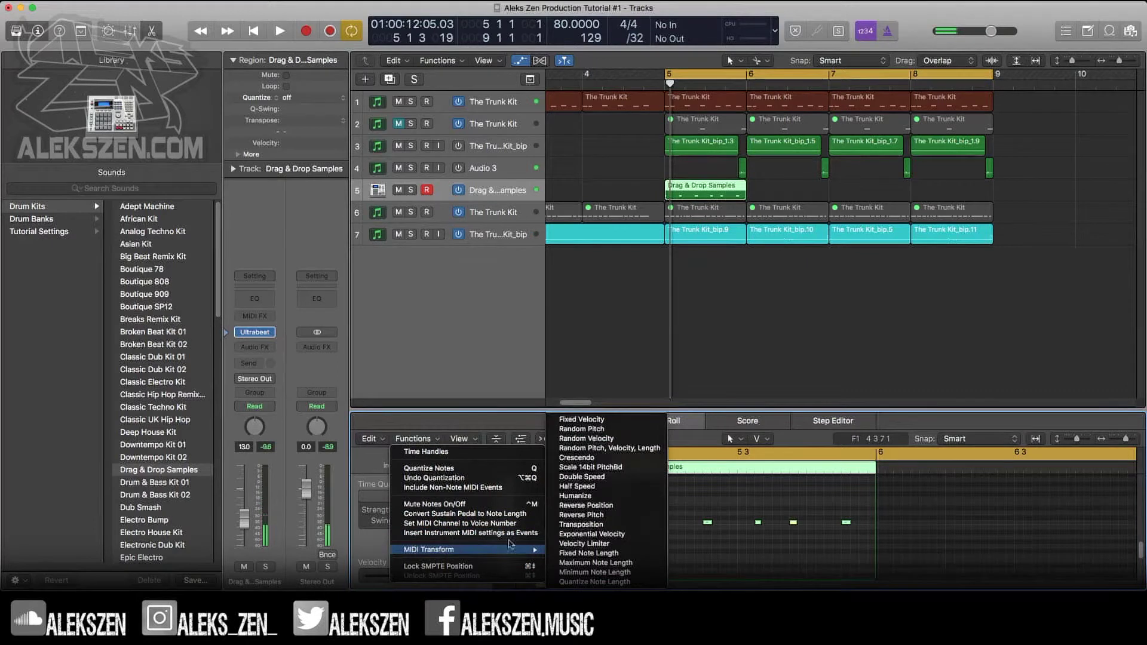
click(601, 425)
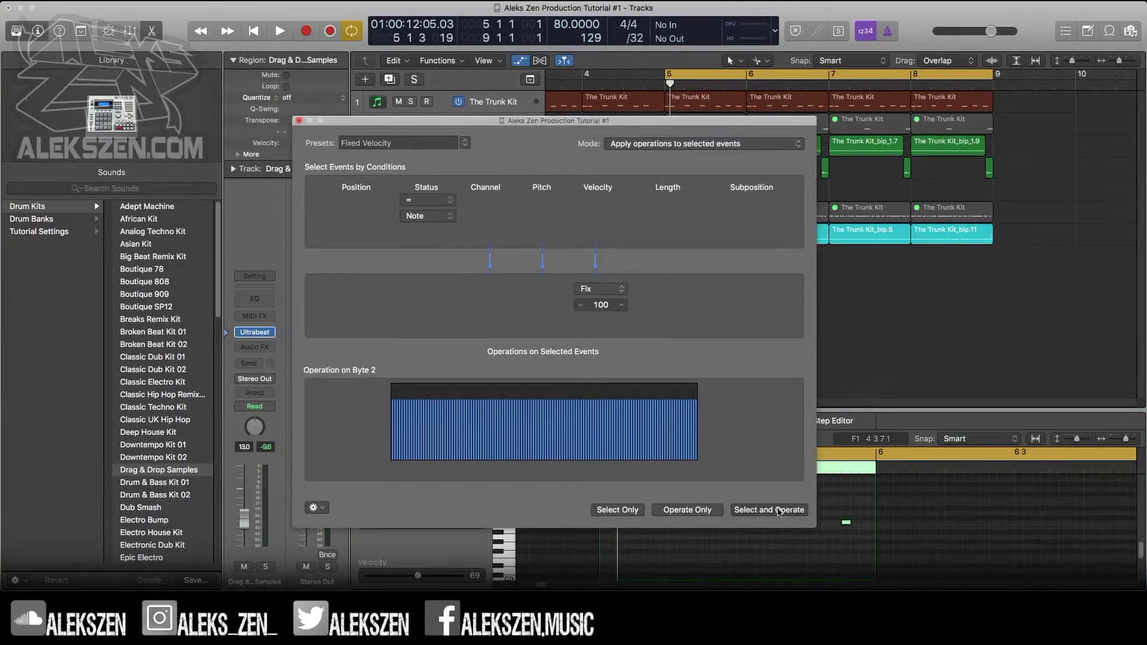
click(465, 146)
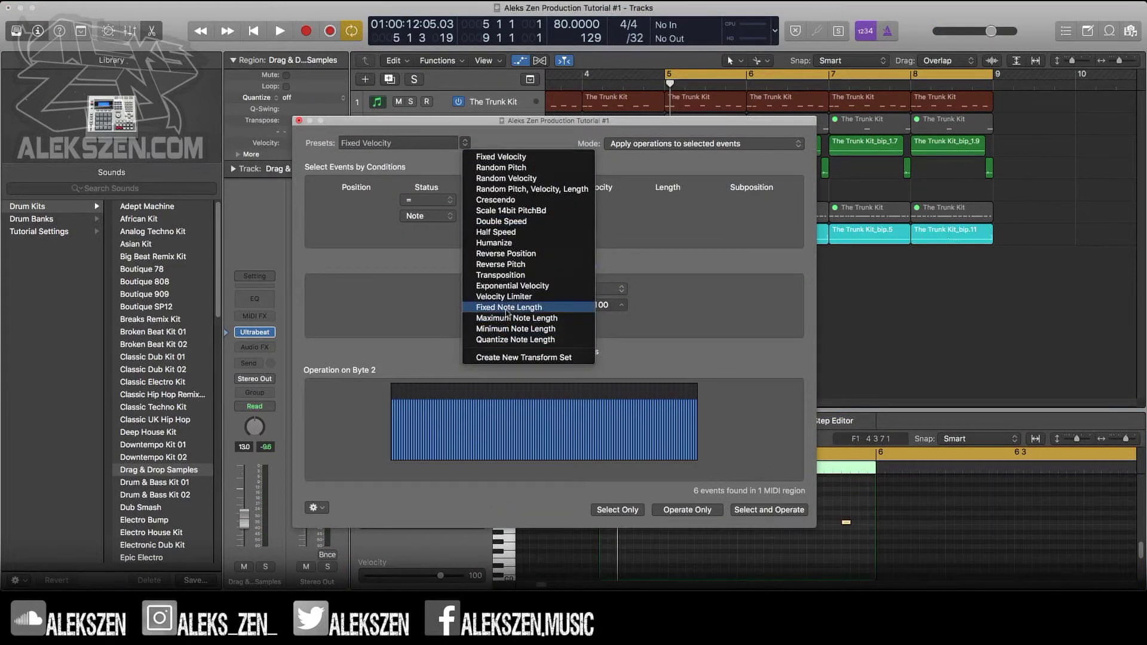
click(526, 297)
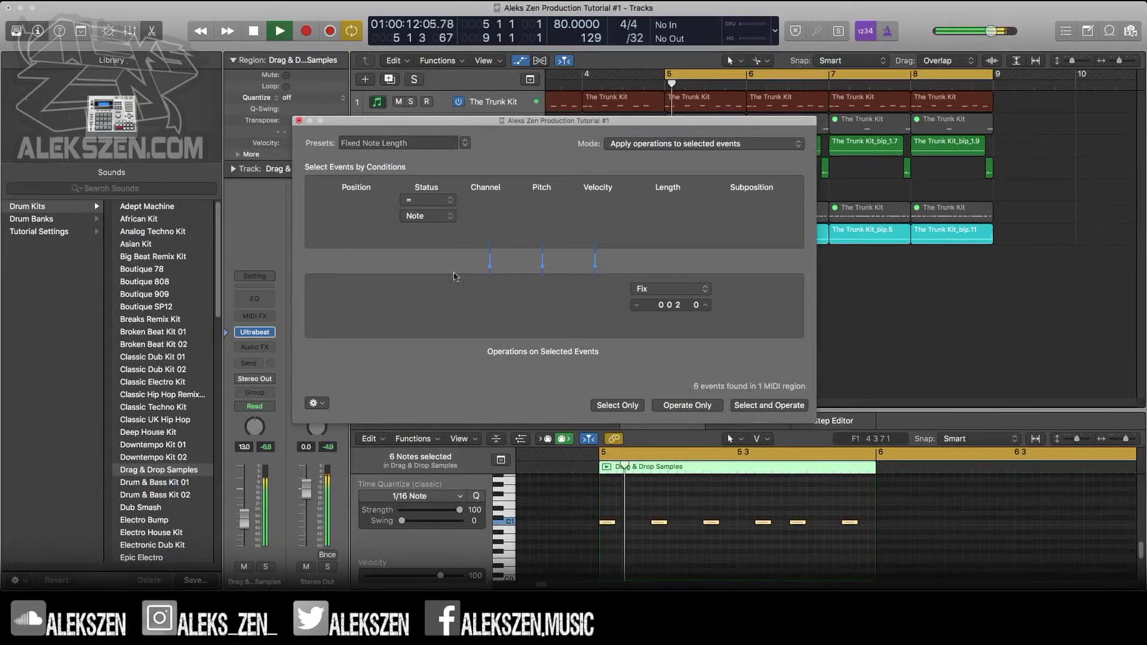
drag(301, 125, 300, 122)
click(297, 118)
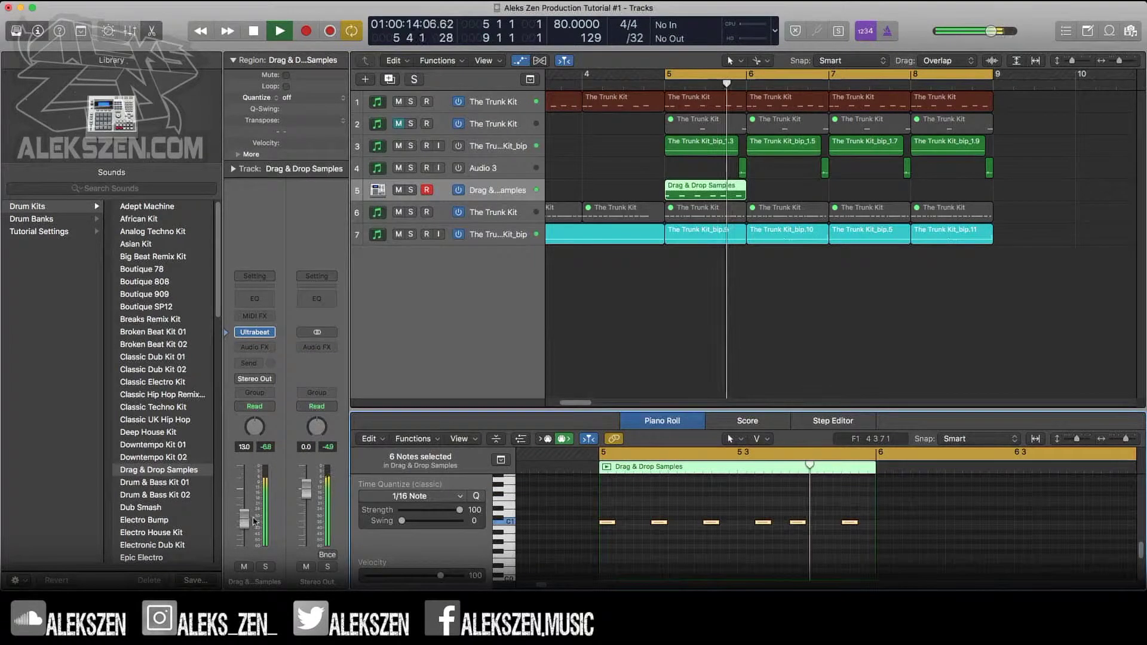
Lower the snare track's volume to about -26 dB while replaying the beat
key(space)
key(space)
drag(244, 522, 245, 537)
key(space)
key(space)
drag(245, 541, 244, 539)
key(space)
key(space)
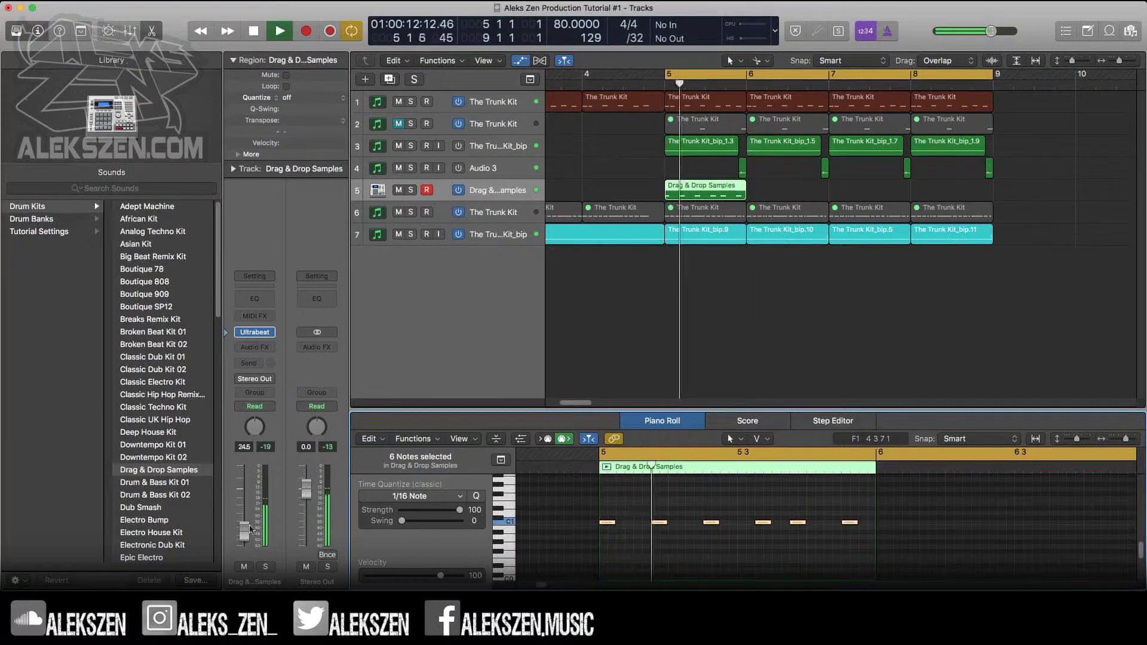
key(space)
Insert the stereo Waves Maserati DRM (s) effect on the snare track
click(256, 348)
mouse_move(293, 558)
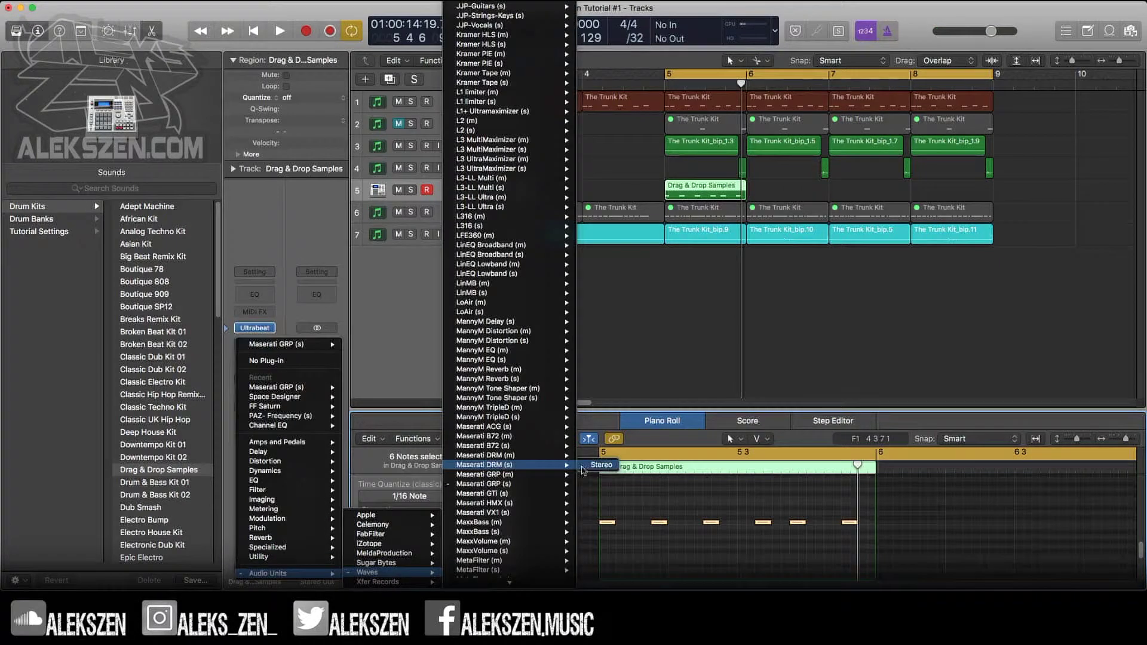
click(589, 466)
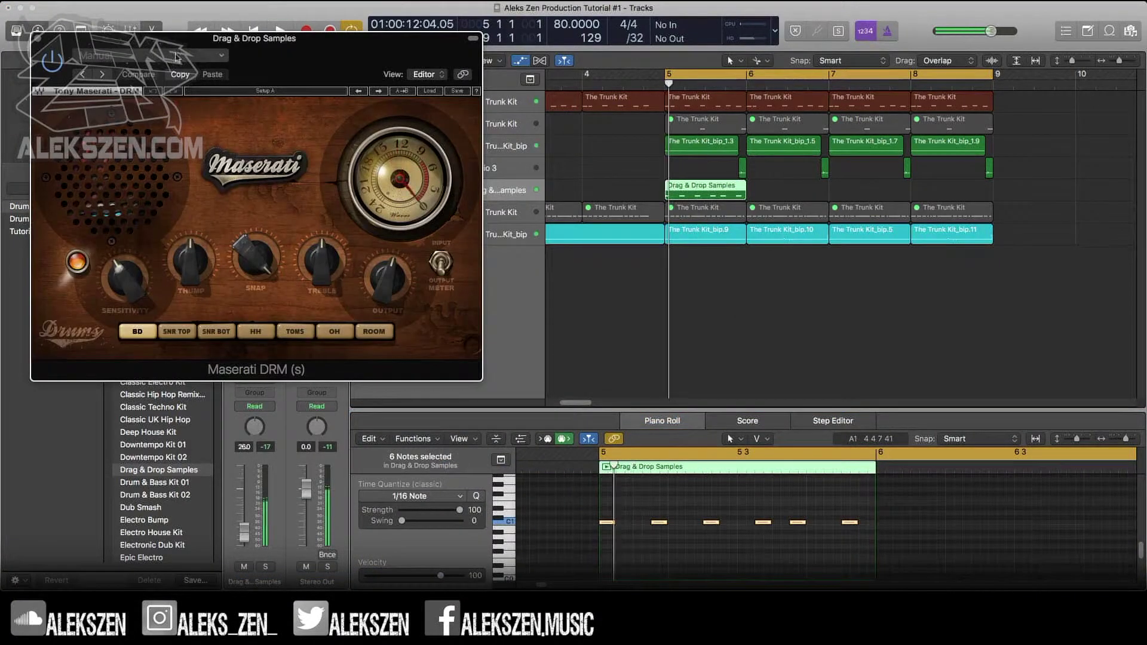
Load the YN Snare Drum 3 factory preset in Maserati DRM, close the plug-in and replay the beat
click(177, 57)
mouse_move(154, 240)
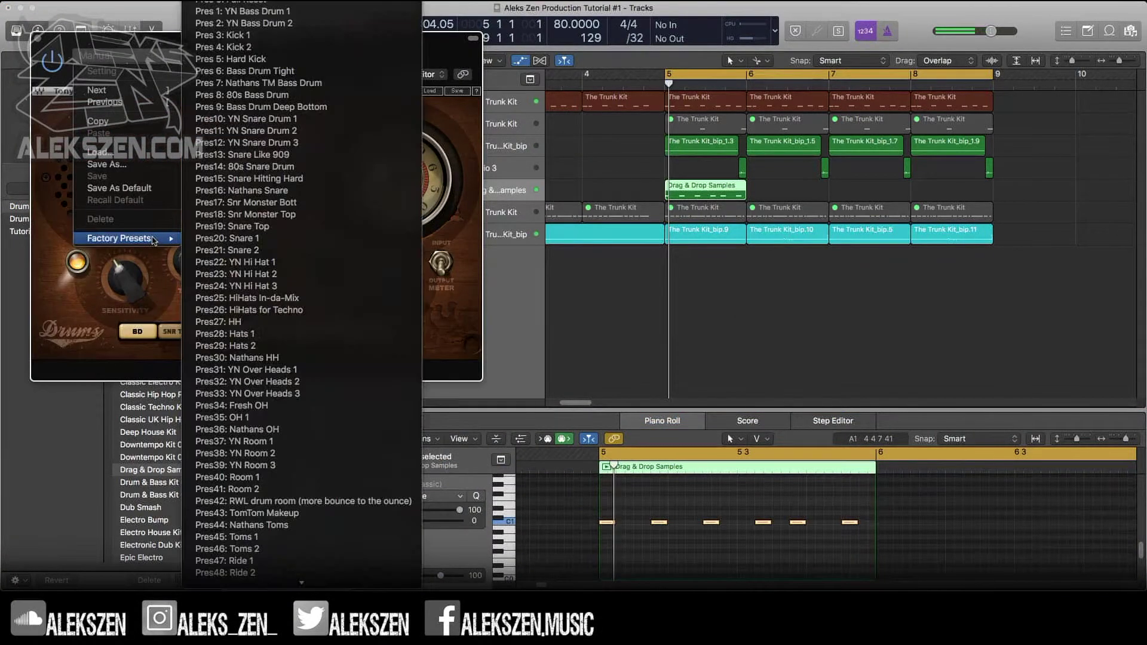
click(284, 119)
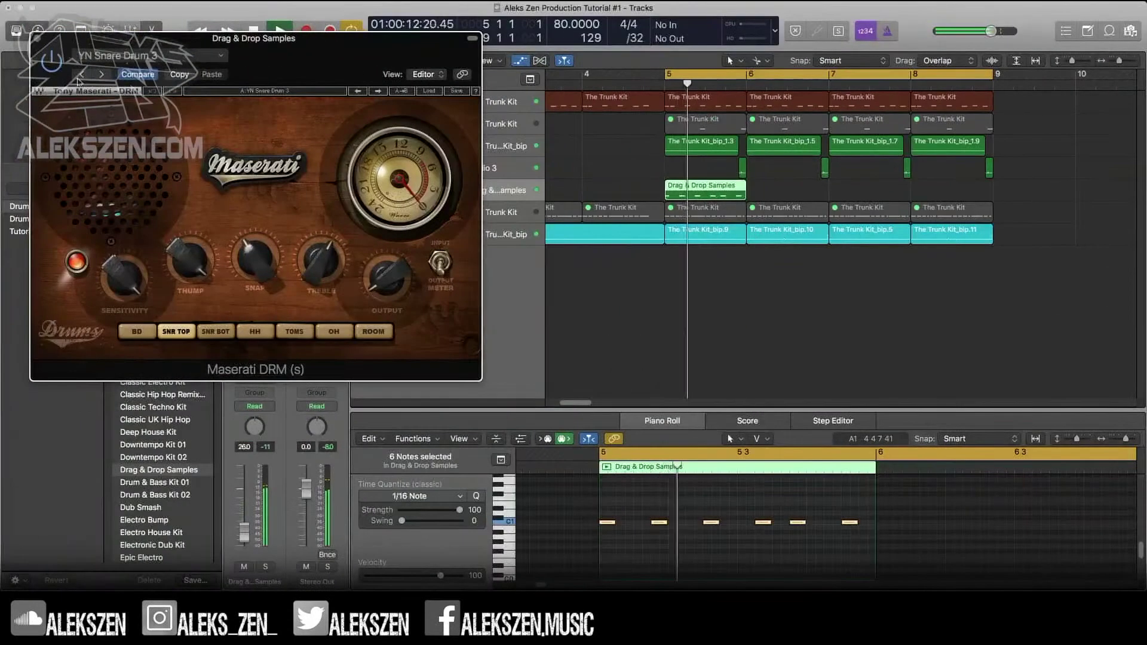
key(space)
key(space)
click(37, 38)
key(space)
key(space)
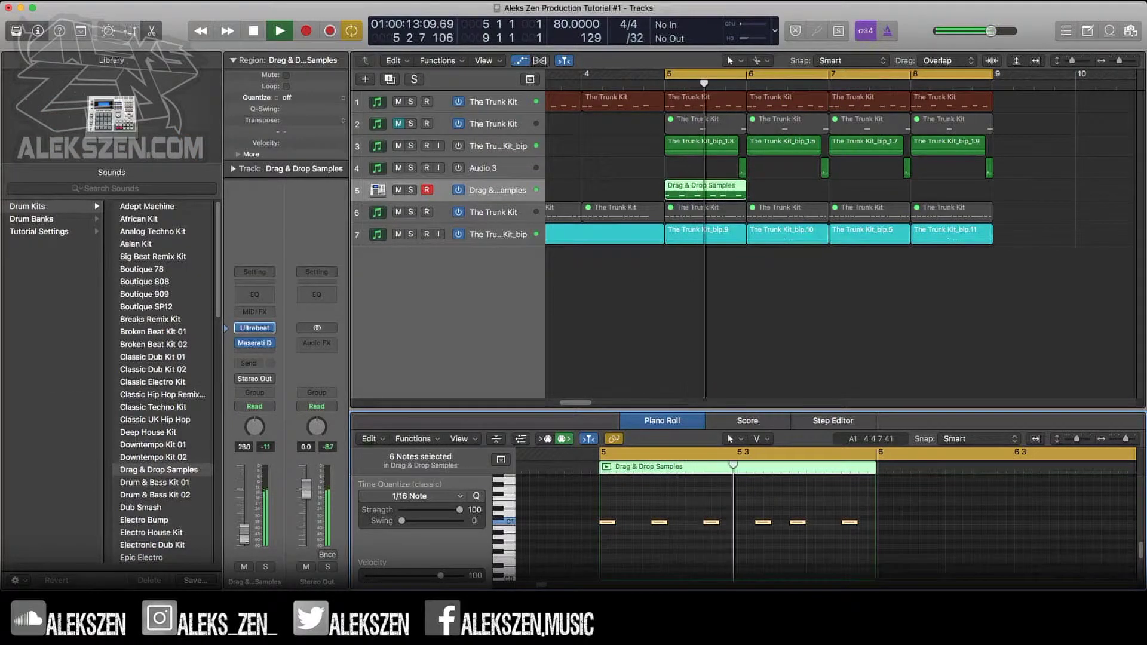
Copy the Drag & Drop Samples snare region from bar 5 into bars 6 to 8
key(space)
key(space)
drag(733, 191, 845, 196)
Add a Channel EQ to the cyan bounced track, boosting 15000 Hz by 1.5 dB and 8100 Hz by 0.5 dB
click(410, 234)
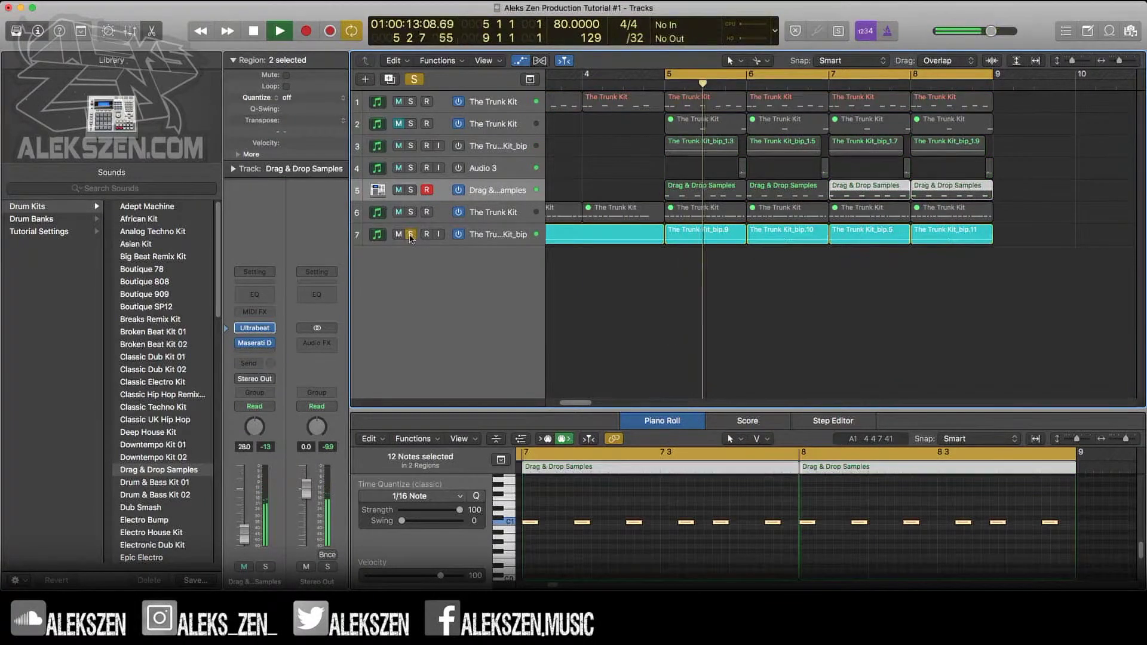
click(410, 235)
click(380, 237)
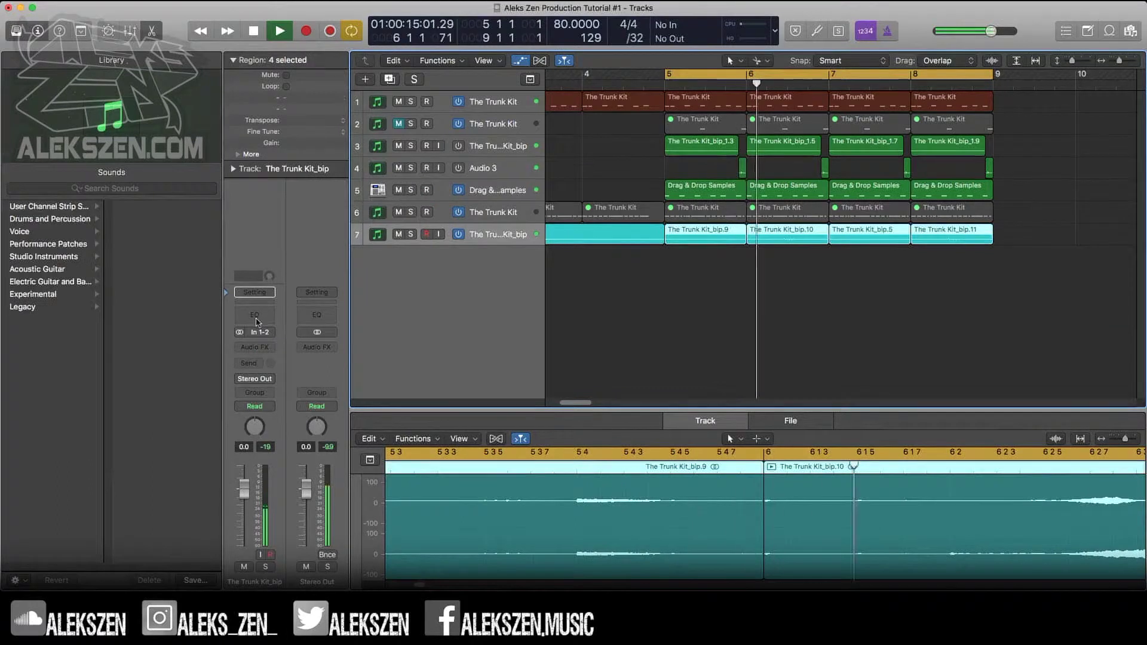
click(254, 315)
drag(442, 165, 453, 186)
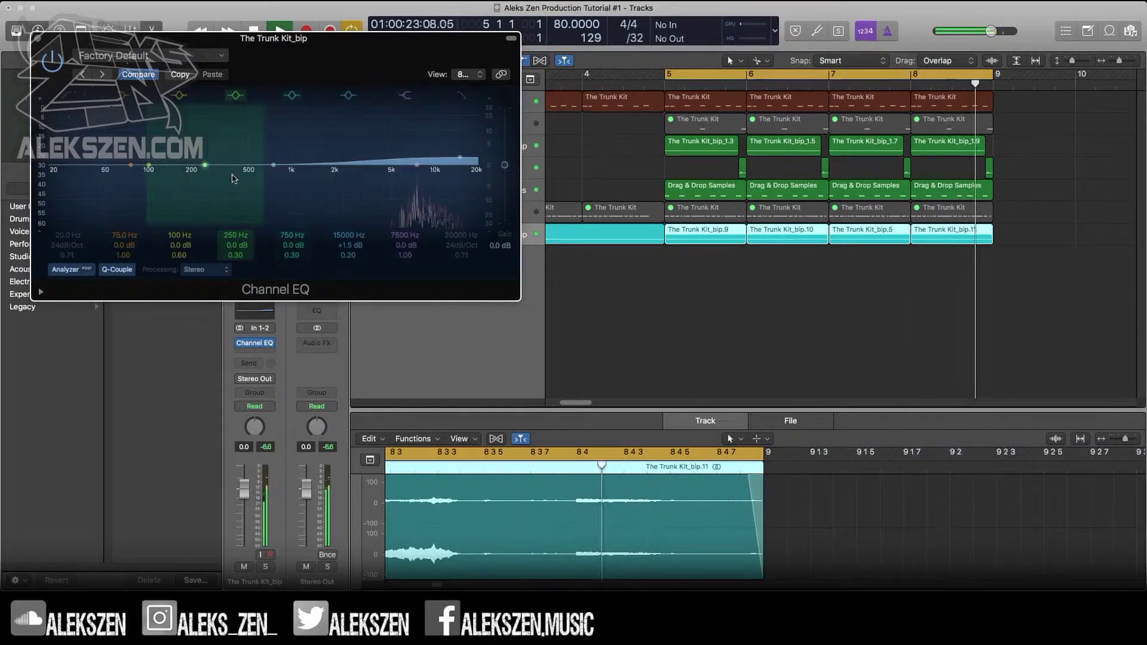
drag(233, 178, 460, 178)
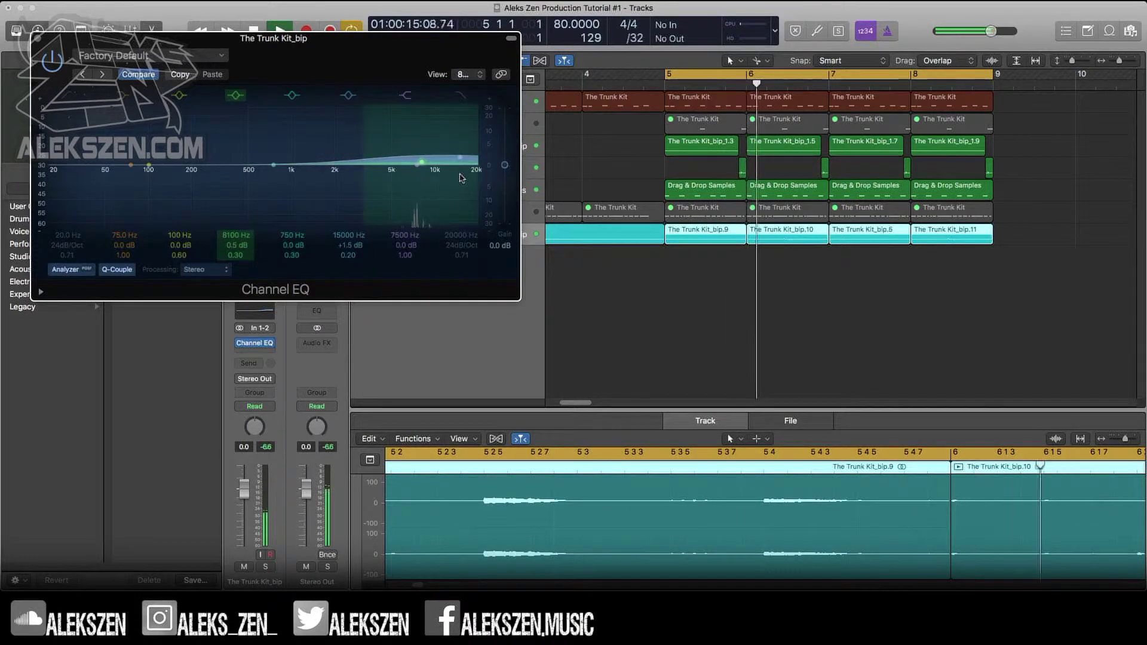
click(38, 39)
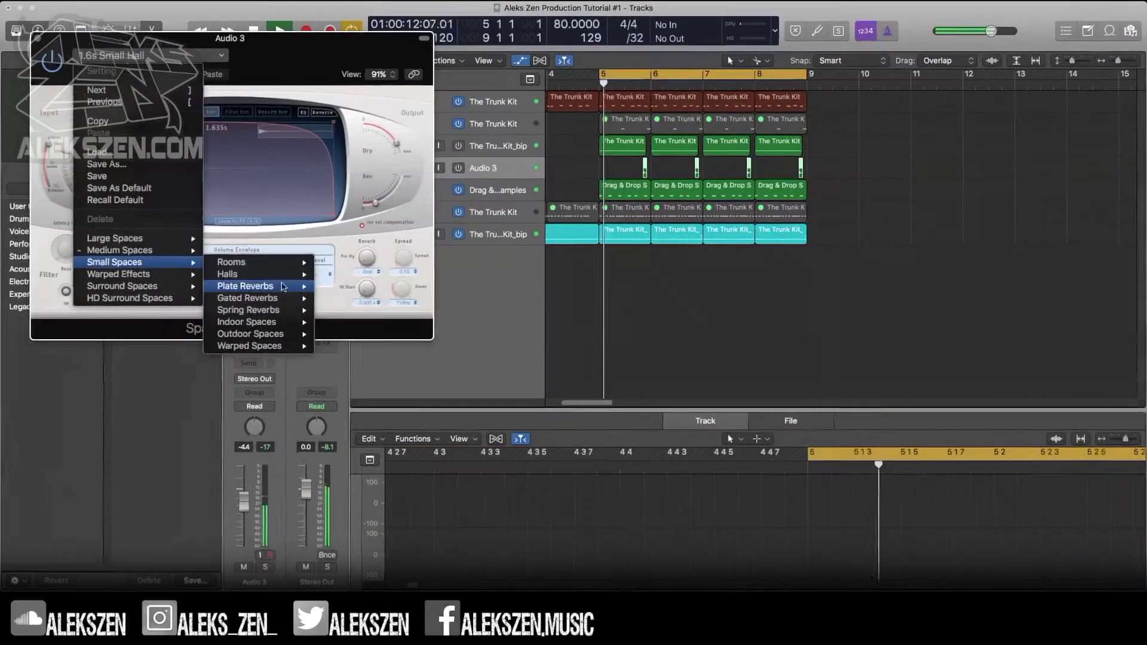
Switch Space Designer on the Audio 3 track to the 0.3s Short Drum Verb preset
mouse_move(257, 286)
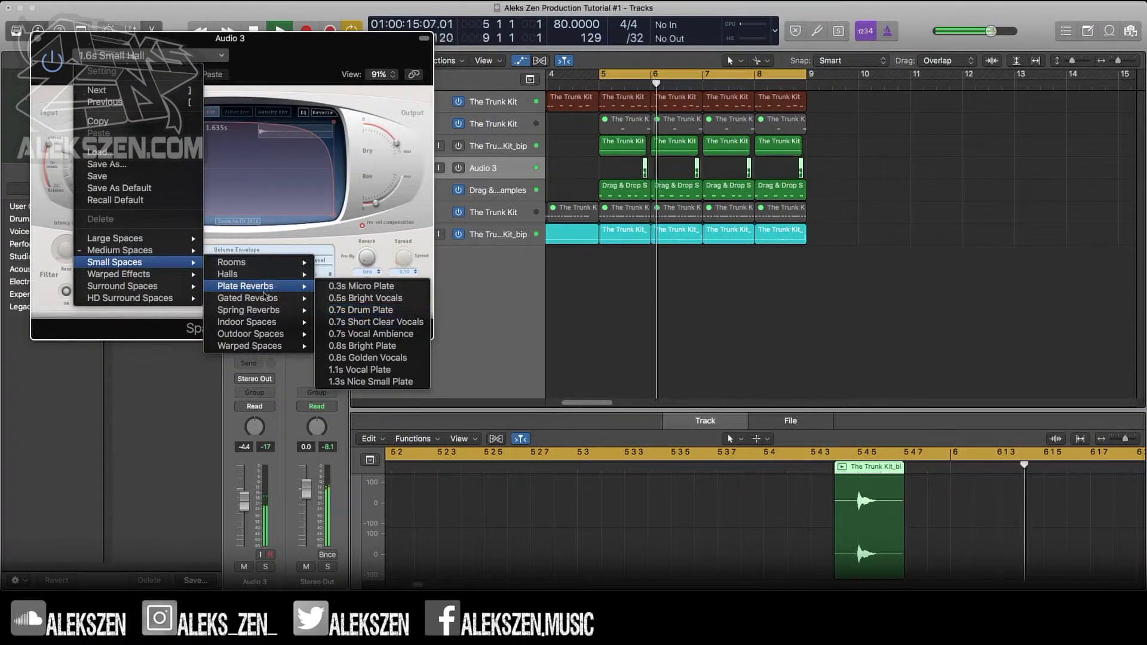
click(401, 322)
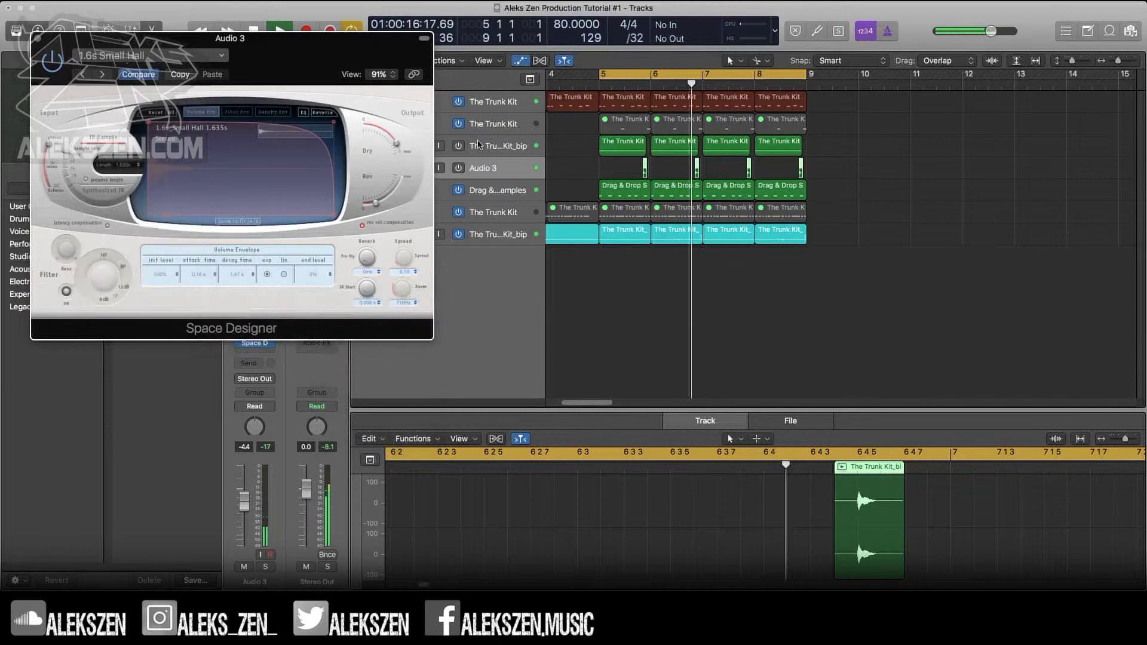
mouse_move(399, 149)
mouse_move(392, 202)
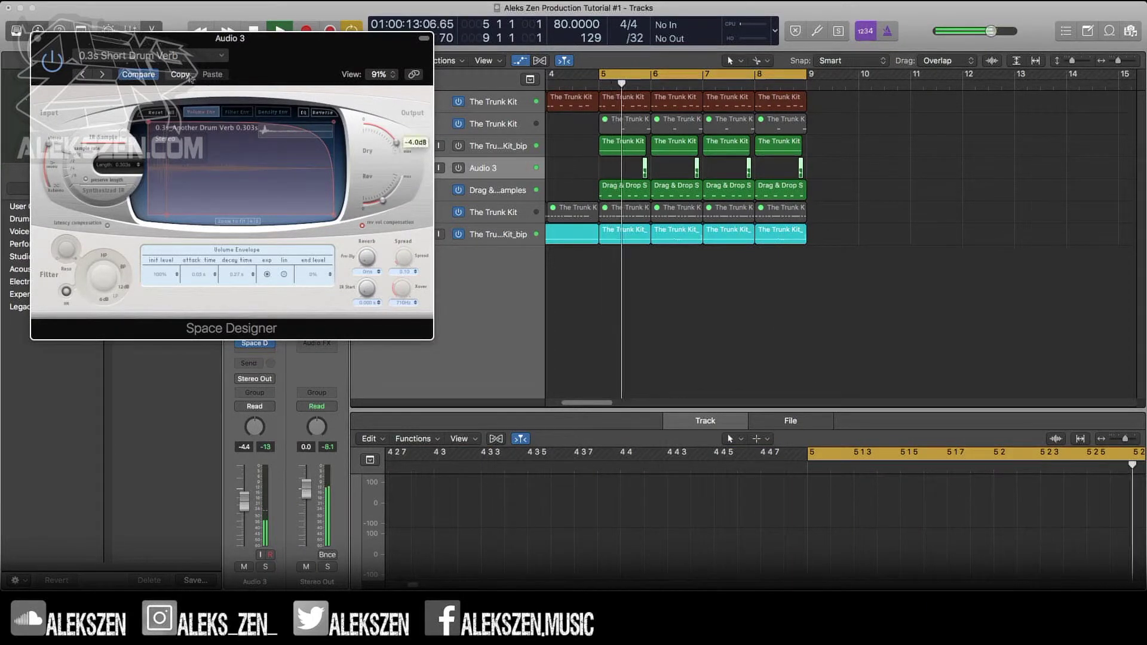
click(38, 38)
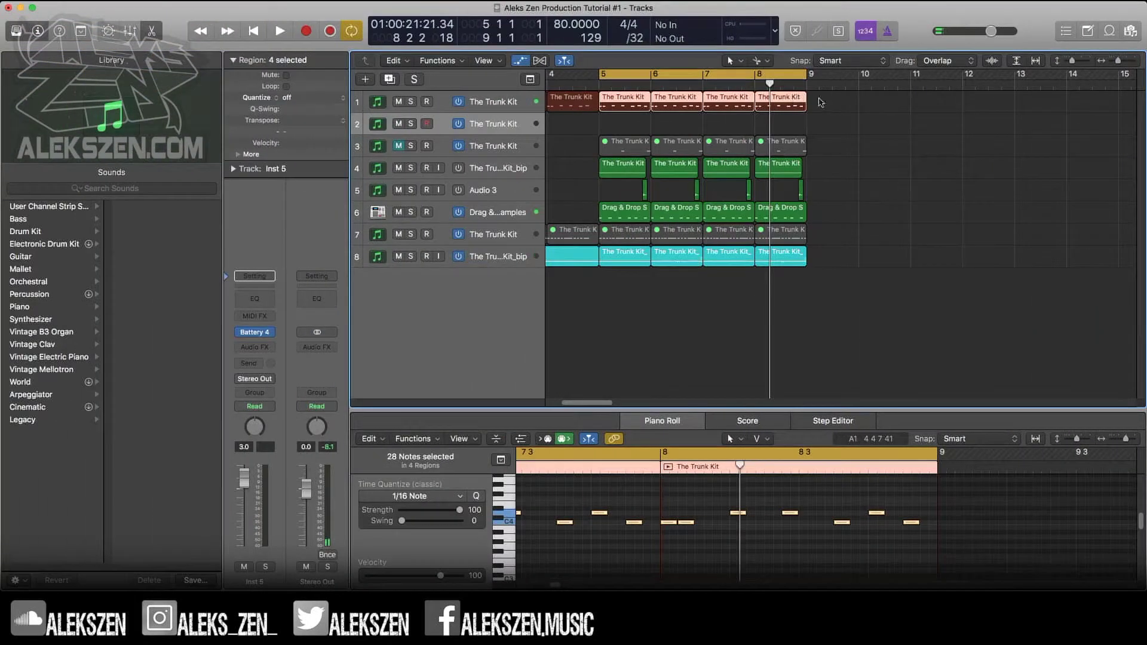
Copy the first track's bar 5–8 regions to the Battery 4 track below, keeping only C4 notes on the first and upper-row notes on the copy
click(822, 102)
drag(832, 99, 628, 132)
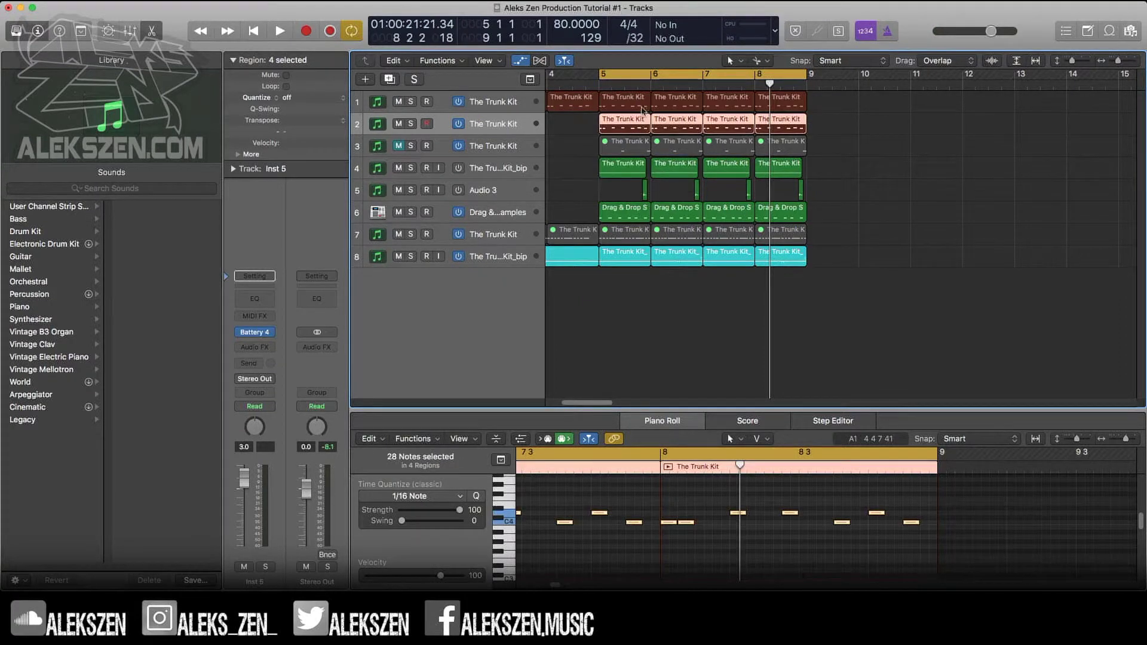
drag(829, 97, 624, 106)
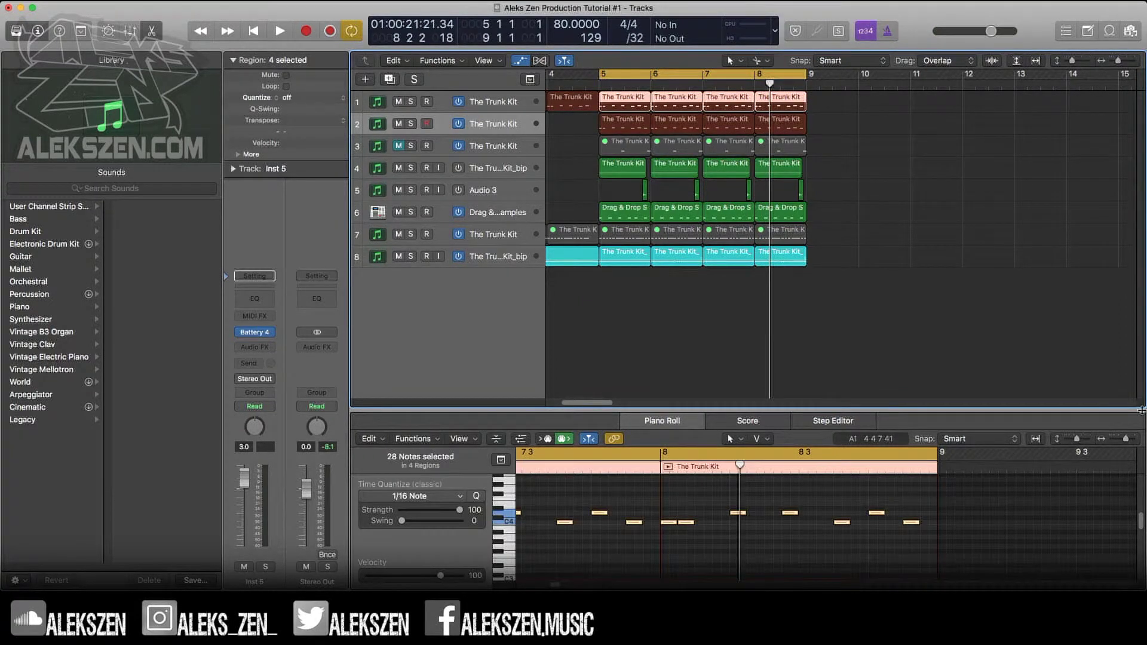
drag(1123, 443, 1122, 443)
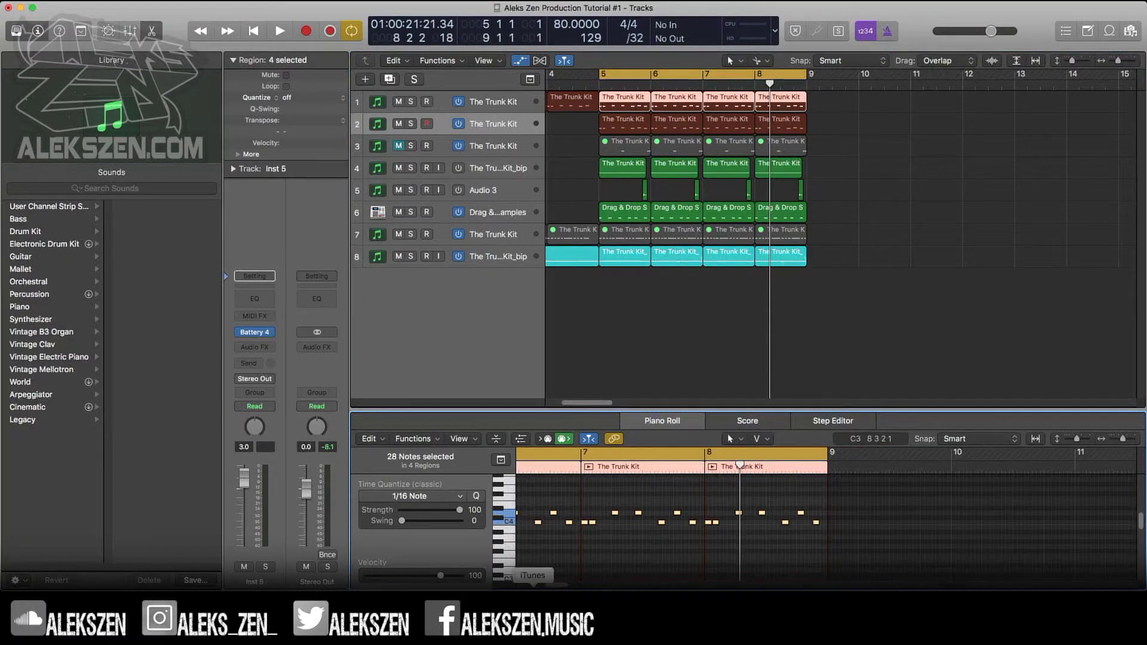
scroll(978, 528, left, 8)
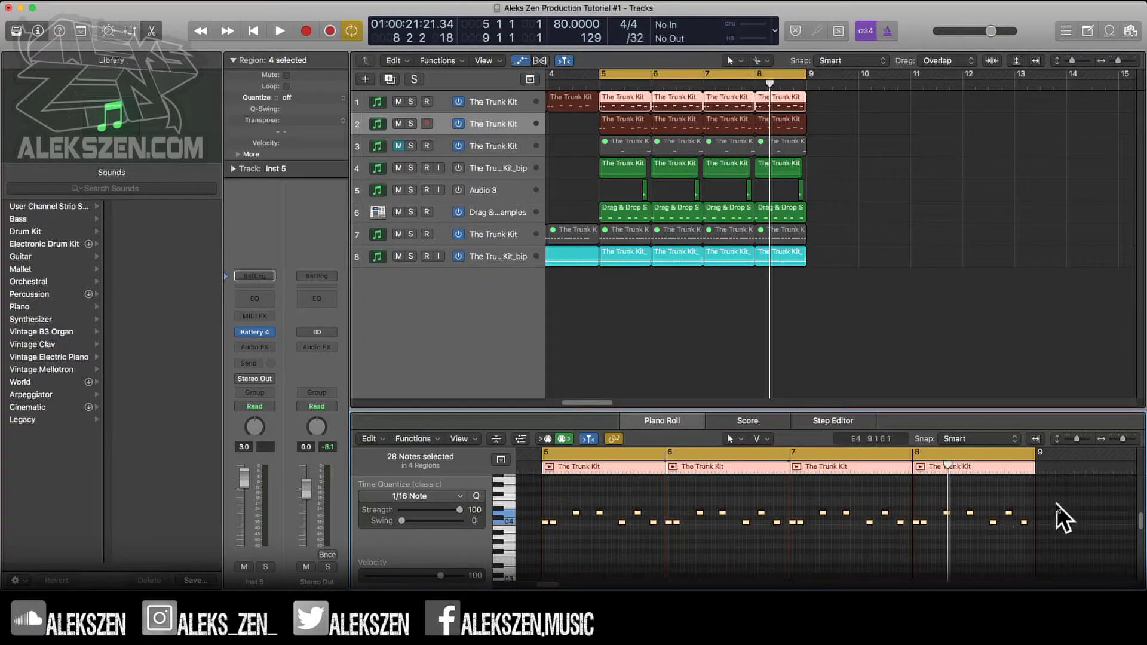
drag(1058, 504, 572, 518)
drag(827, 123, 620, 120)
drag(533, 527, 1055, 522)
Load a mono EXS24 sampler on the new Inst 6 track and choose the 808 2 instrument
key(space)
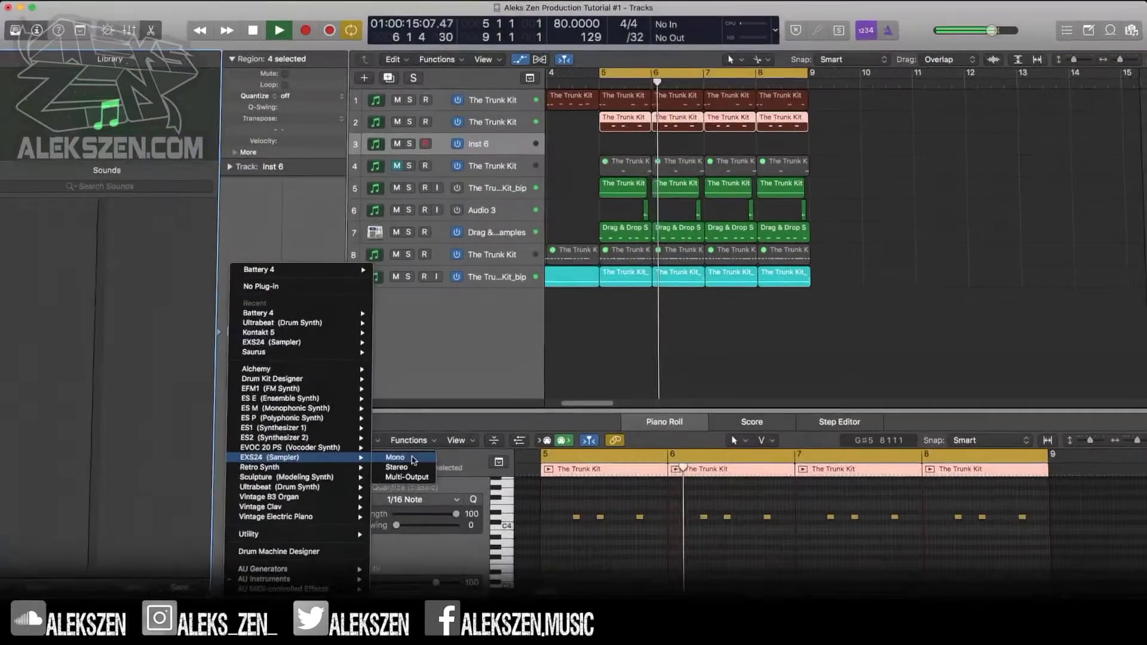
click(414, 460)
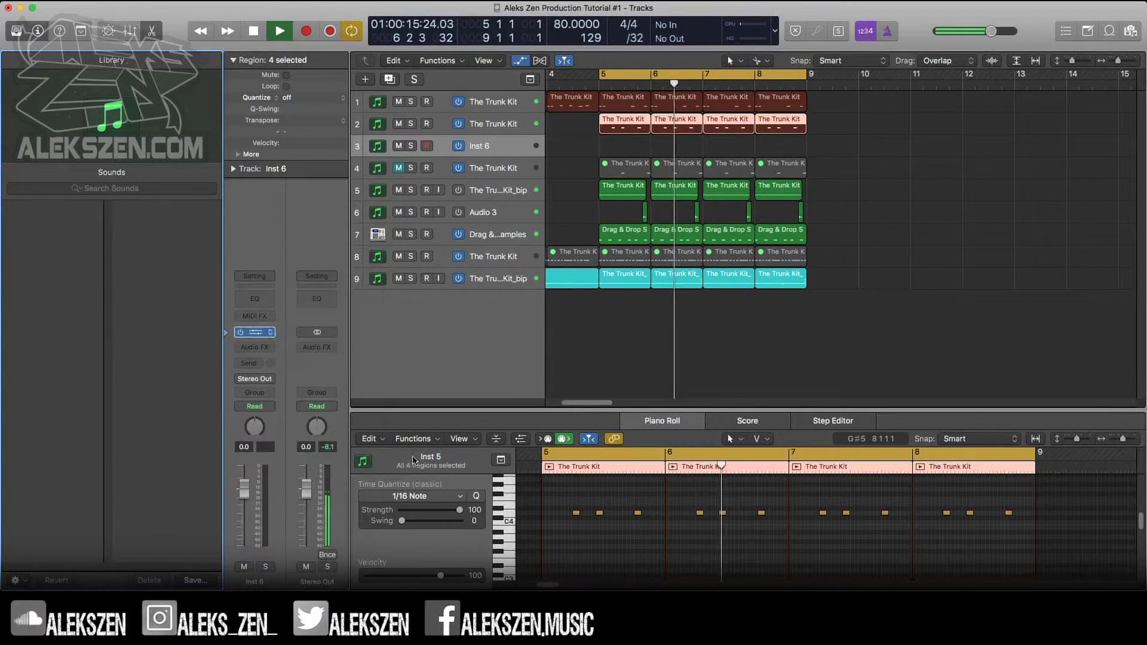
key(space)
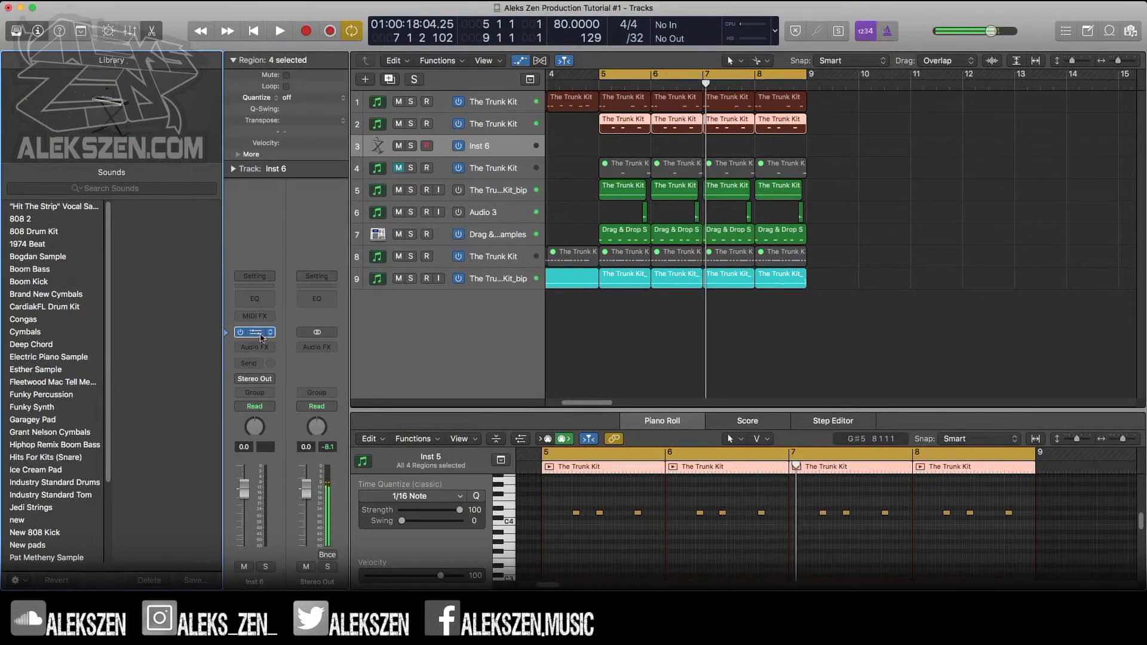
click(256, 334)
click(323, 97)
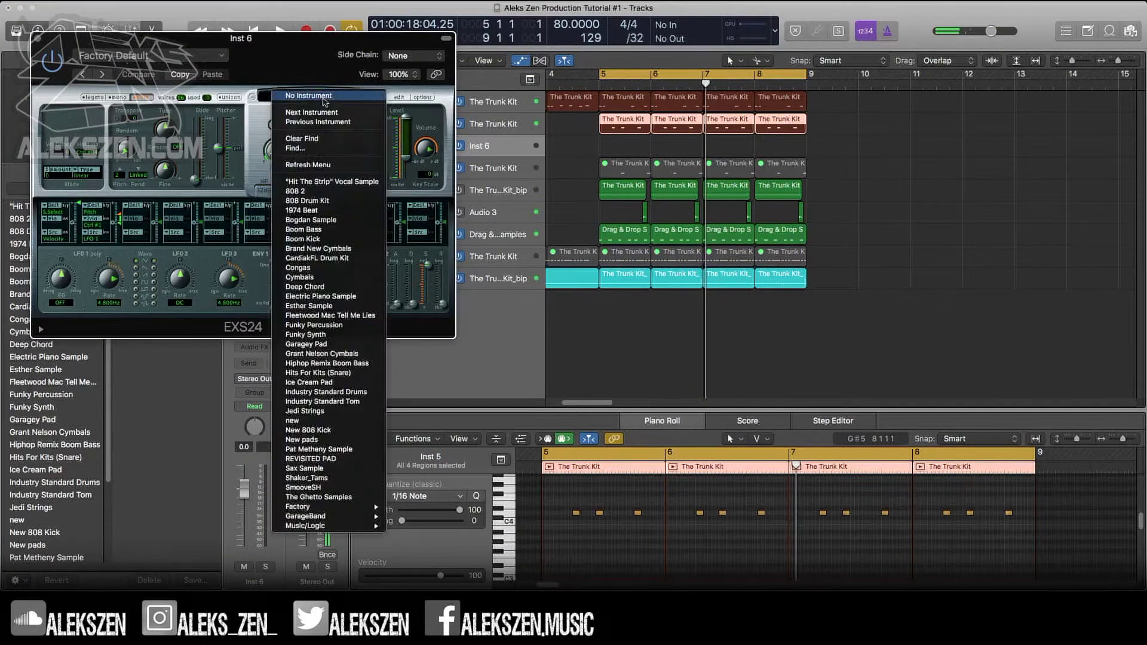
click(298, 191)
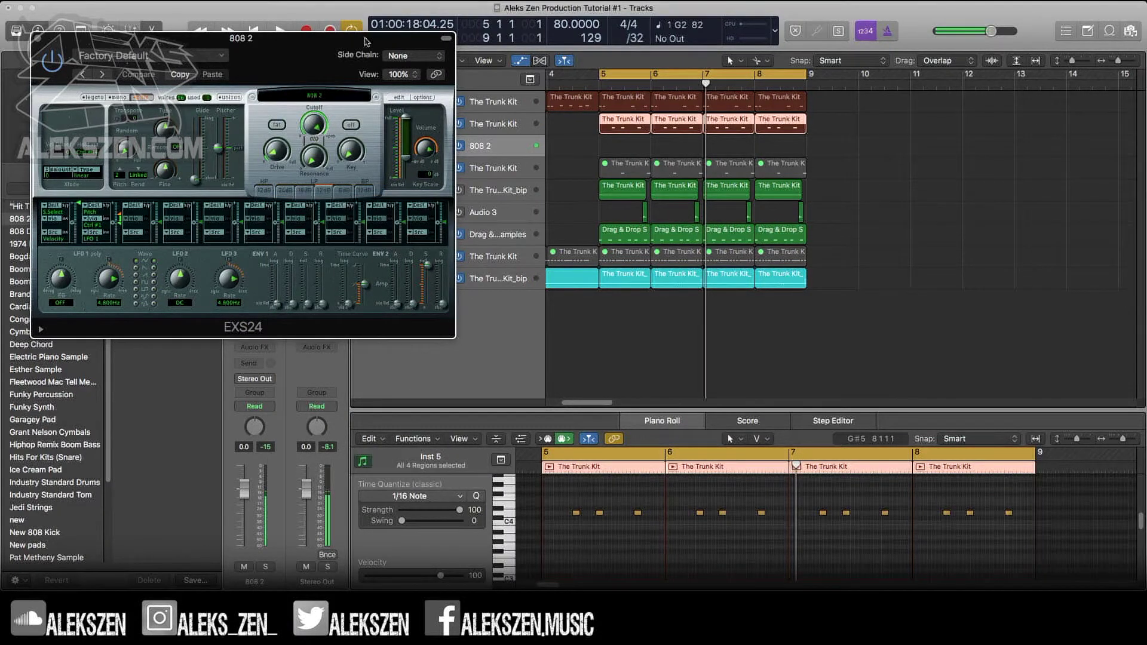
click(37, 37)
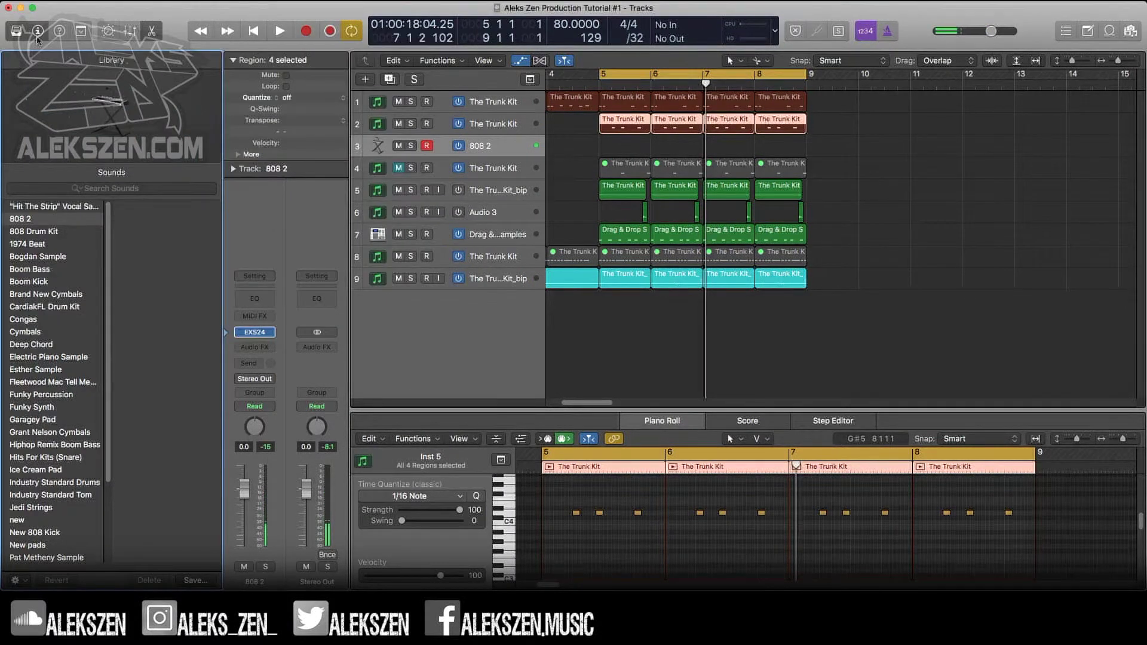
Copy the C4 kick regions of bars 5 to 8 onto the 808 2 track and transpose all their notes down to G2
key(space)
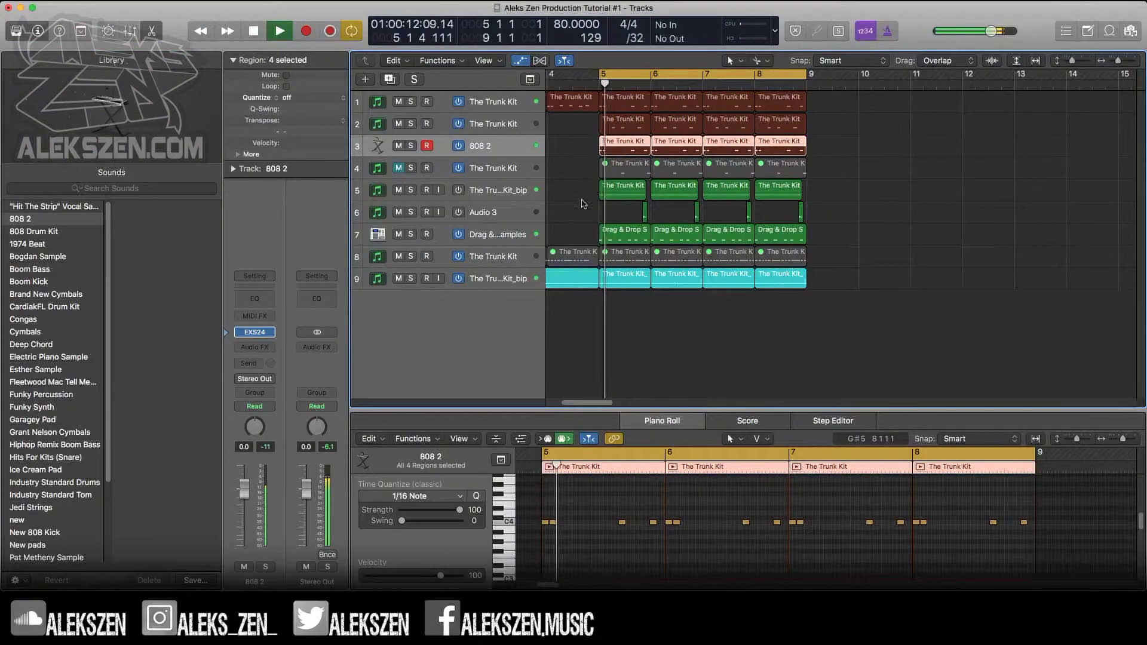
drag(945, 514, 527, 540)
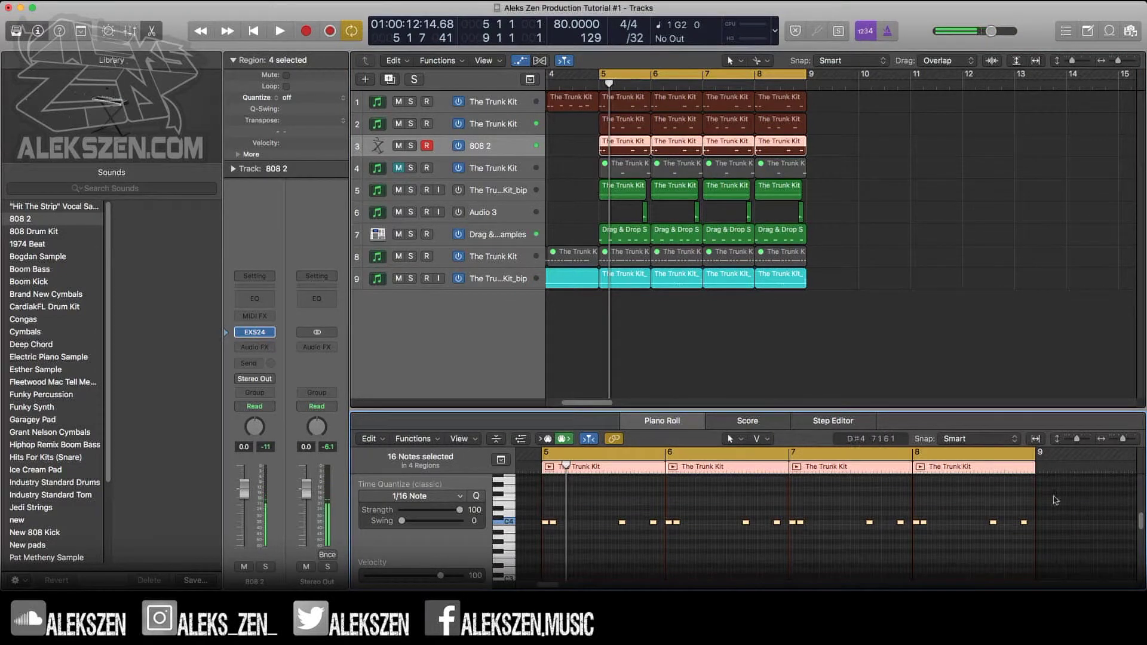
scroll(1143, 535, down, 3)
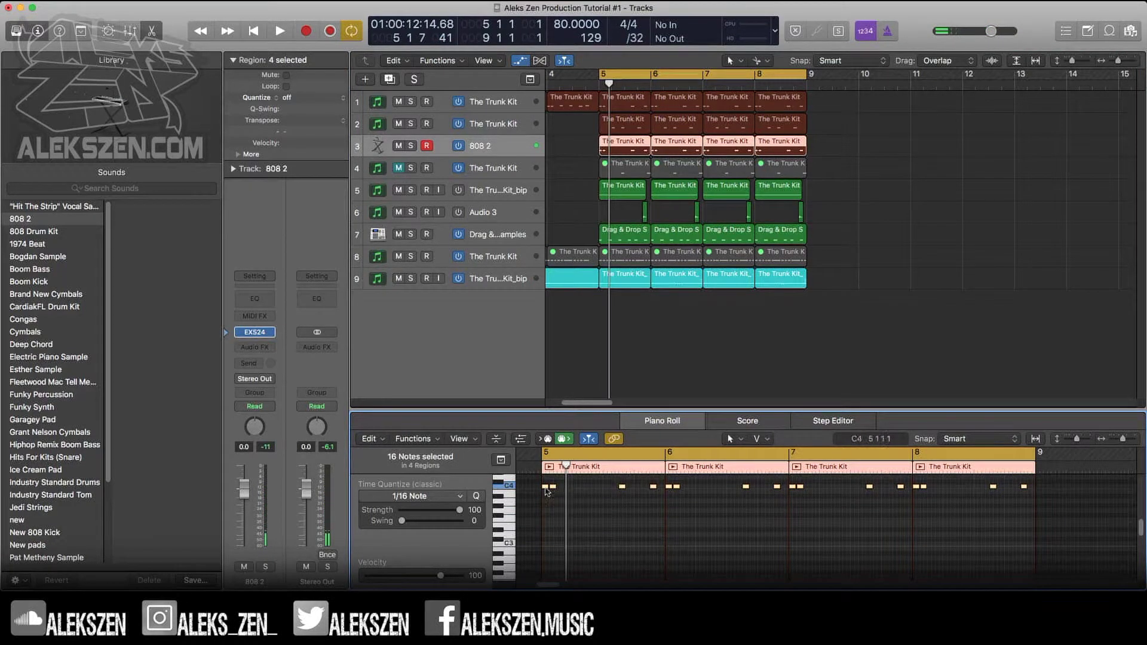
drag(547, 487, 545, 578)
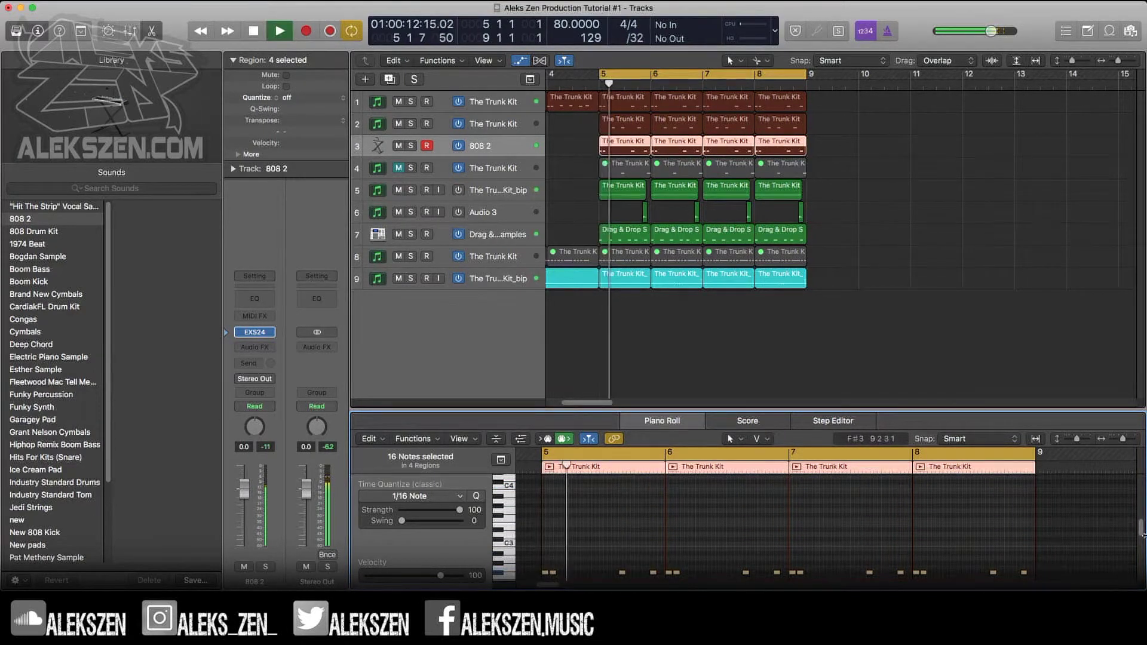
Lengthen the second 808 note in bar 5 up to the third note and play the bass line
scroll(1143, 533, down, 2)
drag(555, 545, 615, 561)
key(space)
key(space)
drag(1085, 523, 575, 540)
key(space)
click(590, 550)
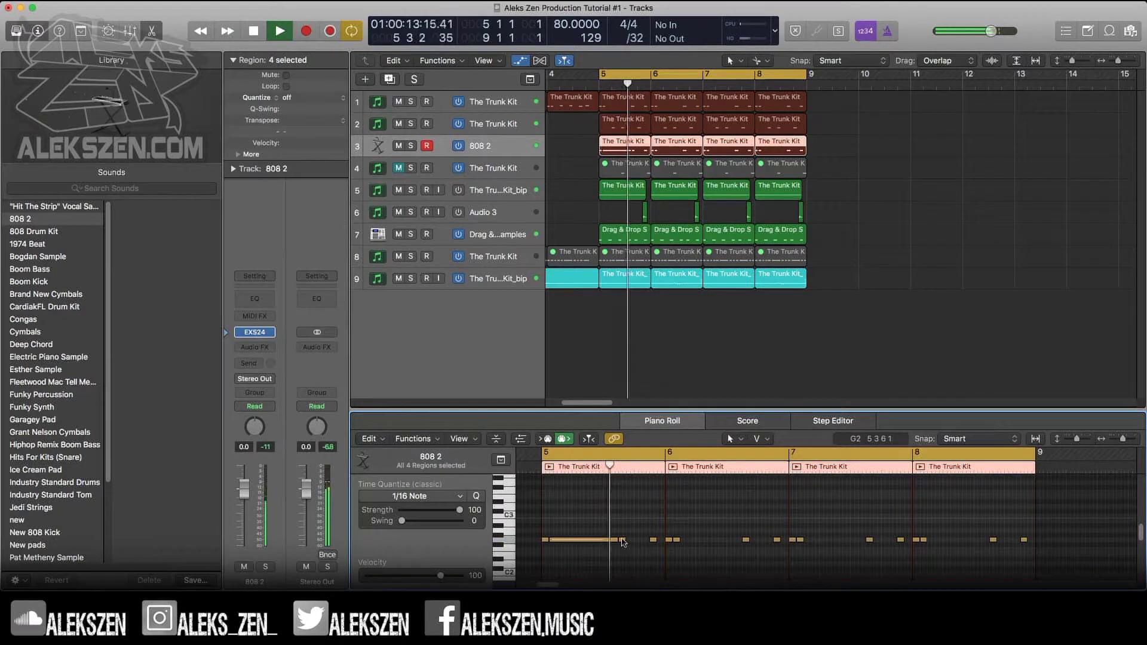
Raise the third 808 note in bar 5 by a semitone to G#2 during playback
click(622, 540)
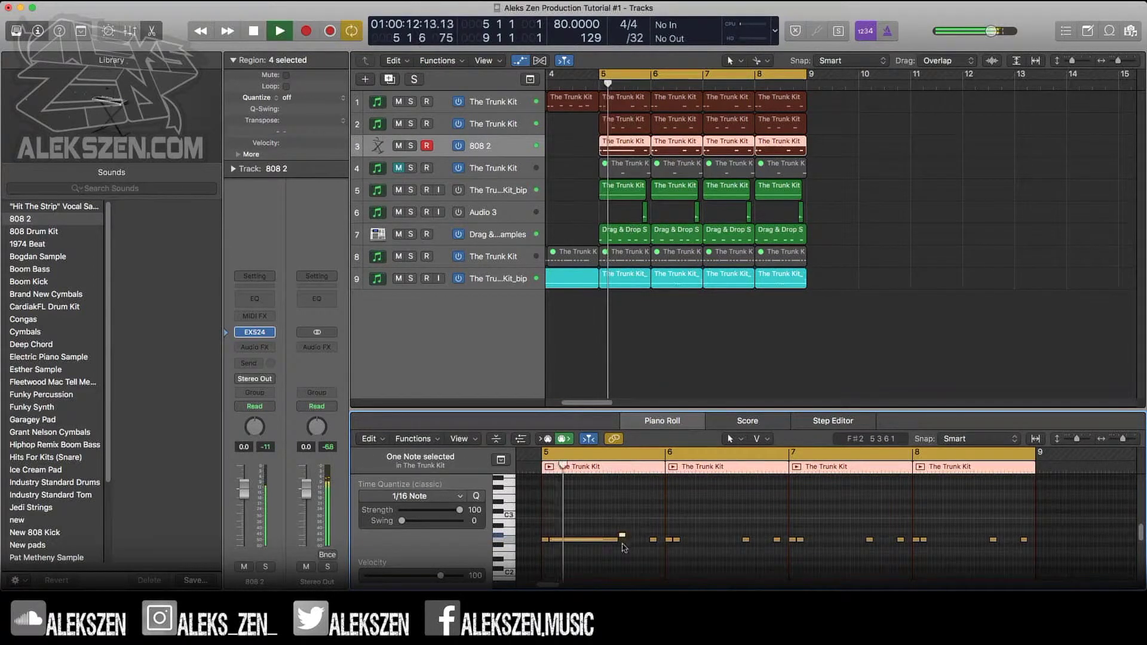
click(629, 557)
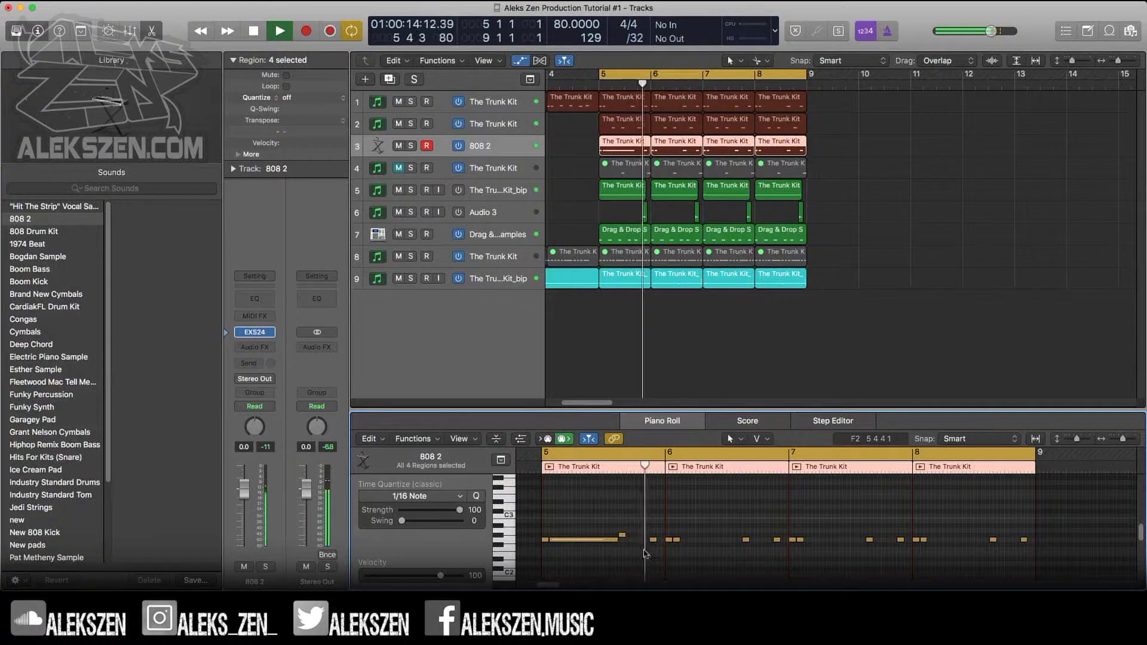
key(space)
Lengthen the G#2 note up to the fourth note, and lower the fourth note to F2 and extend it to the bar's end
drag(624, 535, 661, 552)
click(651, 550)
key(space)
key(space)
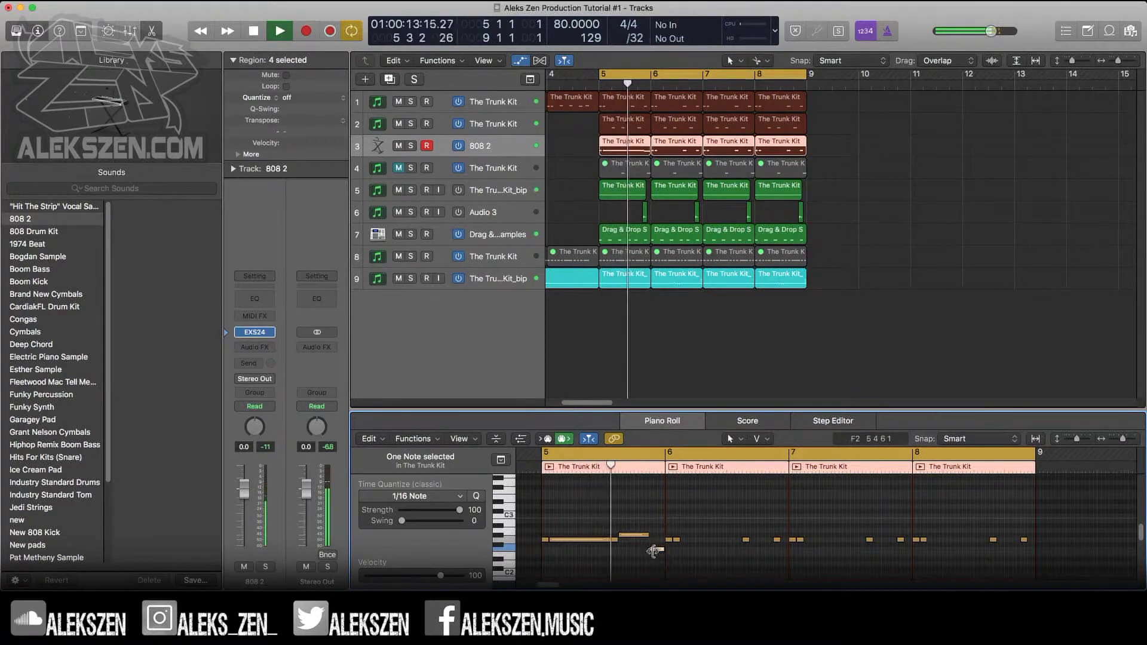
key(space)
key(space)
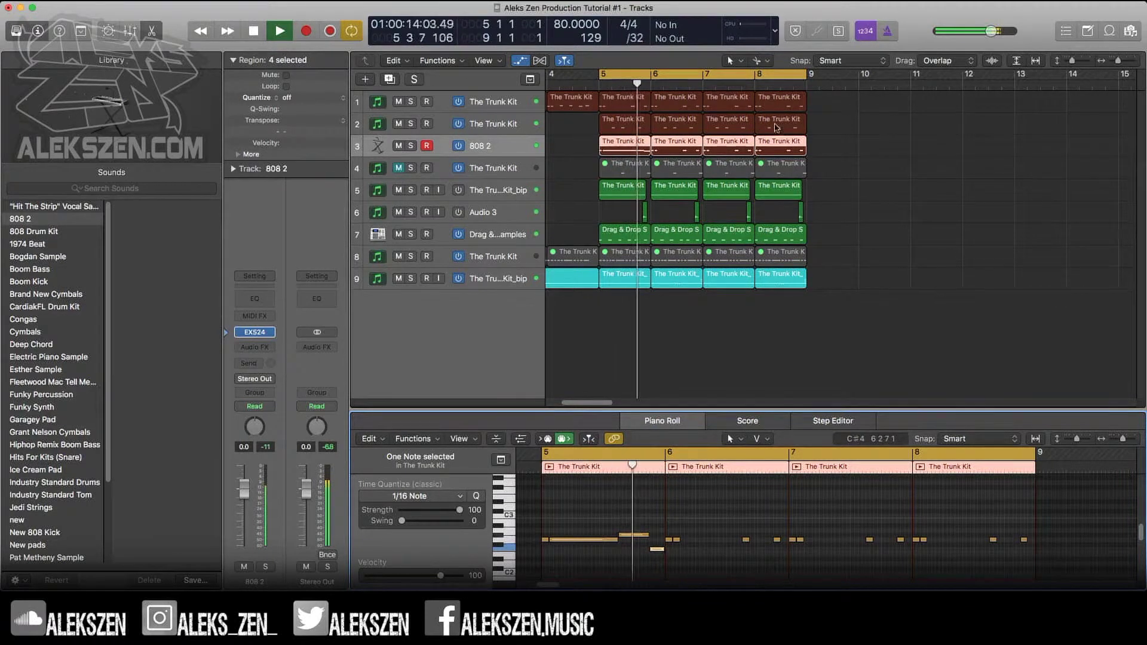
Replace the 808 2 regions in bars 6 to 8 with copies of the bar 5 region and lower the track's volume to -4.3 dB
key(space)
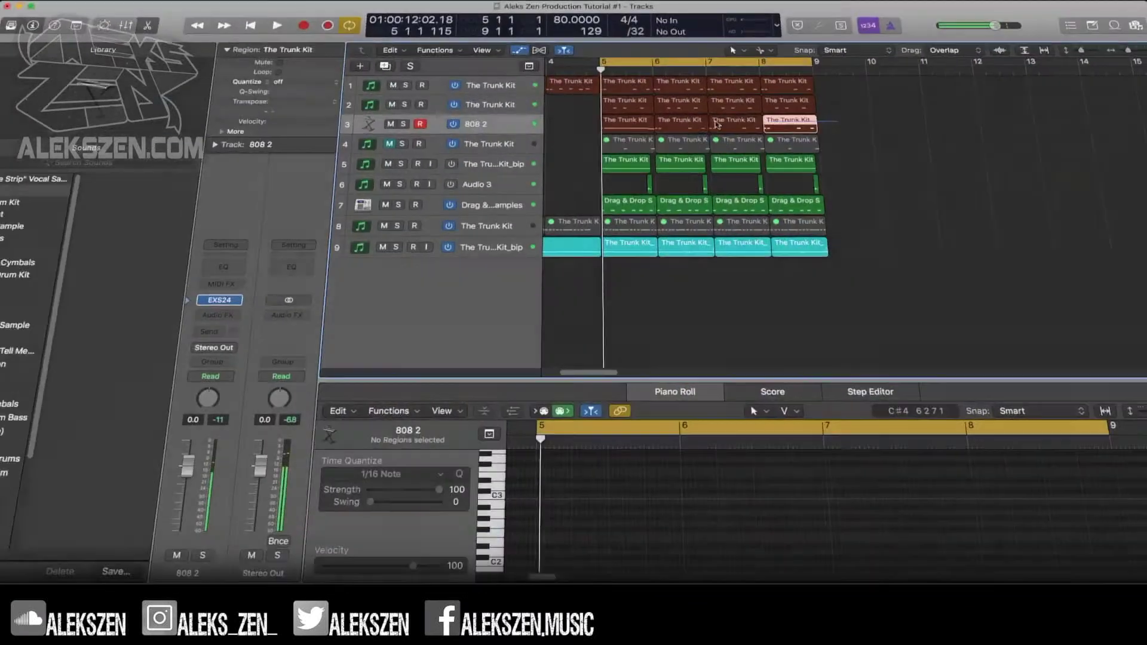
key(Delete)
drag(626, 148, 678, 149)
drag(244, 499, 244, 501)
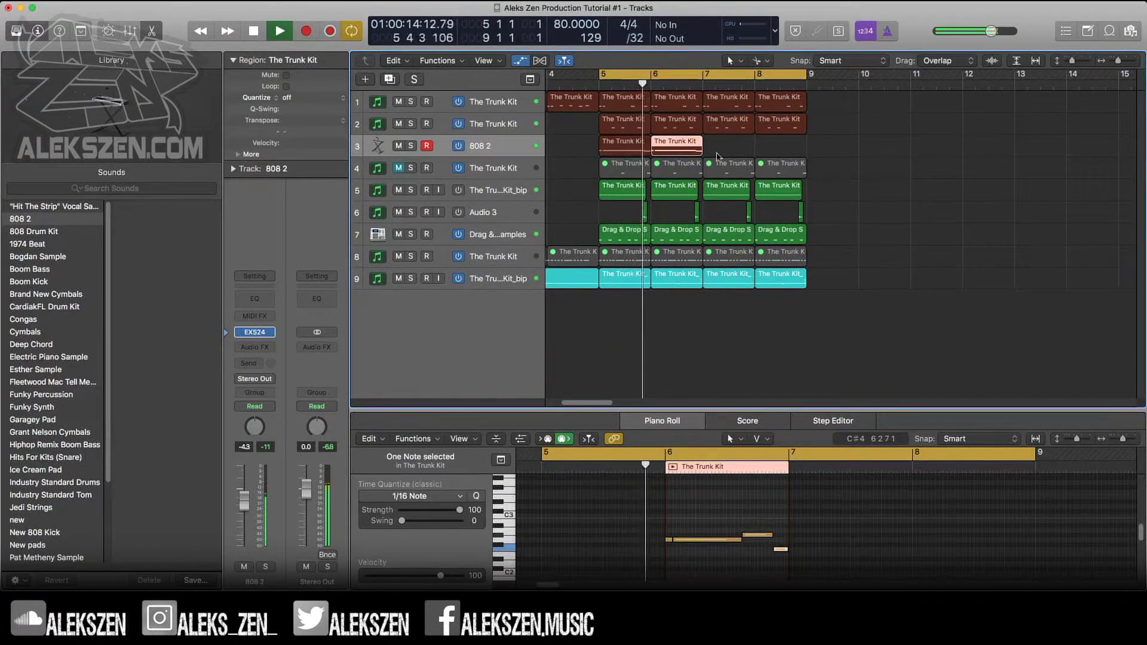
shift+click(610, 143)
drag(610, 144, 714, 153)
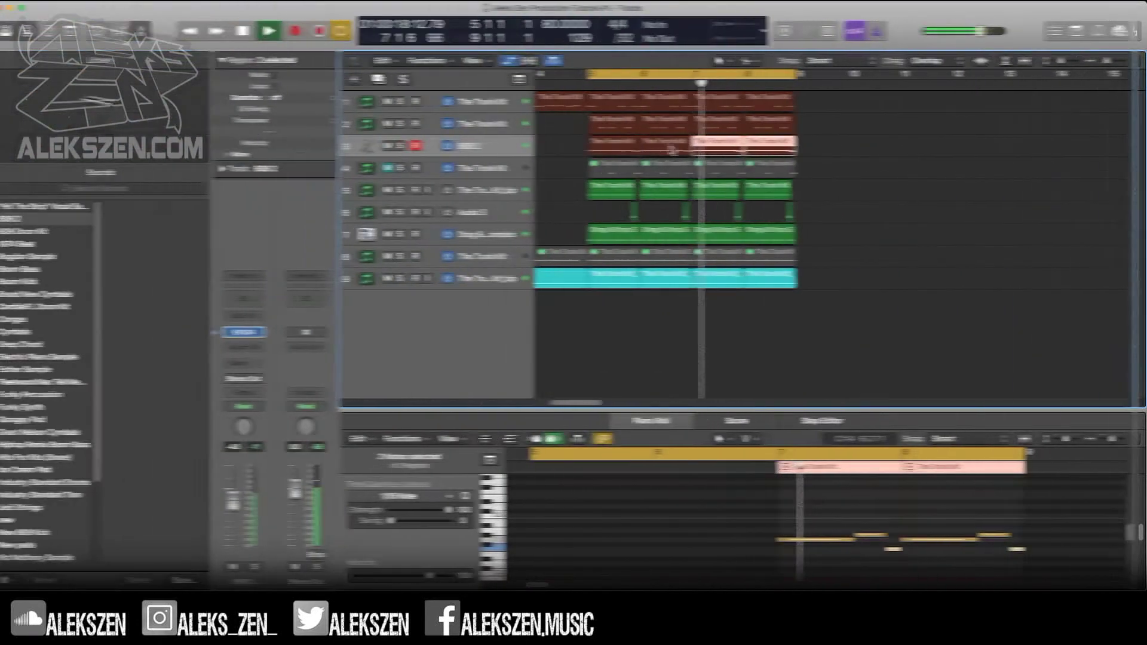
Lower the pitch of the last 808 note in the bar 6 region and play the beat
click(681, 150)
key(space)
click(759, 515)
drag(776, 549, 780, 569)
key(space)
click(738, 466)
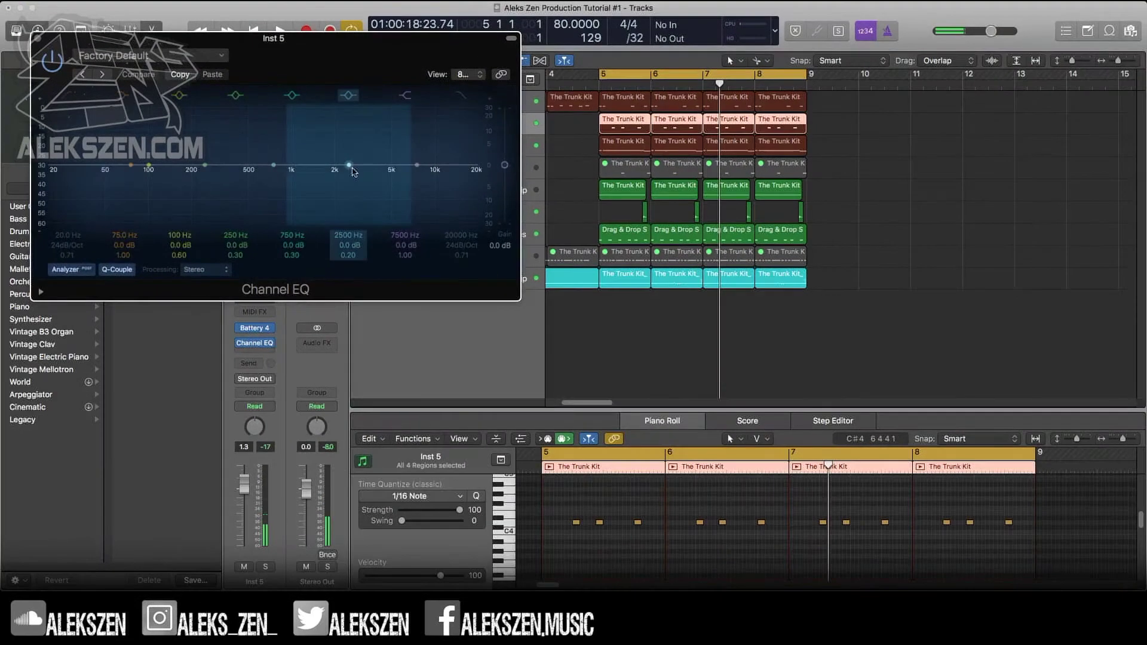
Boost the Inst 5 track's highs in Channel EQ, with +2.0 dB at 12000 Hz and 0.5 dB at 16400 Hz, during playback
drag(444, 159, 449, 167)
key(space)
drag(349, 255, 349, 253)
drag(350, 141, 484, 145)
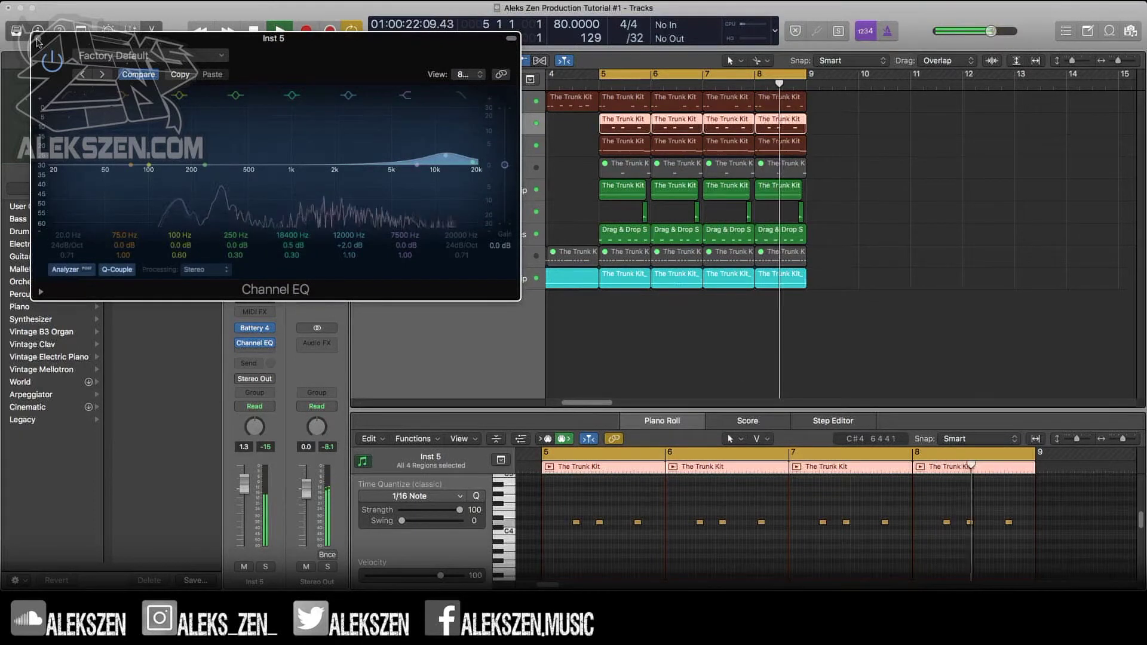
click(36, 39)
key(space)
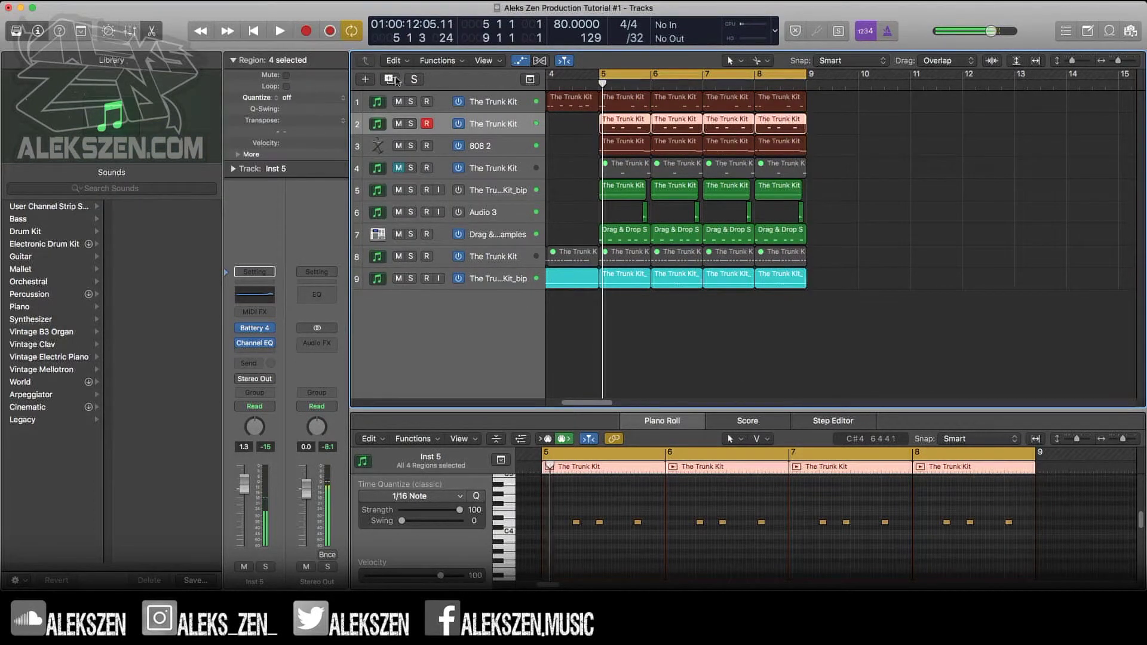
Duplicate the selected Trunk Kit track with its settings and copy its four regions in bars 5 to 8 onto the new track
click(390, 80)
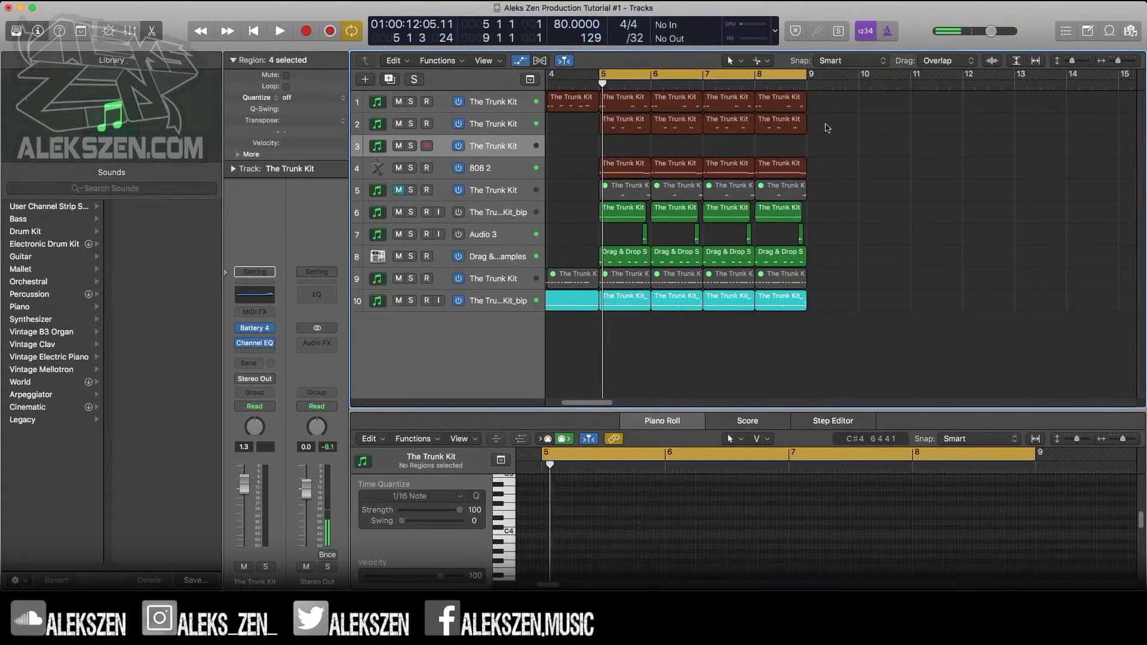
drag(808, 129, 625, 149)
click(508, 522)
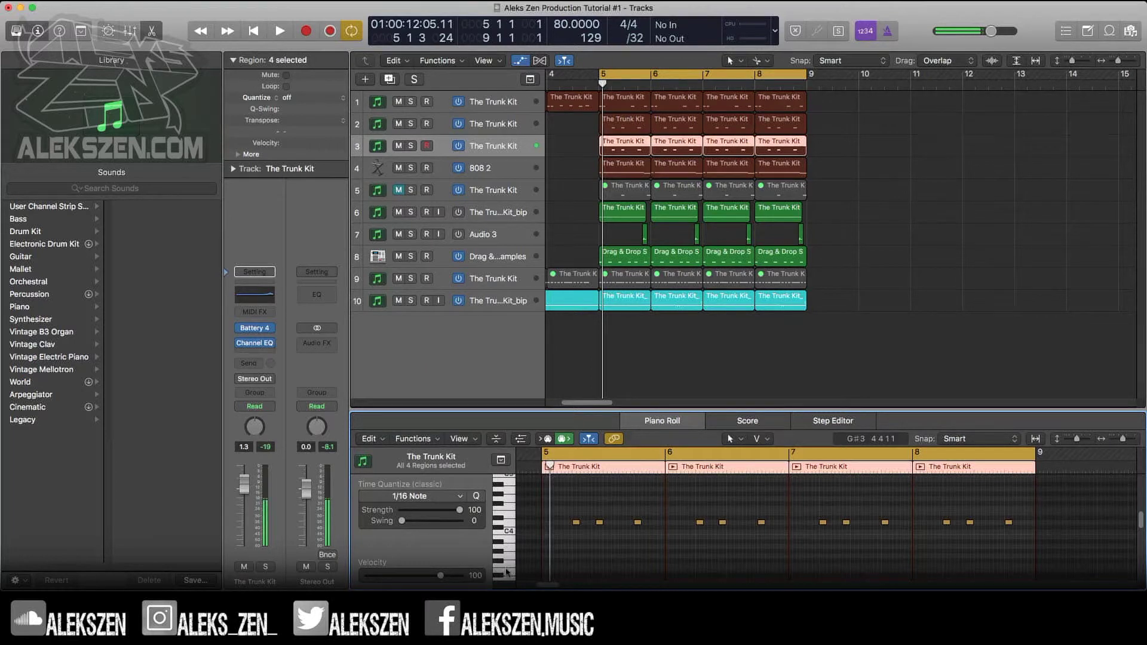
Lower all notes in the four copied regions to D3, one octave below the original track, and play the beat
drag(1050, 504, 579, 573)
key(space)
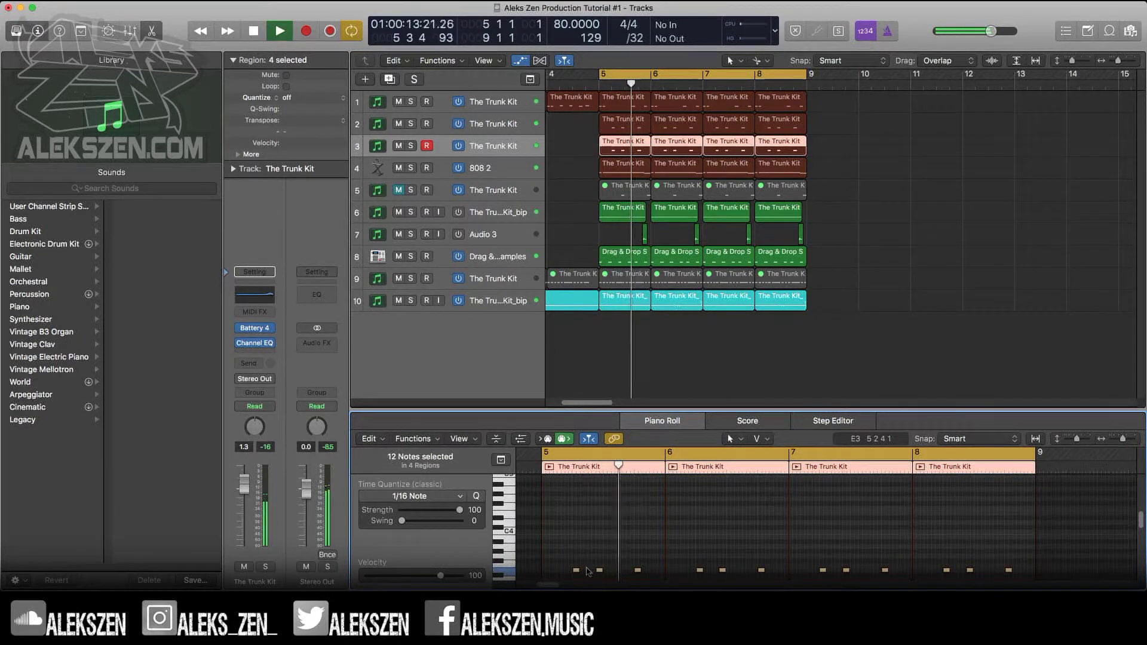
scroll(1138, 525, down, 3)
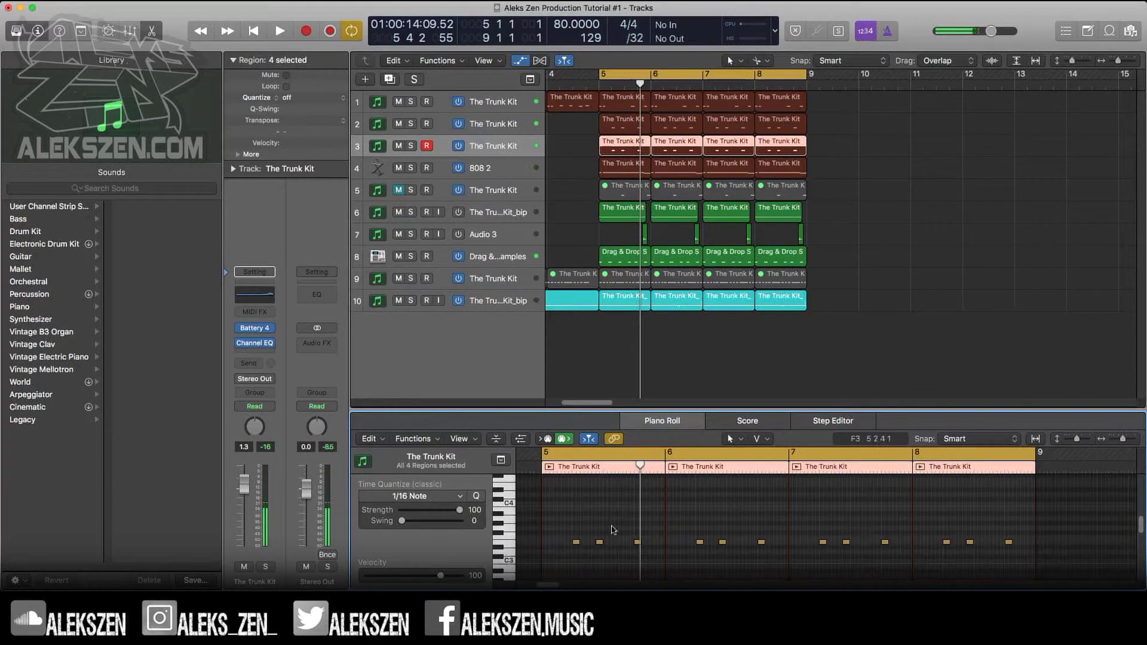
key(super+a)
drag(577, 543, 578, 553)
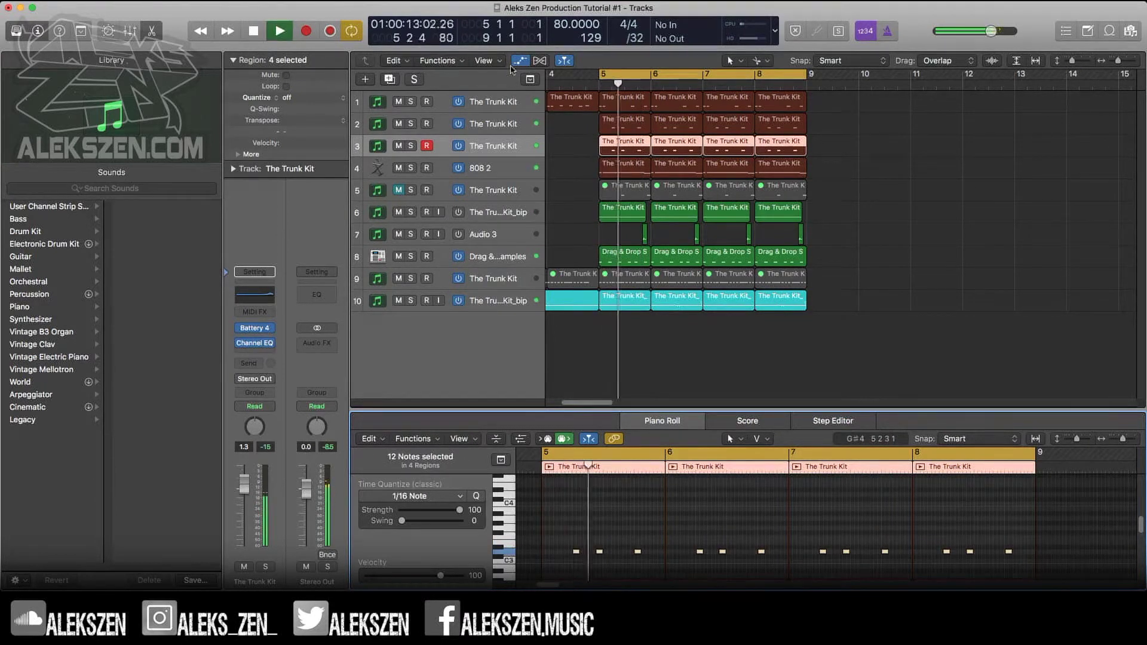
Set the original Inst 5 track's volume to -3.4 dB and the duplicated Trunk Kit track's volume to 0.5 dB
click(495, 125)
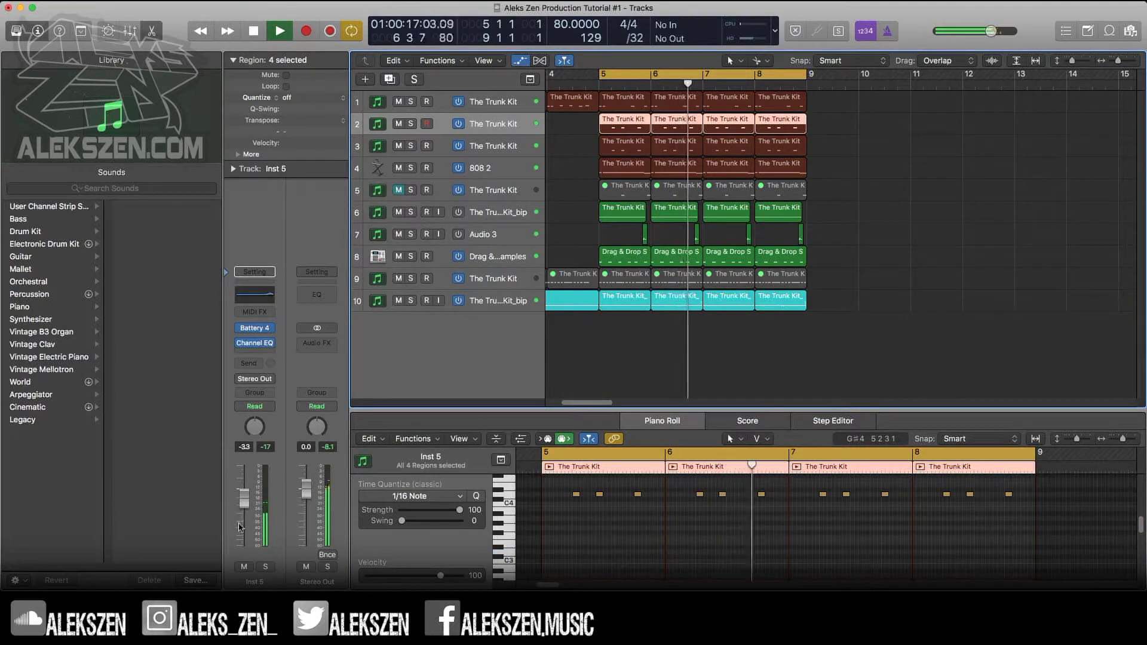
key(Down)
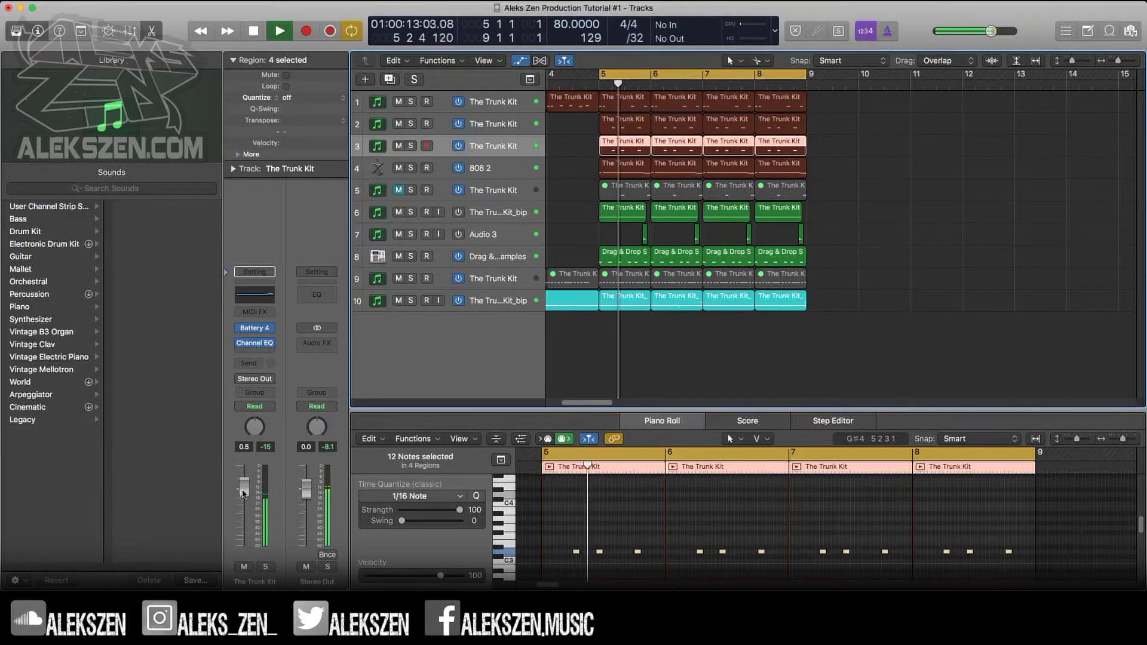
key(Up)
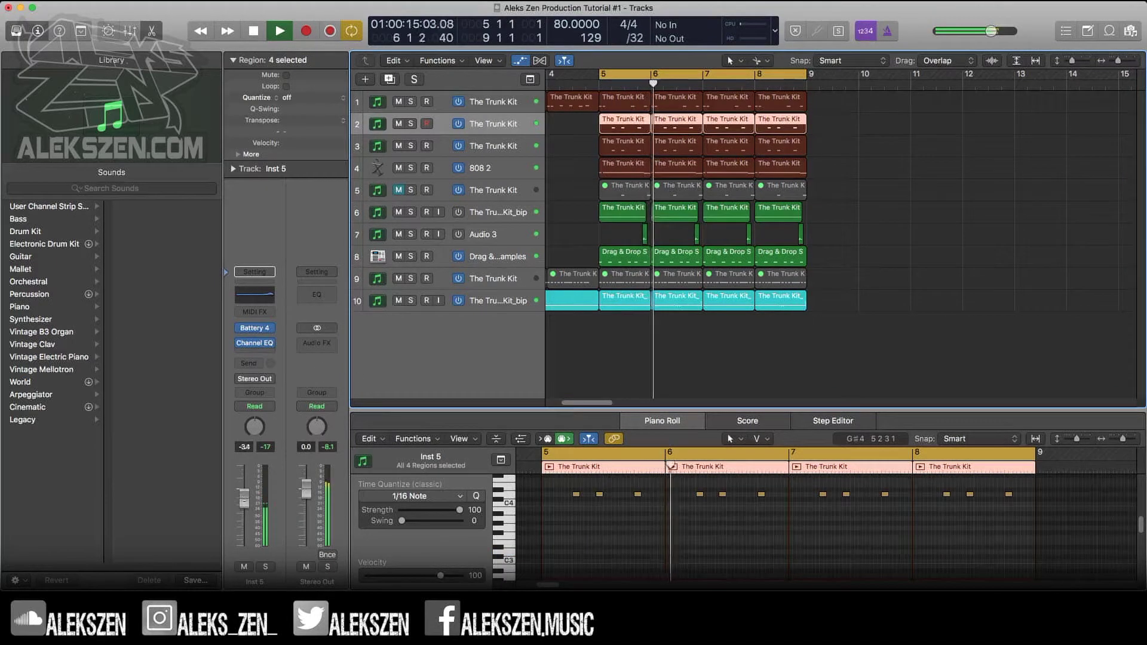
Boost track 10's highs in Channel EQ, with +2.0 dB at 10800 Hz and +1.5 dB at 15000 Hz
click(480, 304)
click(254, 333)
drag(263, 201, 439, 143)
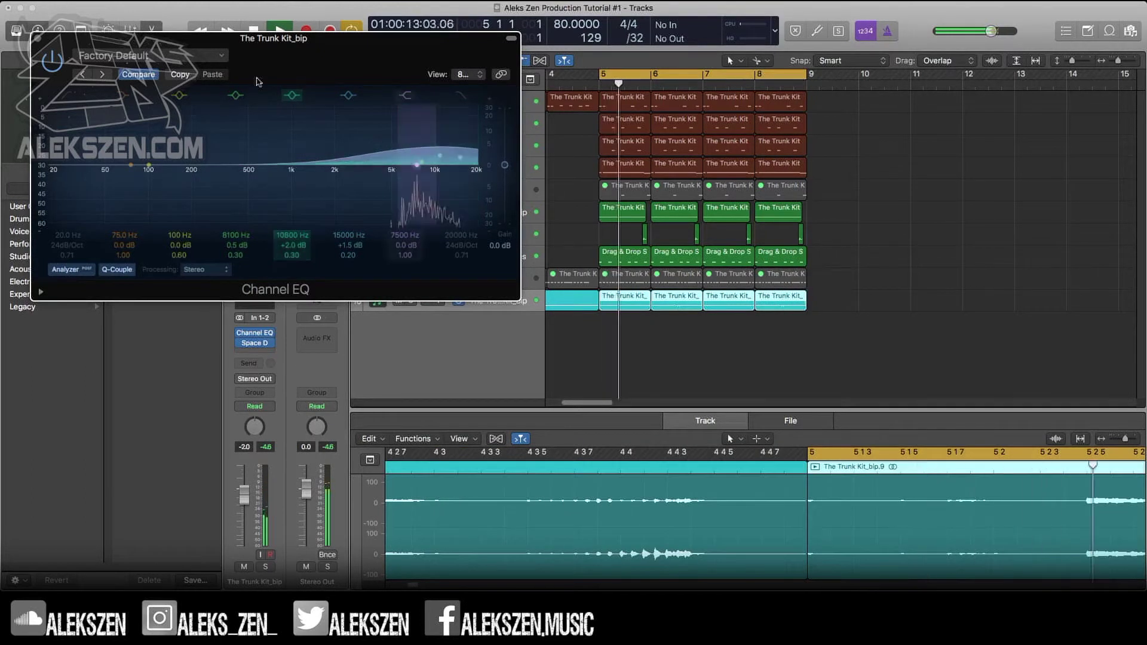
click(42, 39)
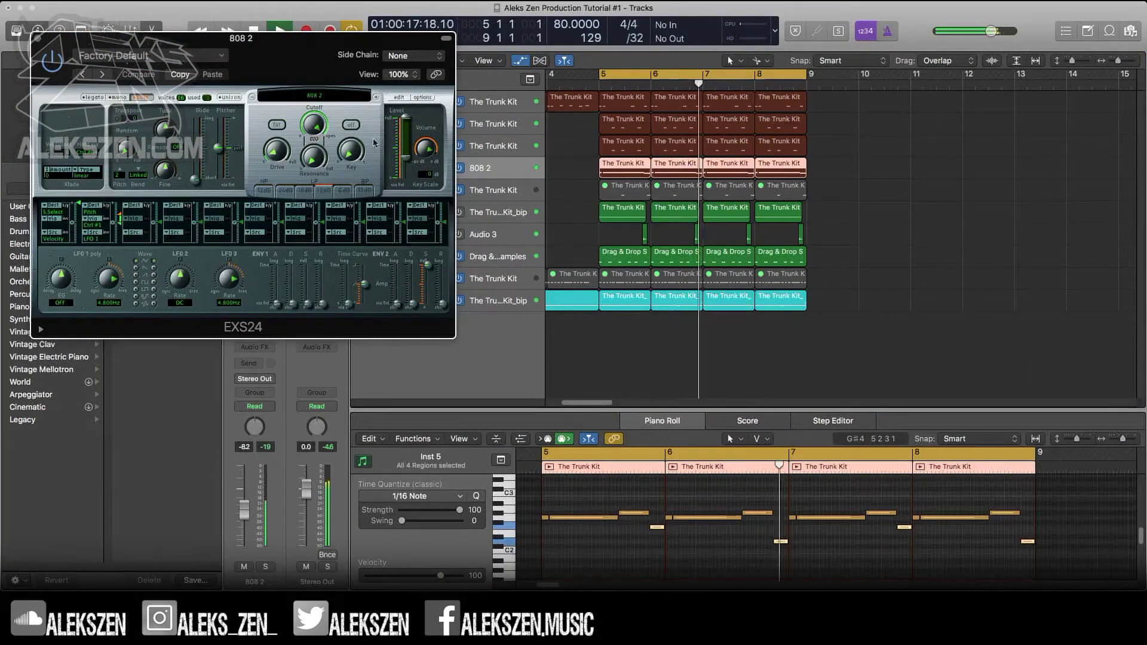
Turn on the EXS24 filter for the 808 2 track and set its drive to 18.0%
click(350, 124)
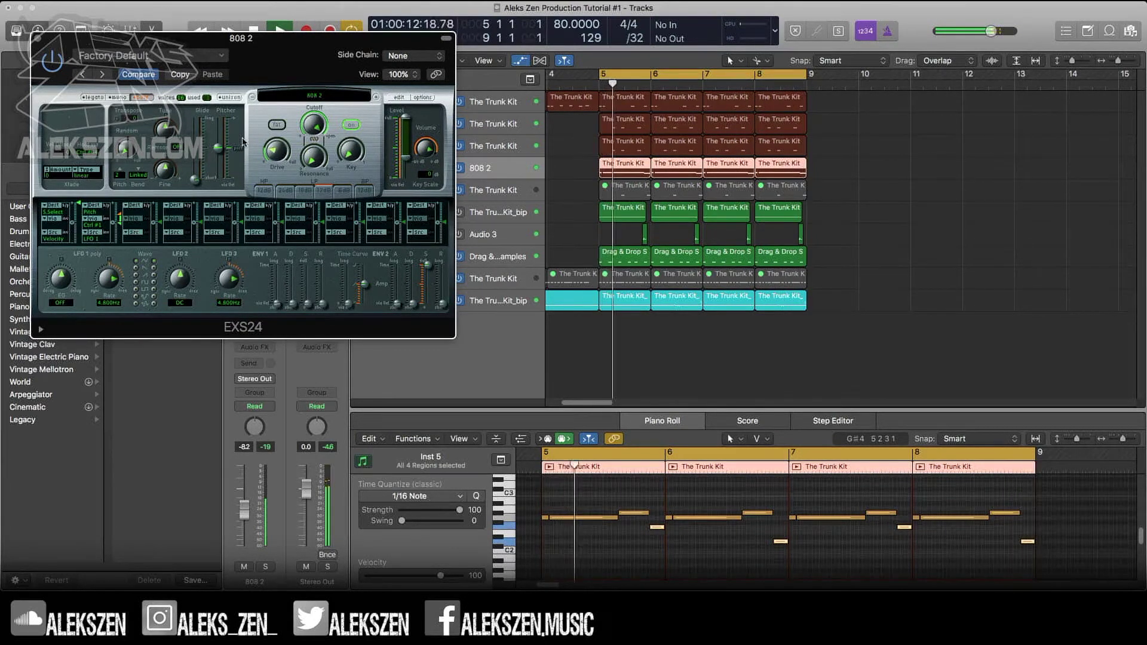
drag(273, 152, 273, 156)
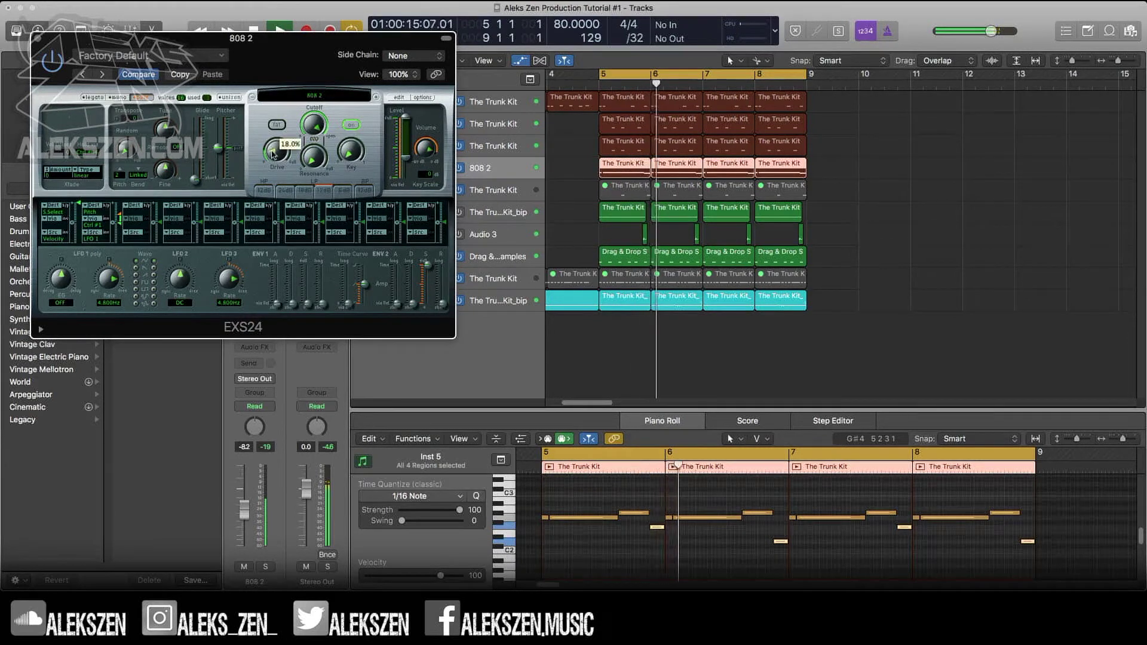
click(37, 38)
Lower track 10's volume to -3.8 dB and slightly adjust its Space Designer reverb output level
click(491, 301)
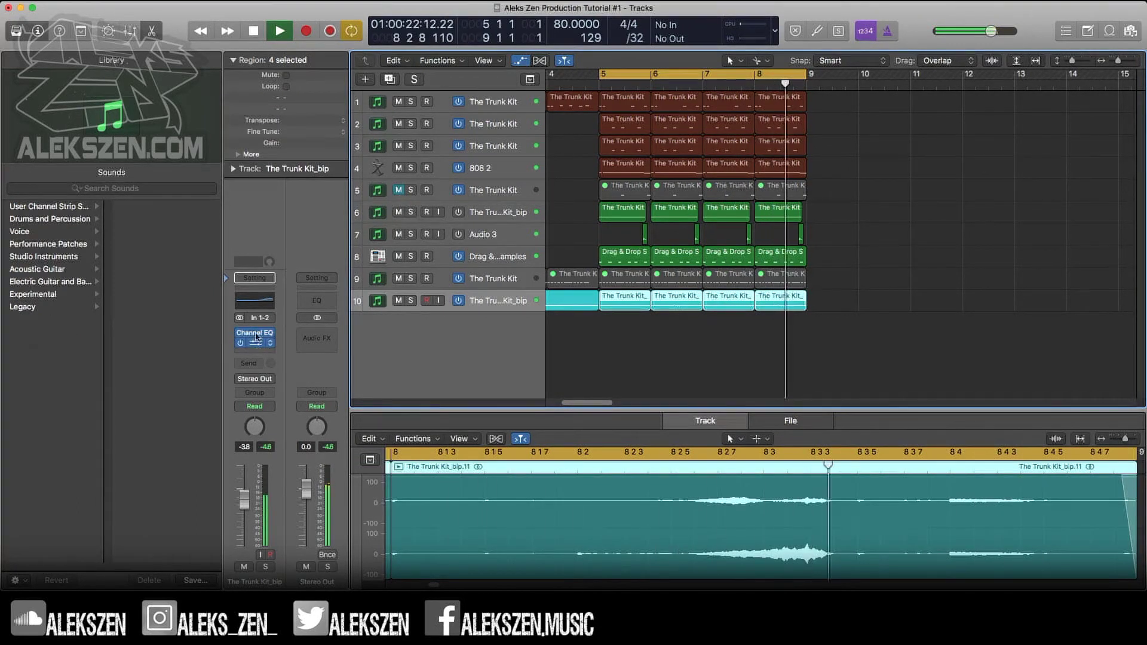
click(254, 343)
drag(381, 209, 378, 212)
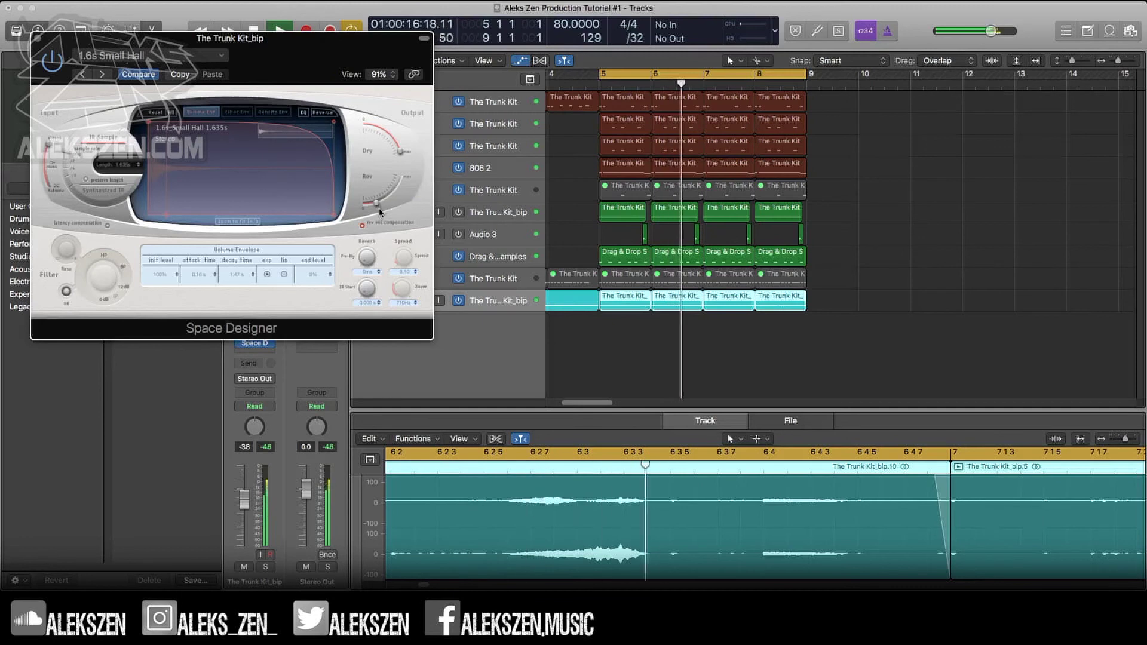
click(38, 39)
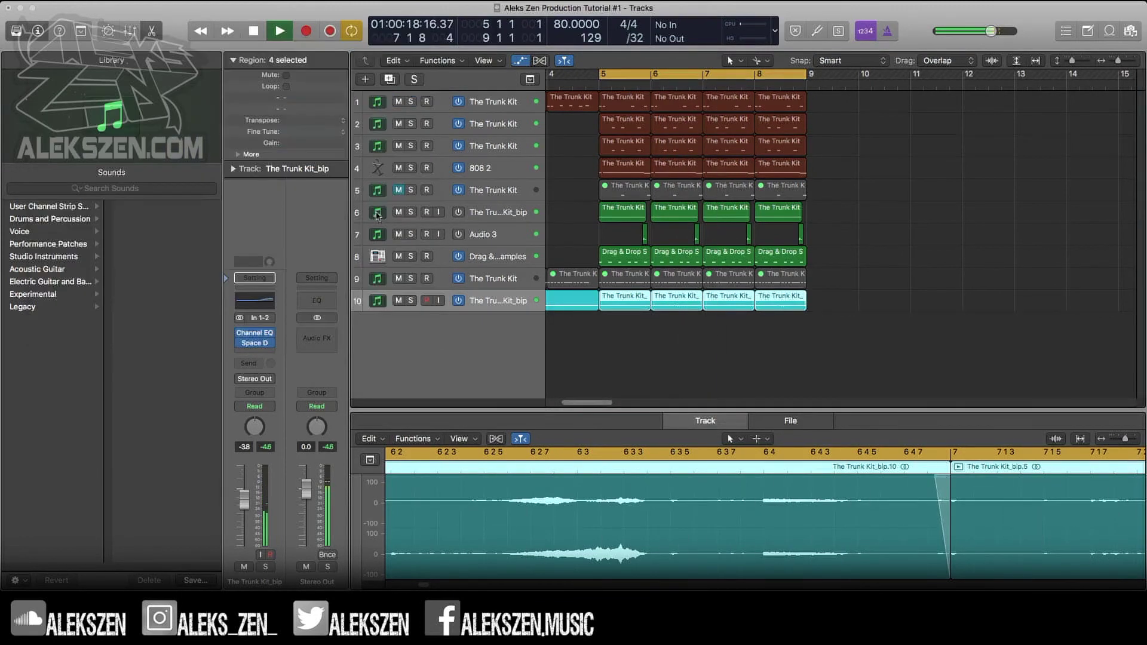
Add another Space Designer reverb to the Audio 3 track below the existing one
click(424, 242)
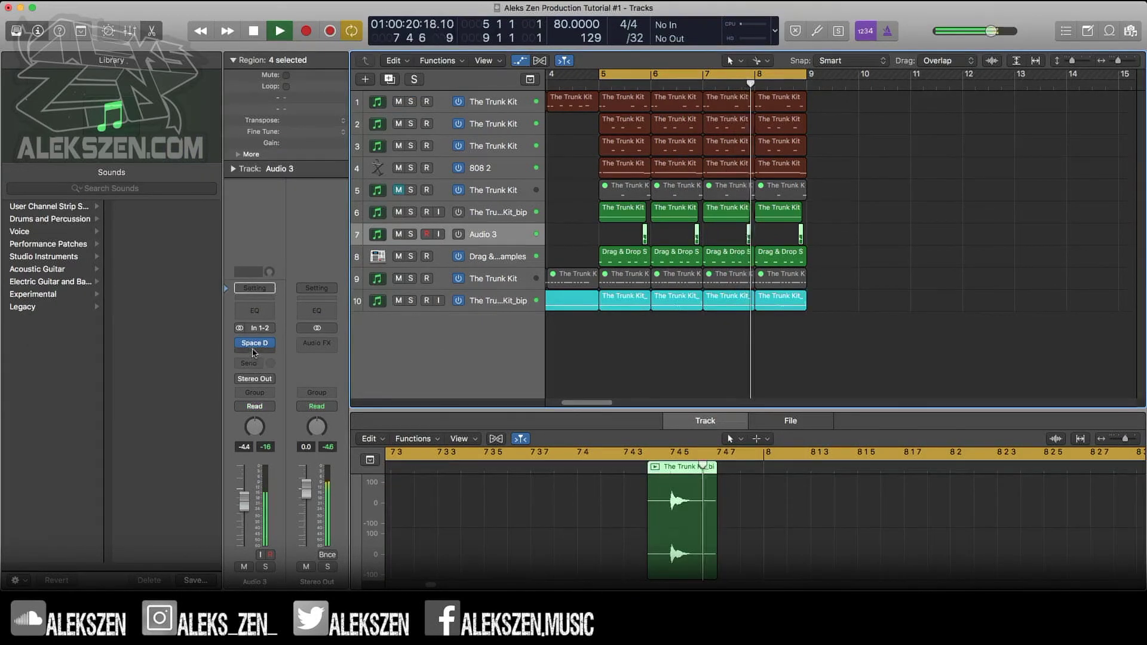
click(254, 353)
mouse_move(281, 528)
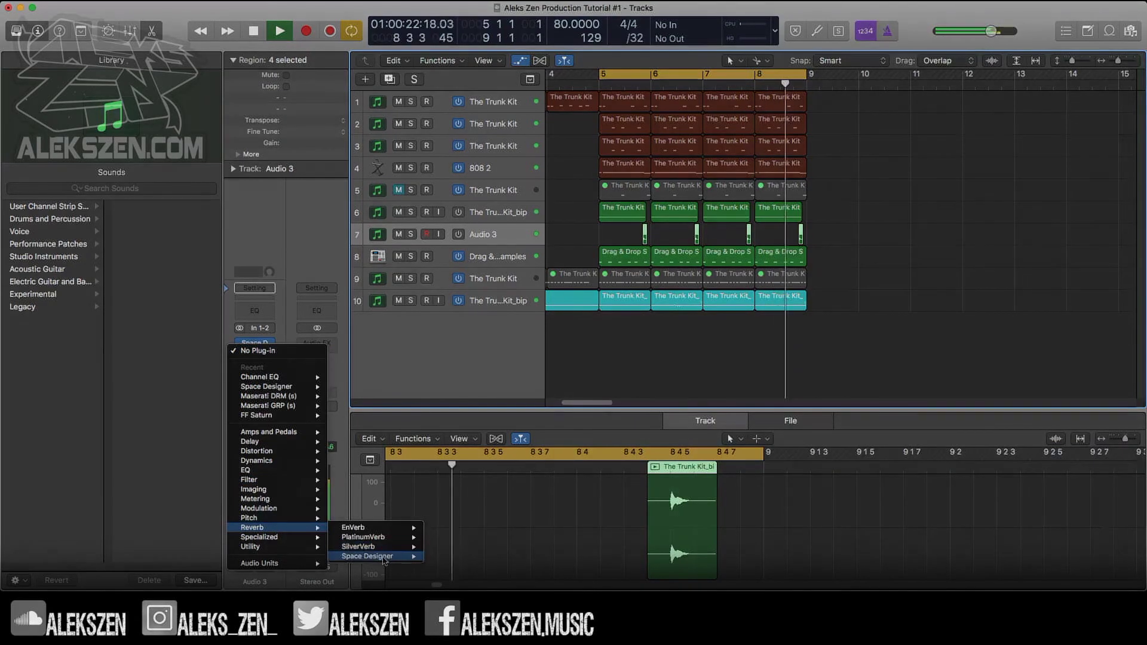